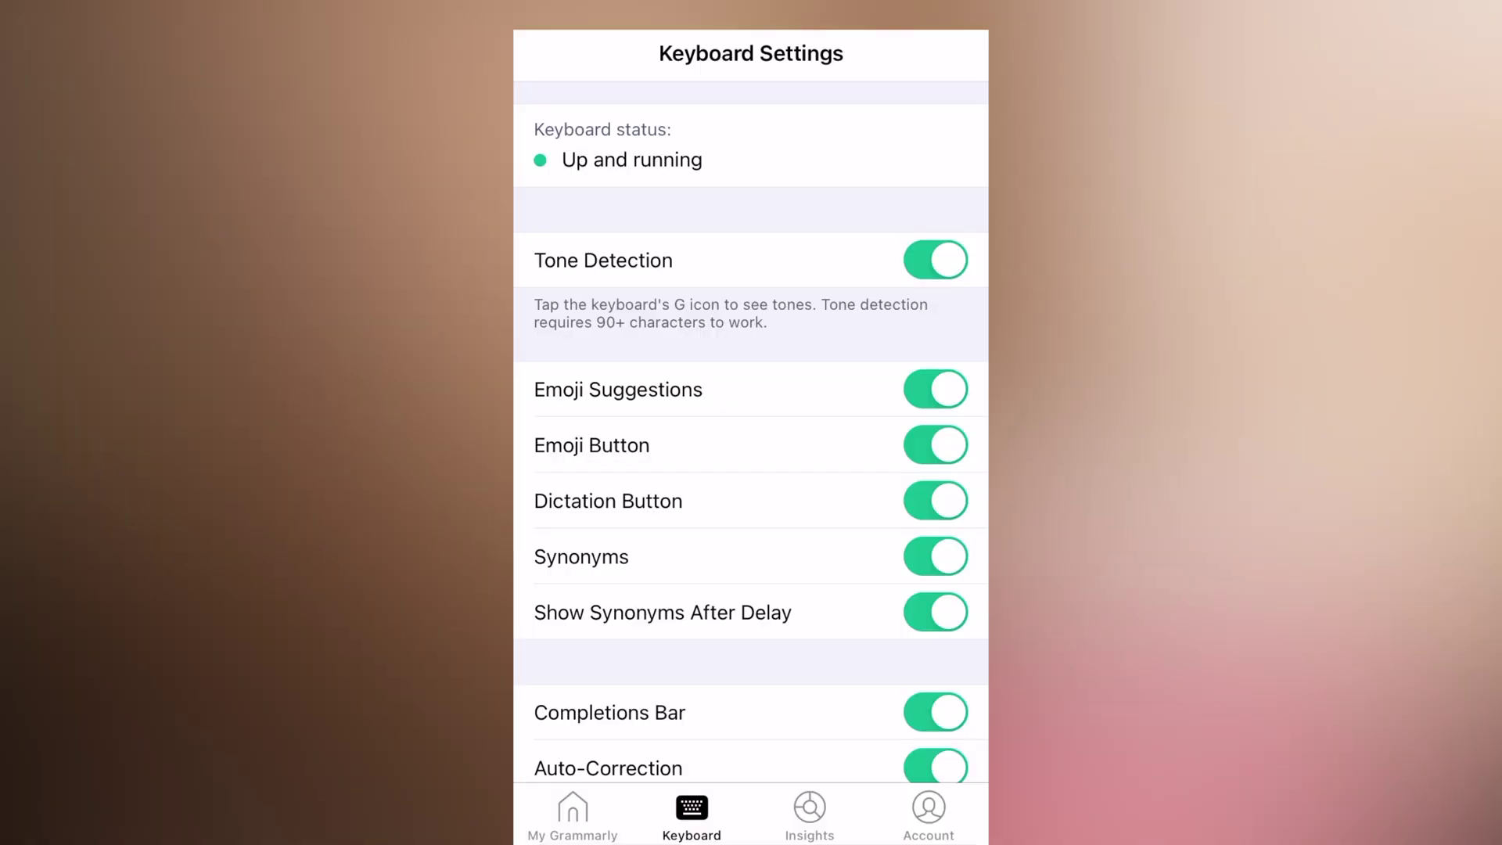
Step: Review the whole Keyboard Settings list down to the bottom and back, then go to Account settings
scroll(752, 422, "down", 1)
scroll(751, 423, "down", 1)
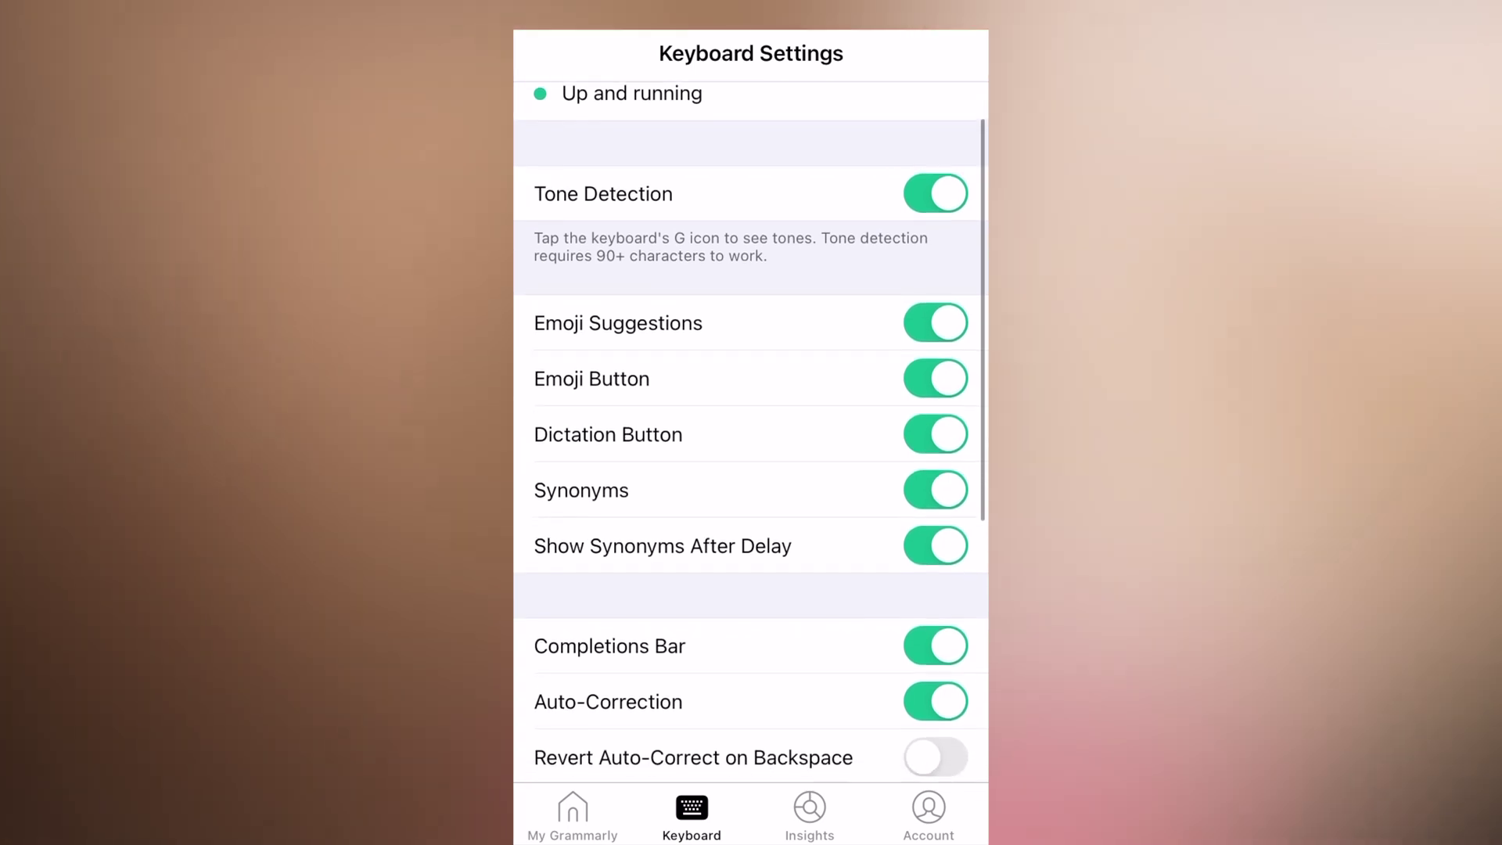
scroll(752, 423, "down", 3)
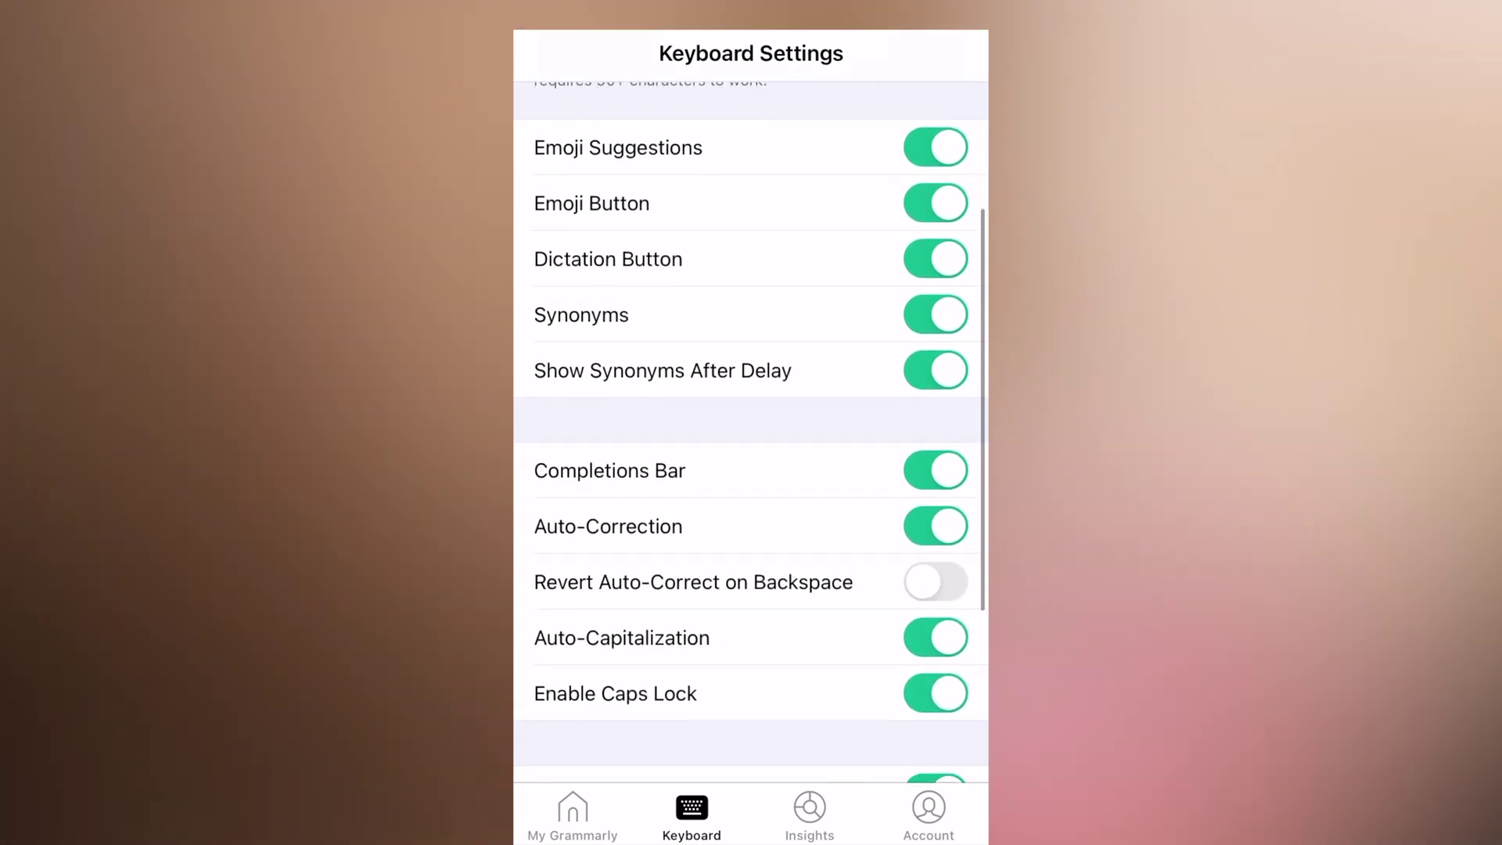
scroll(751, 423, "down", 1)
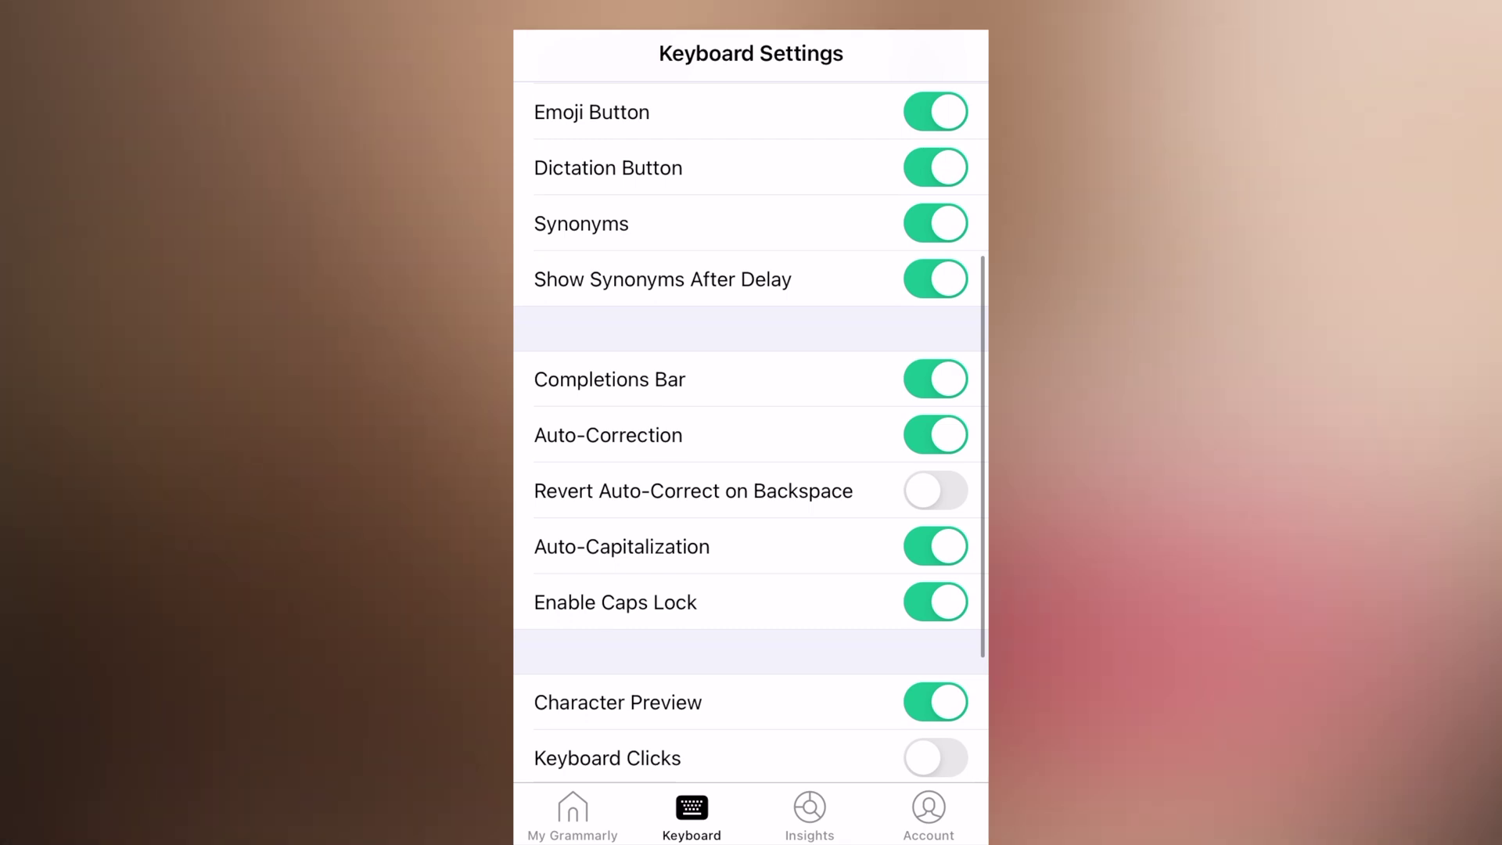
scroll(751, 423, "down", 1)
scroll(751, 422, "down", 2)
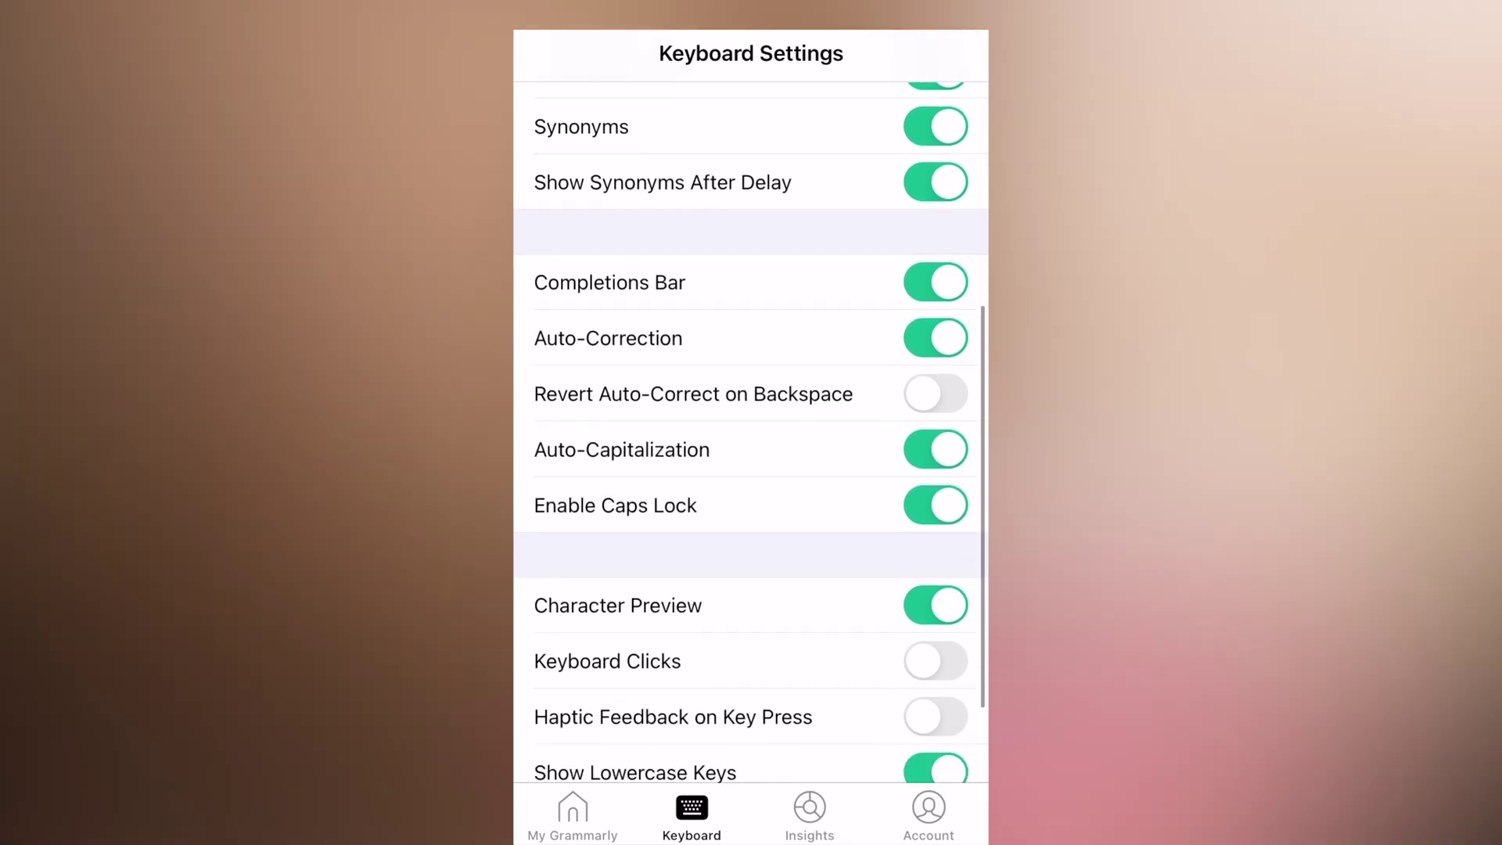
scroll(752, 423, "down", 2)
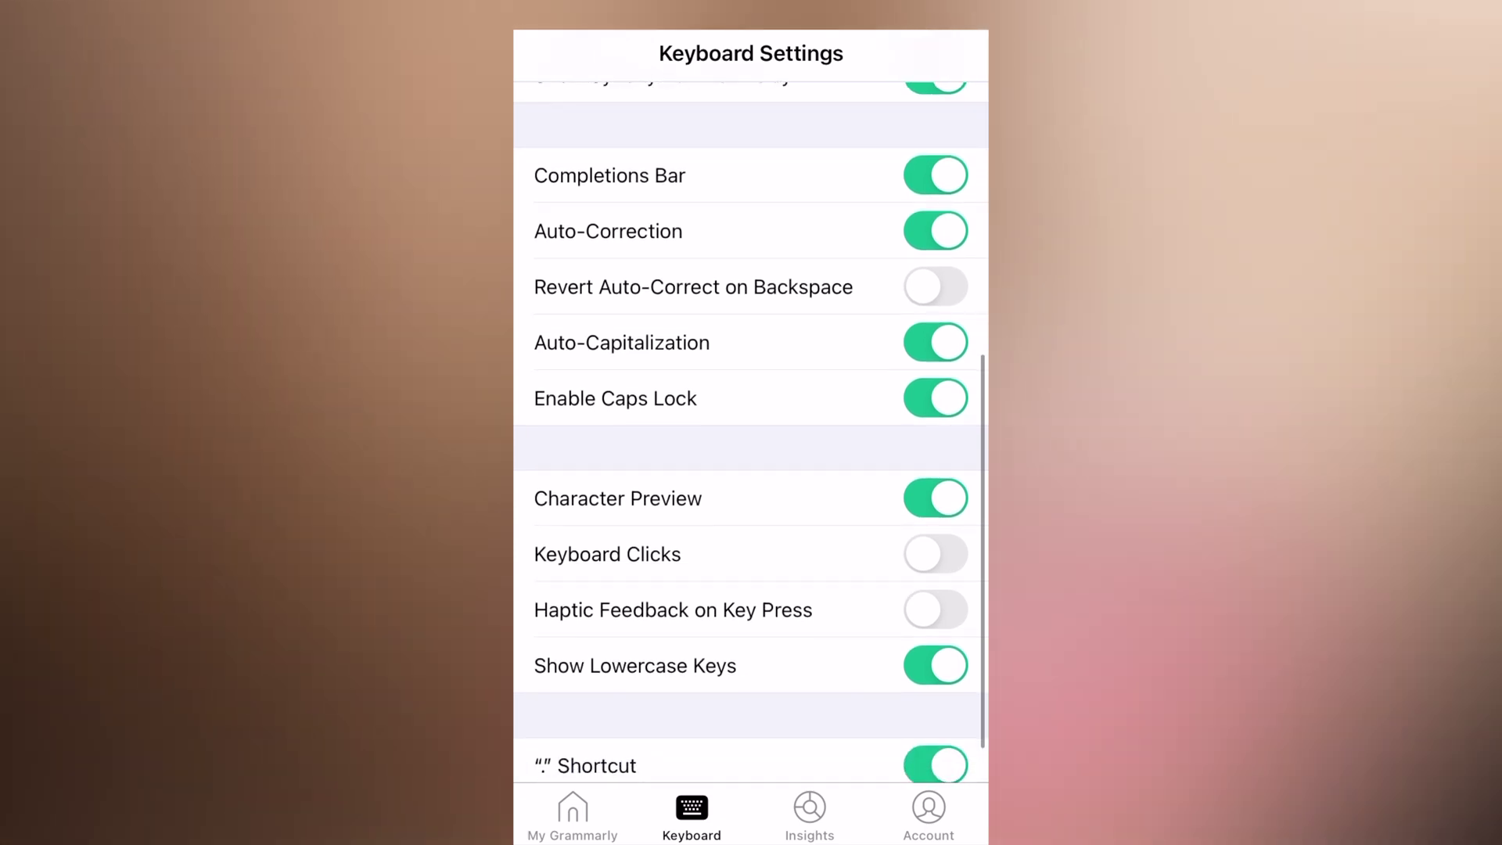
scroll(752, 423, "down", 1)
scroll(752, 423, "down", 2)
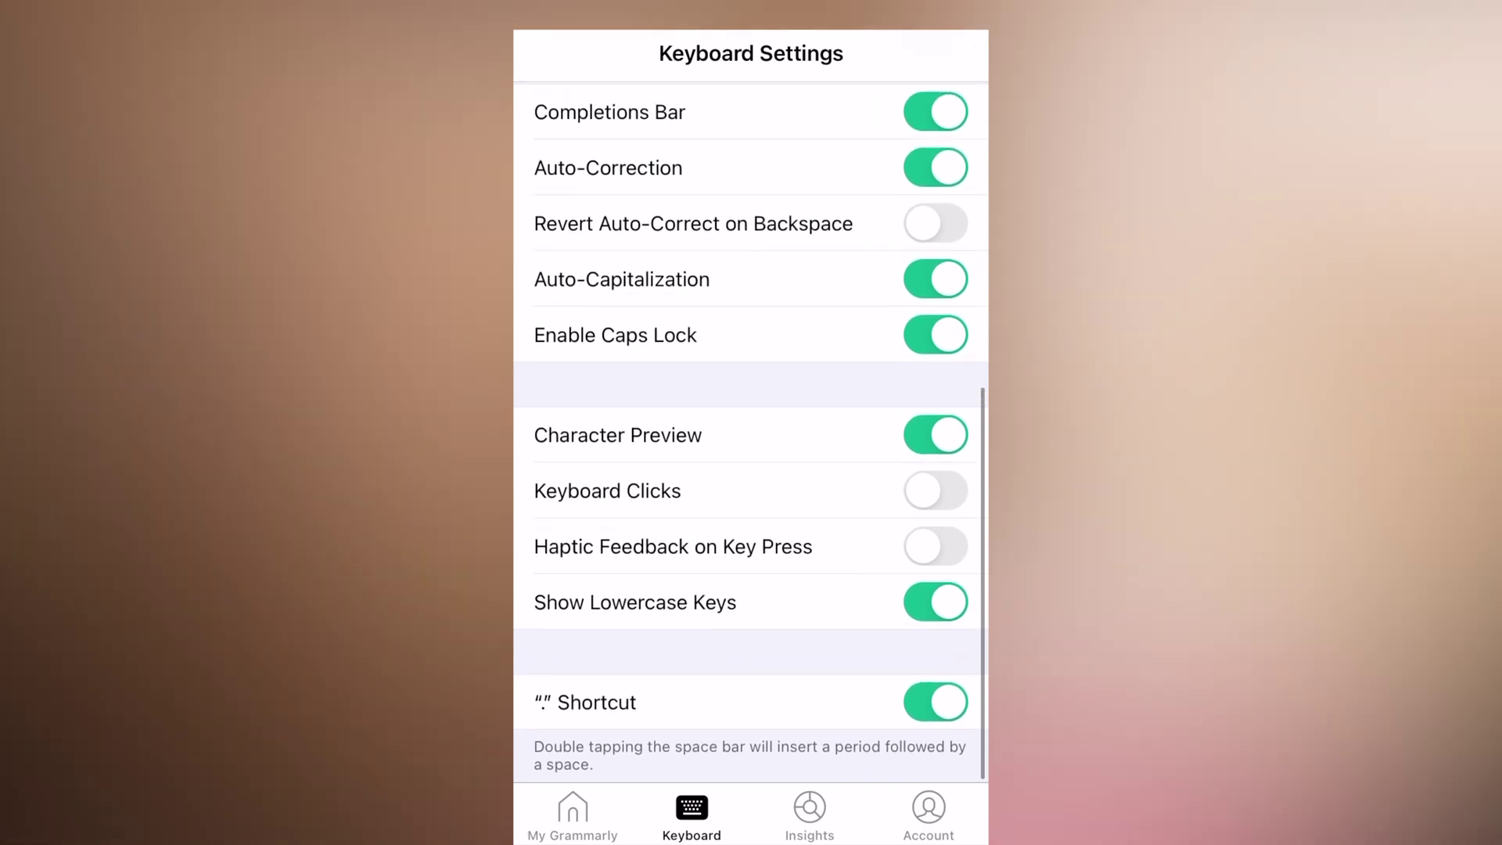
scroll(751, 423, "up", 5)
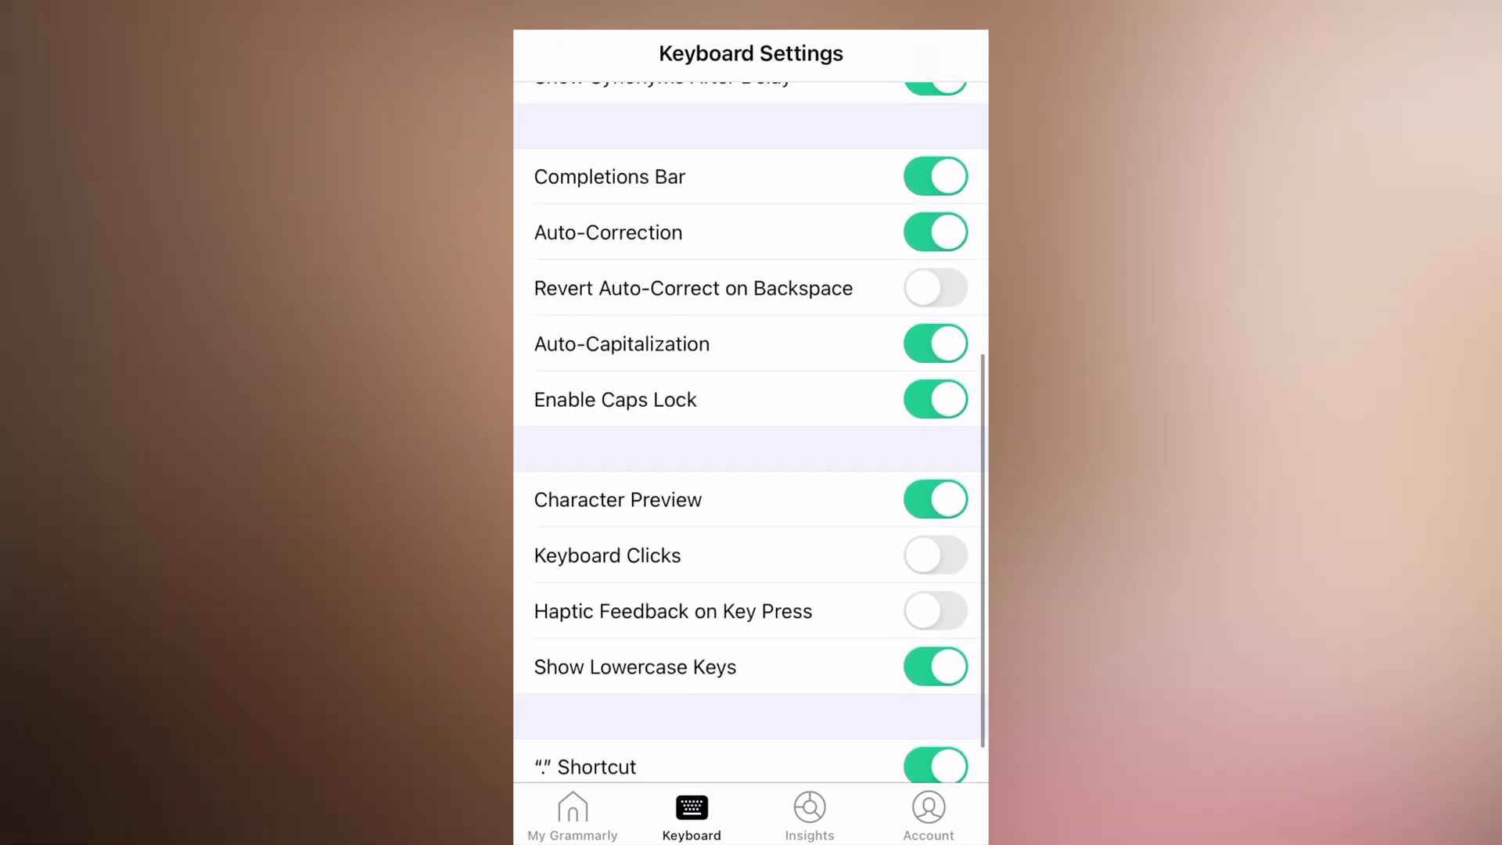
scroll(751, 422, "up", 5)
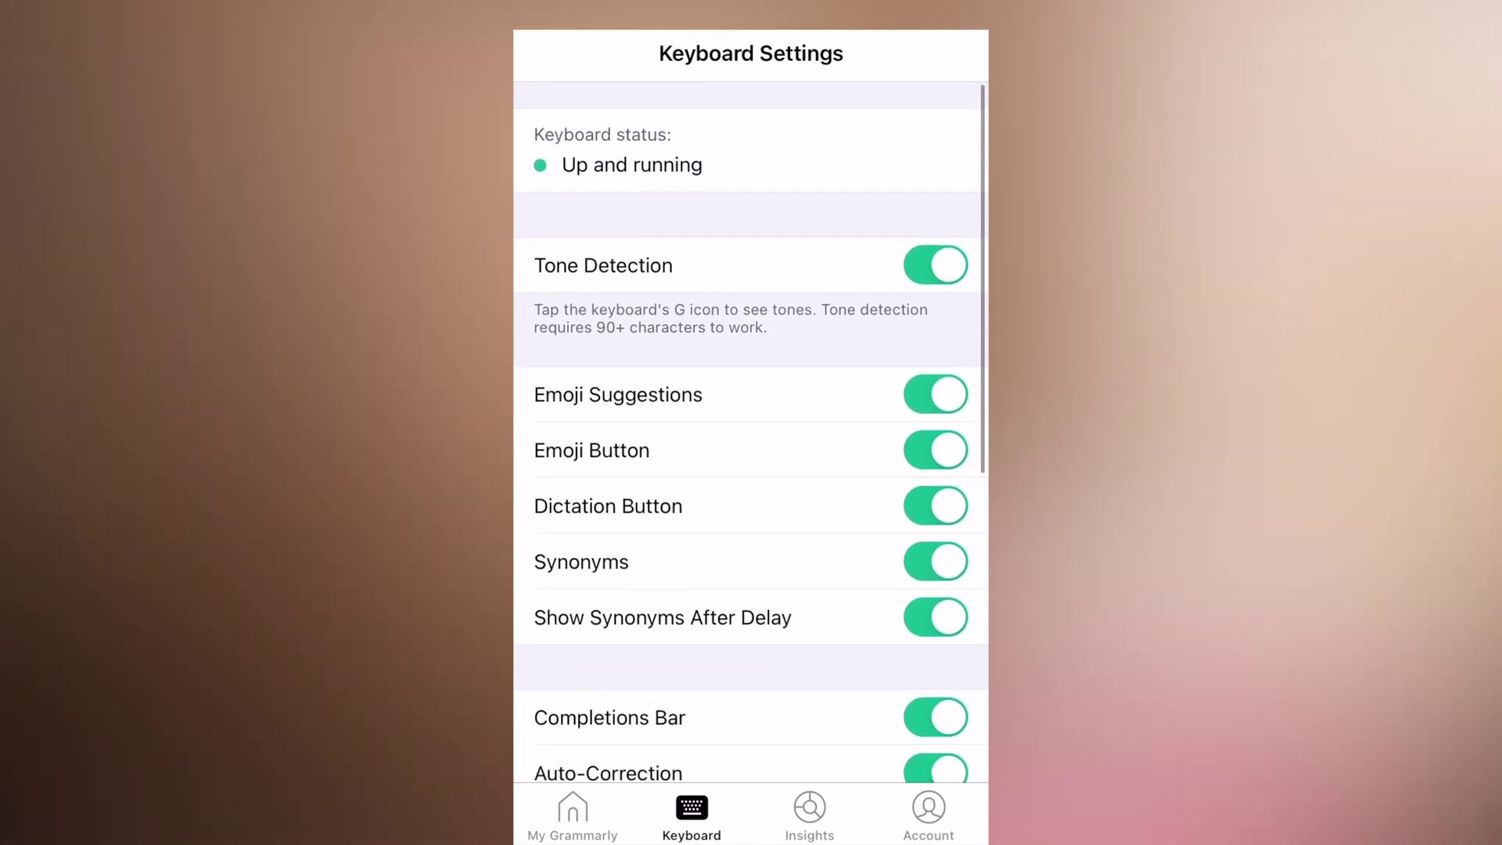
left_click(929, 814)
Step: Confirm British English as the language preference, then begin a new personal dictionary word
left_click(696, 261)
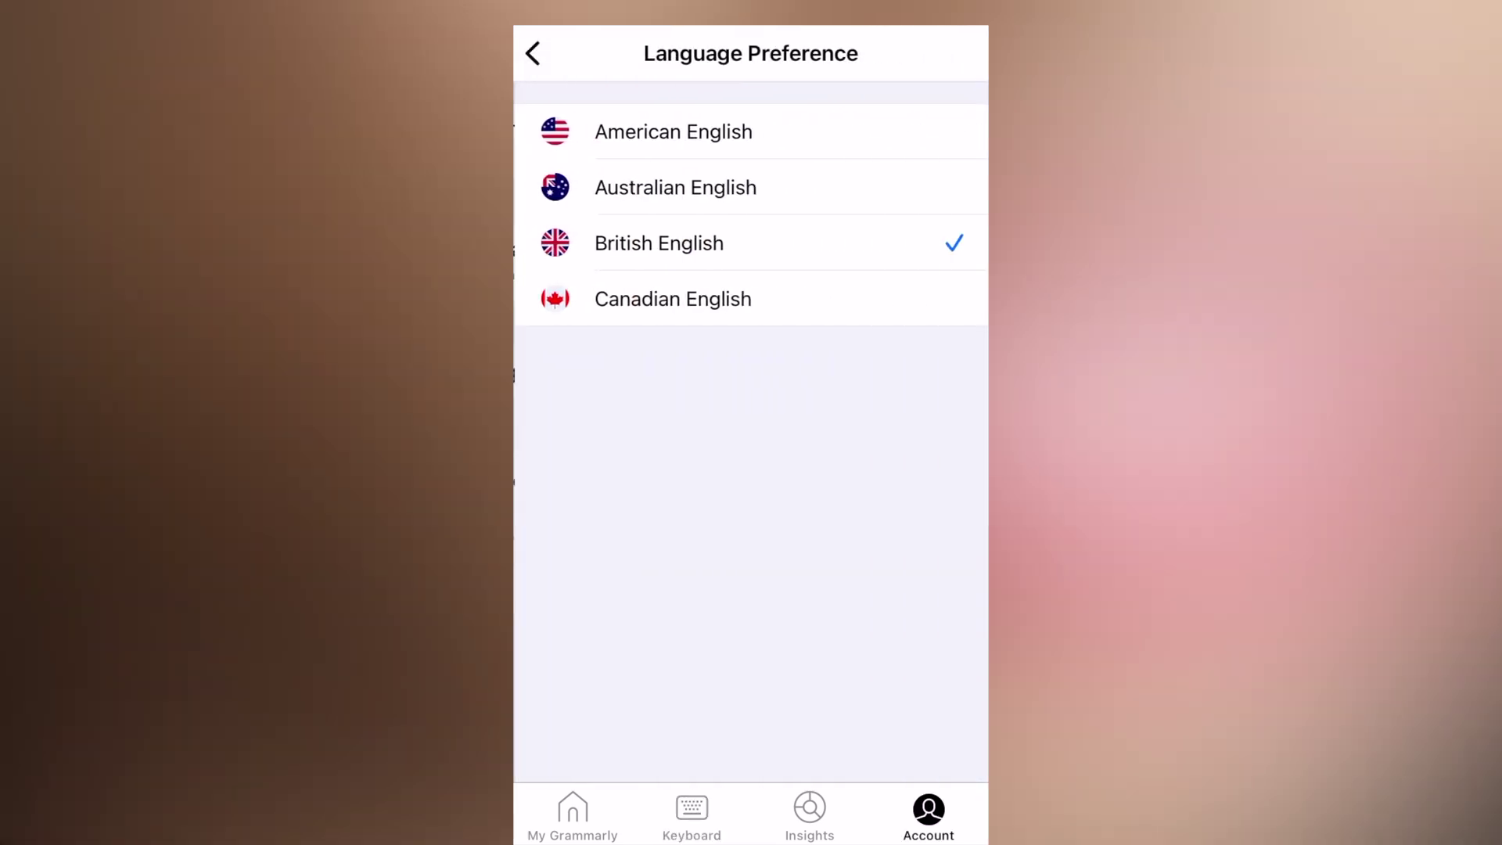
scroll(752, 235, "up", 1)
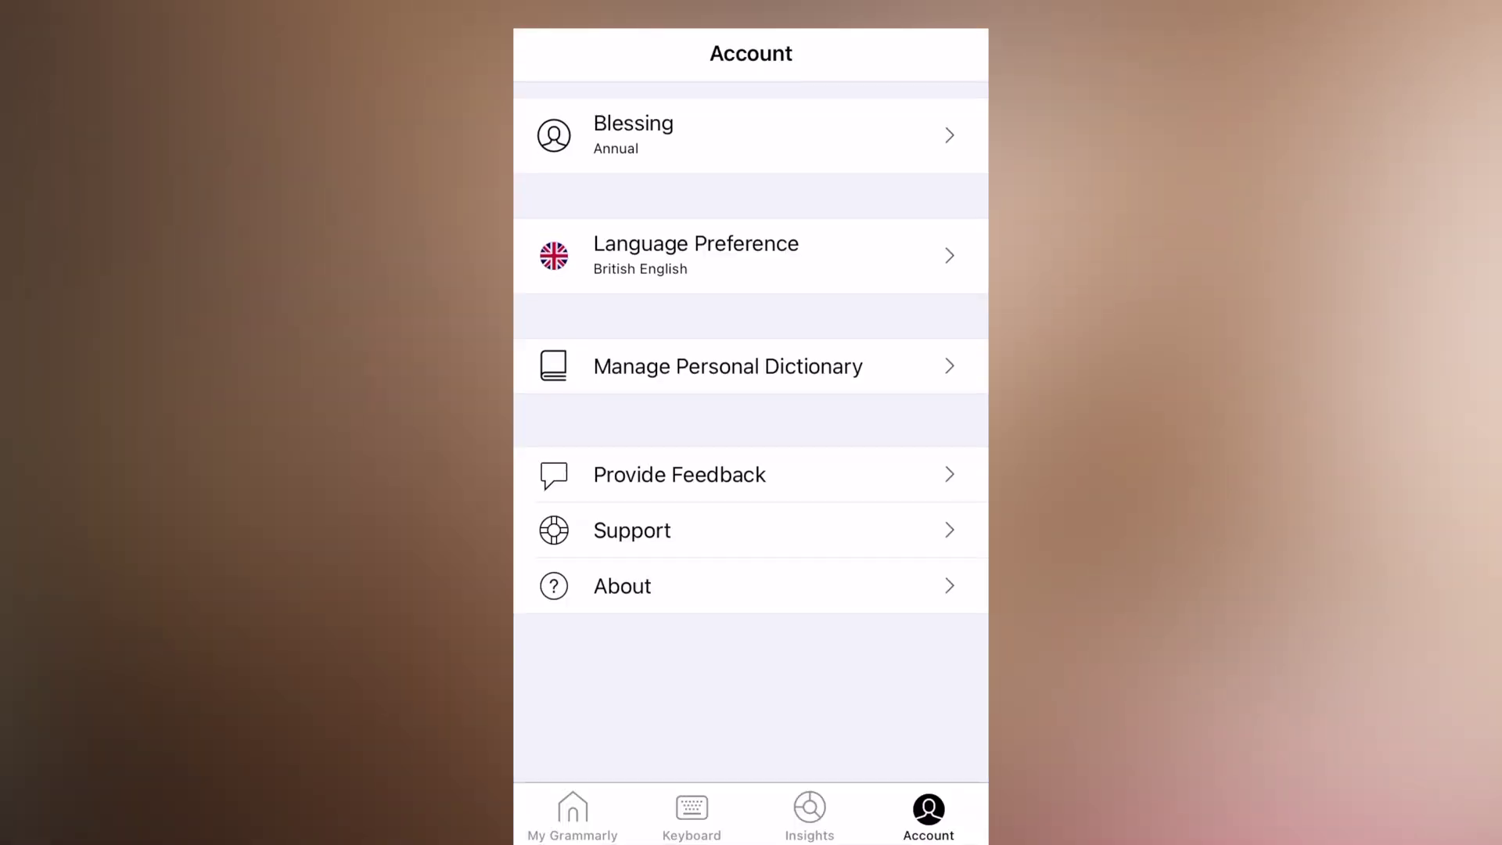
scroll(751, 423, "down", 1)
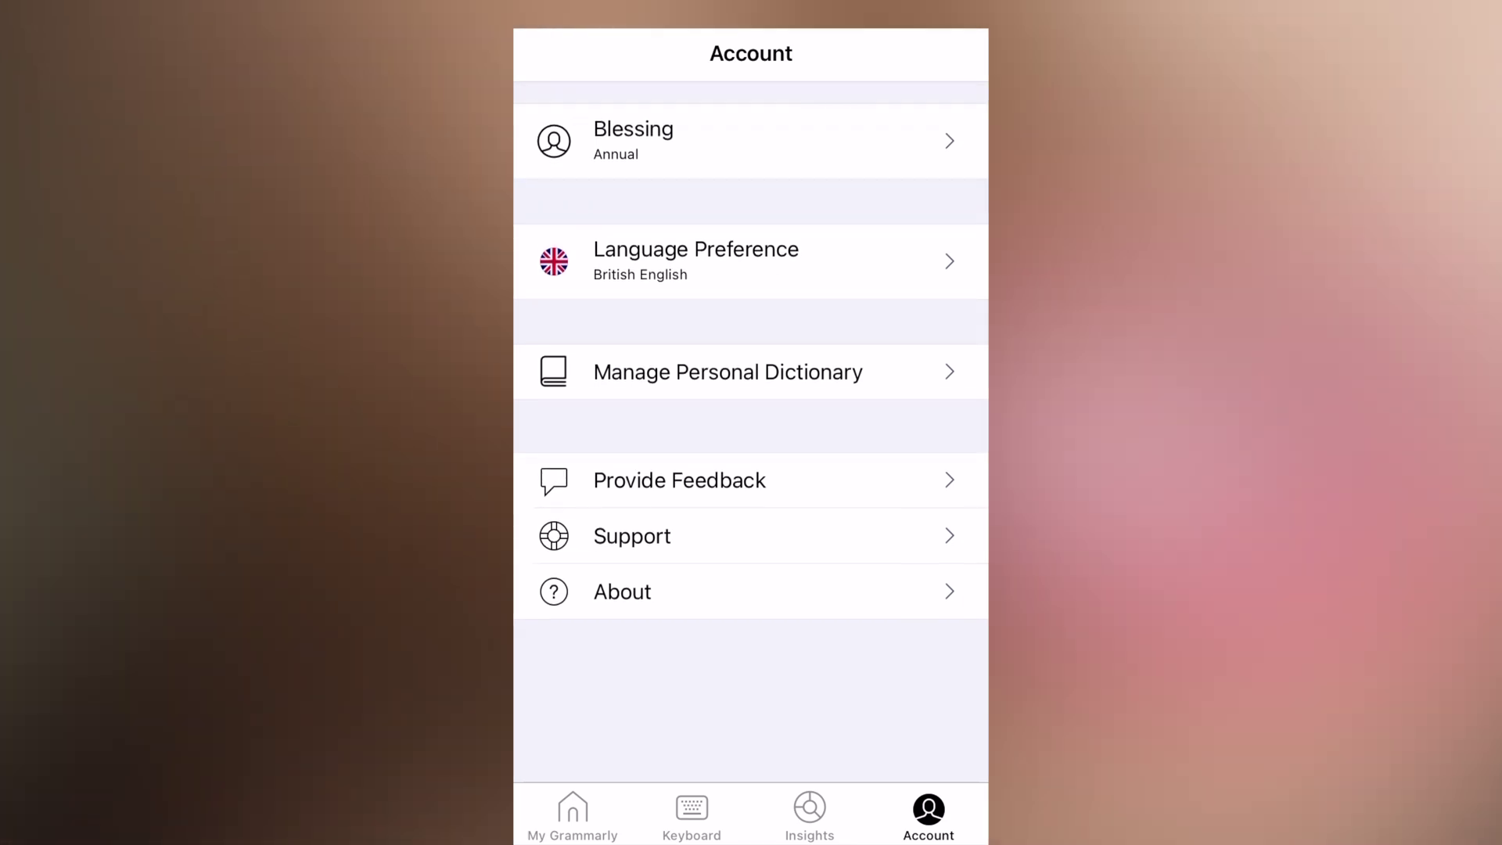
left_click(728, 371)
left_click(953, 54)
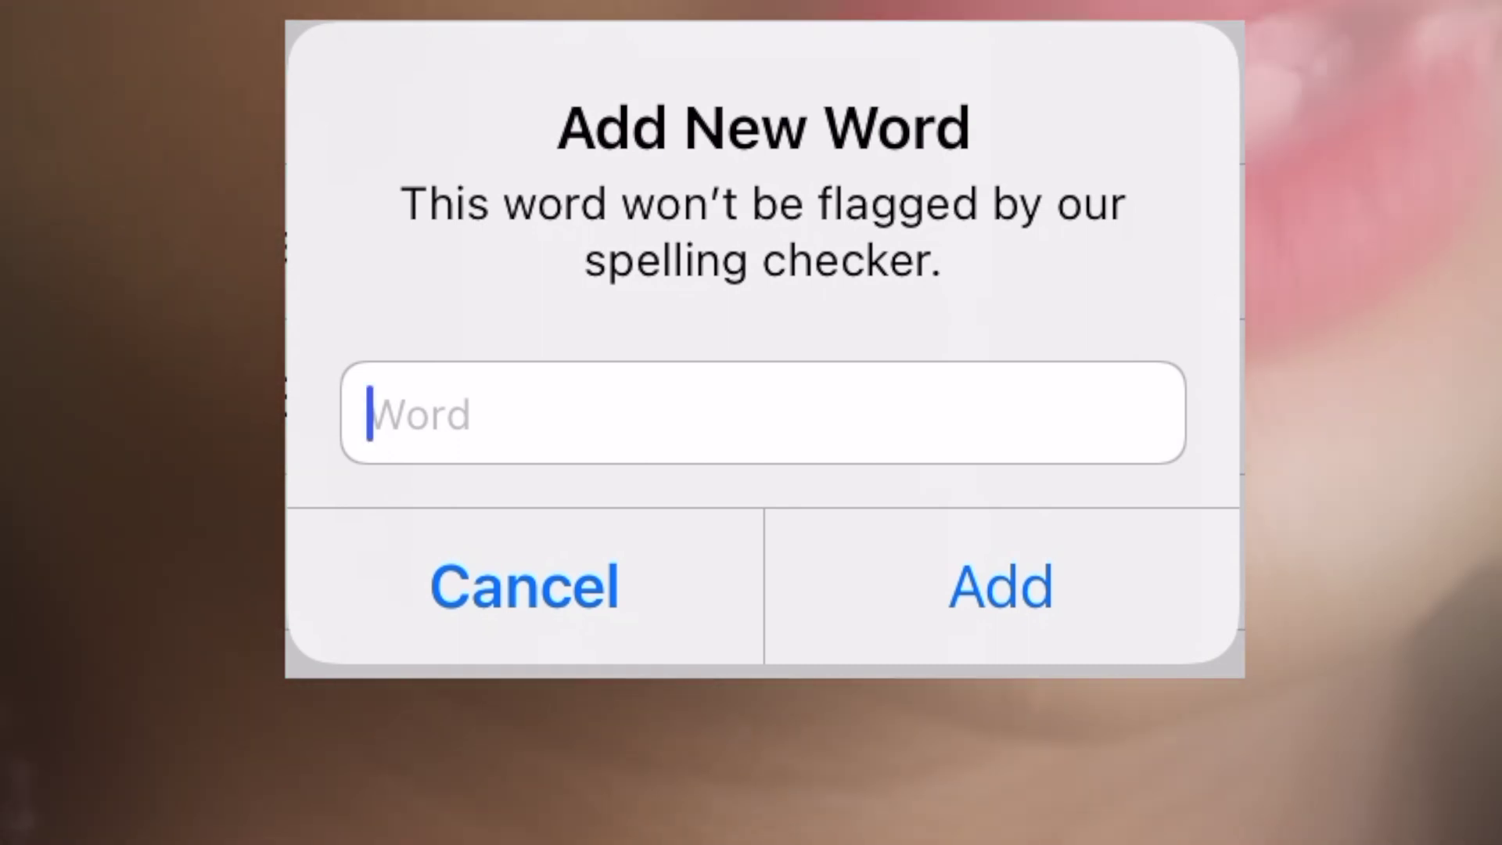
Step: Enter the surname in the Add New Word field, removing the stray 'g' first
type("g")
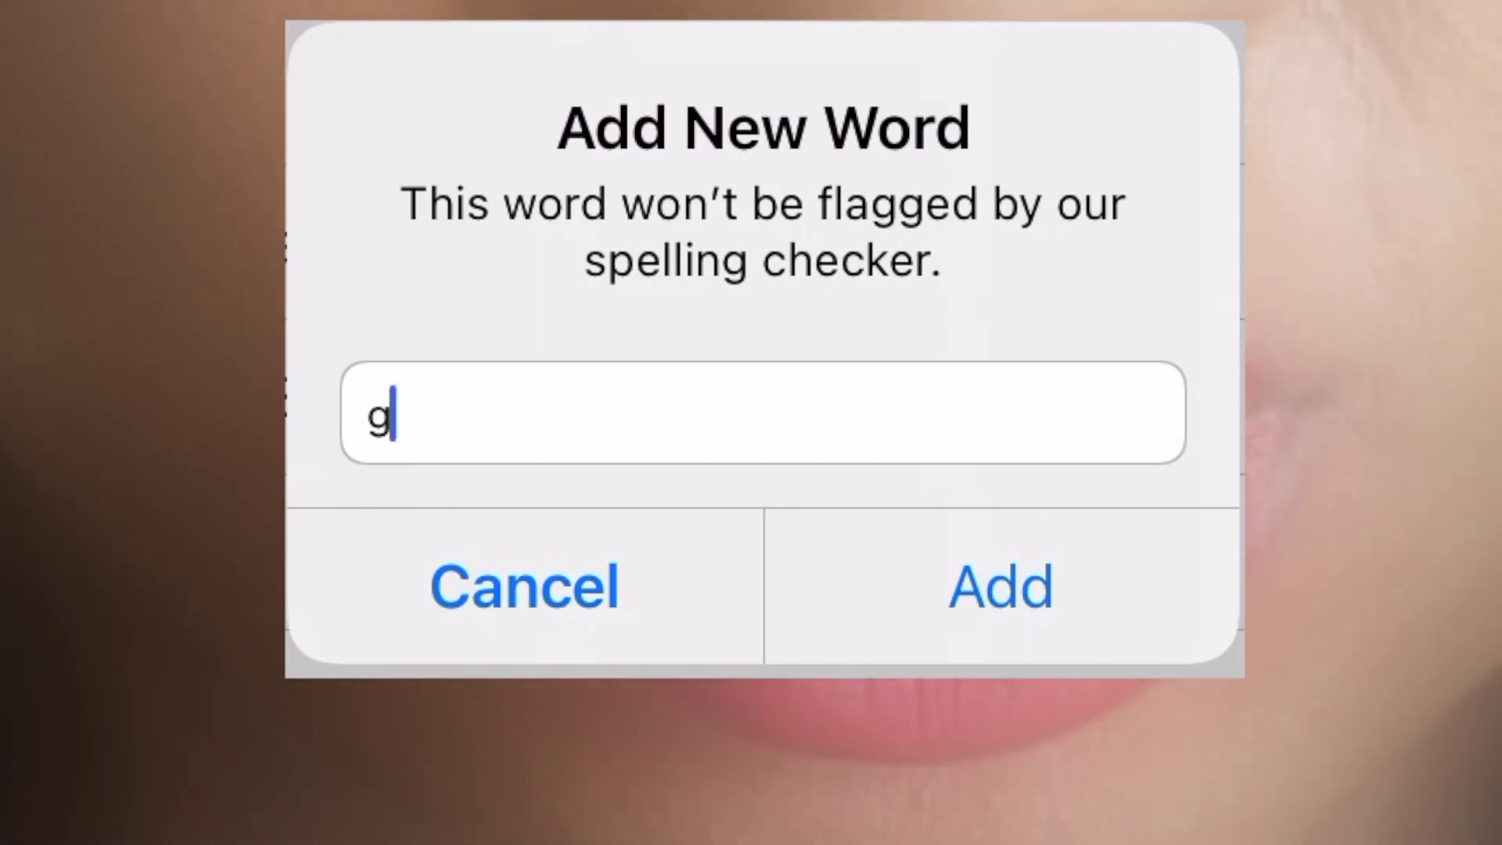
key("BackSpace")
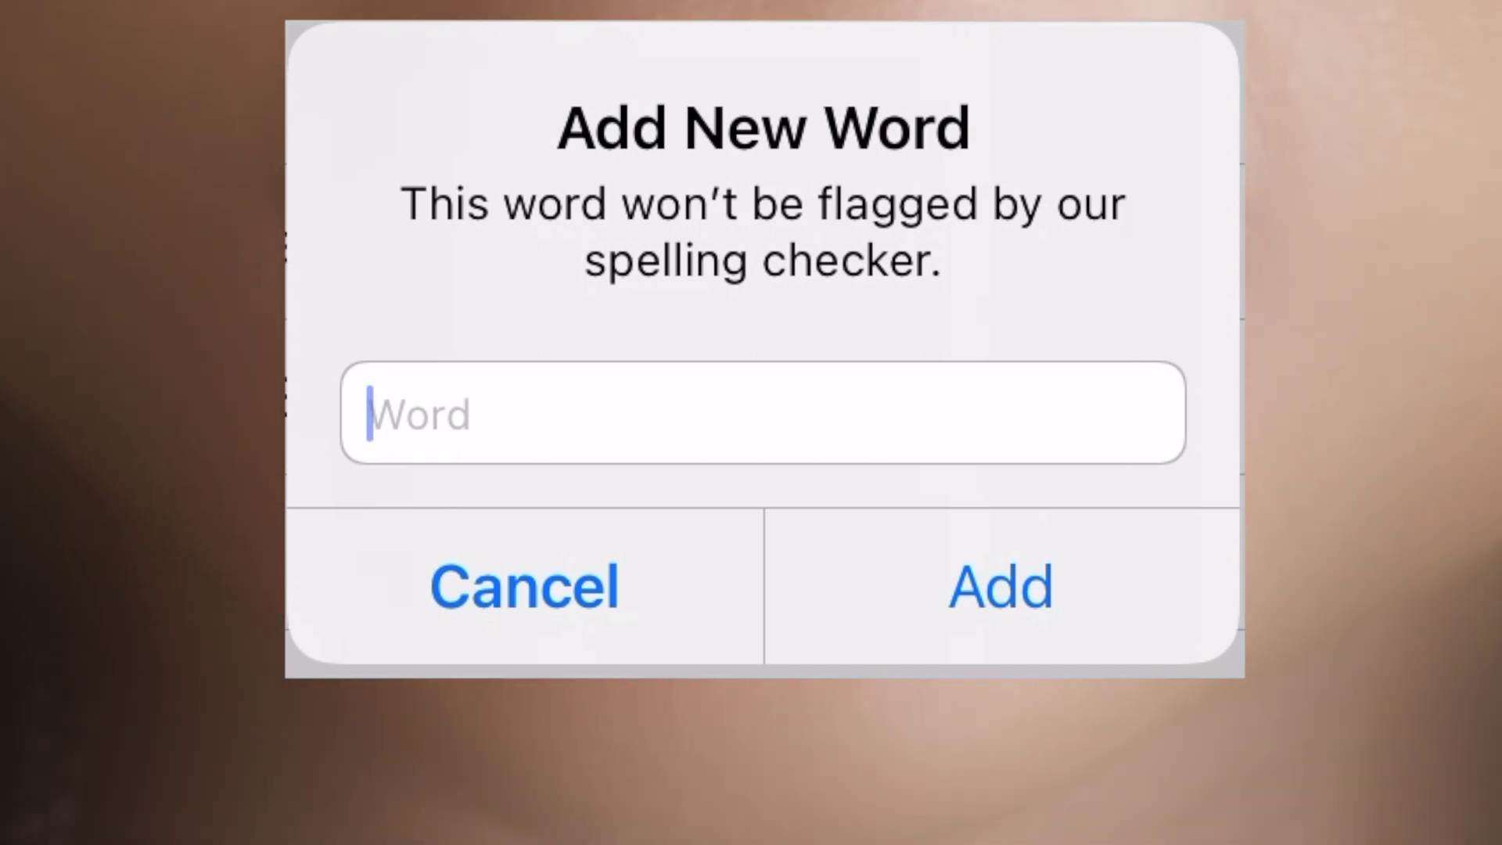
type("U")
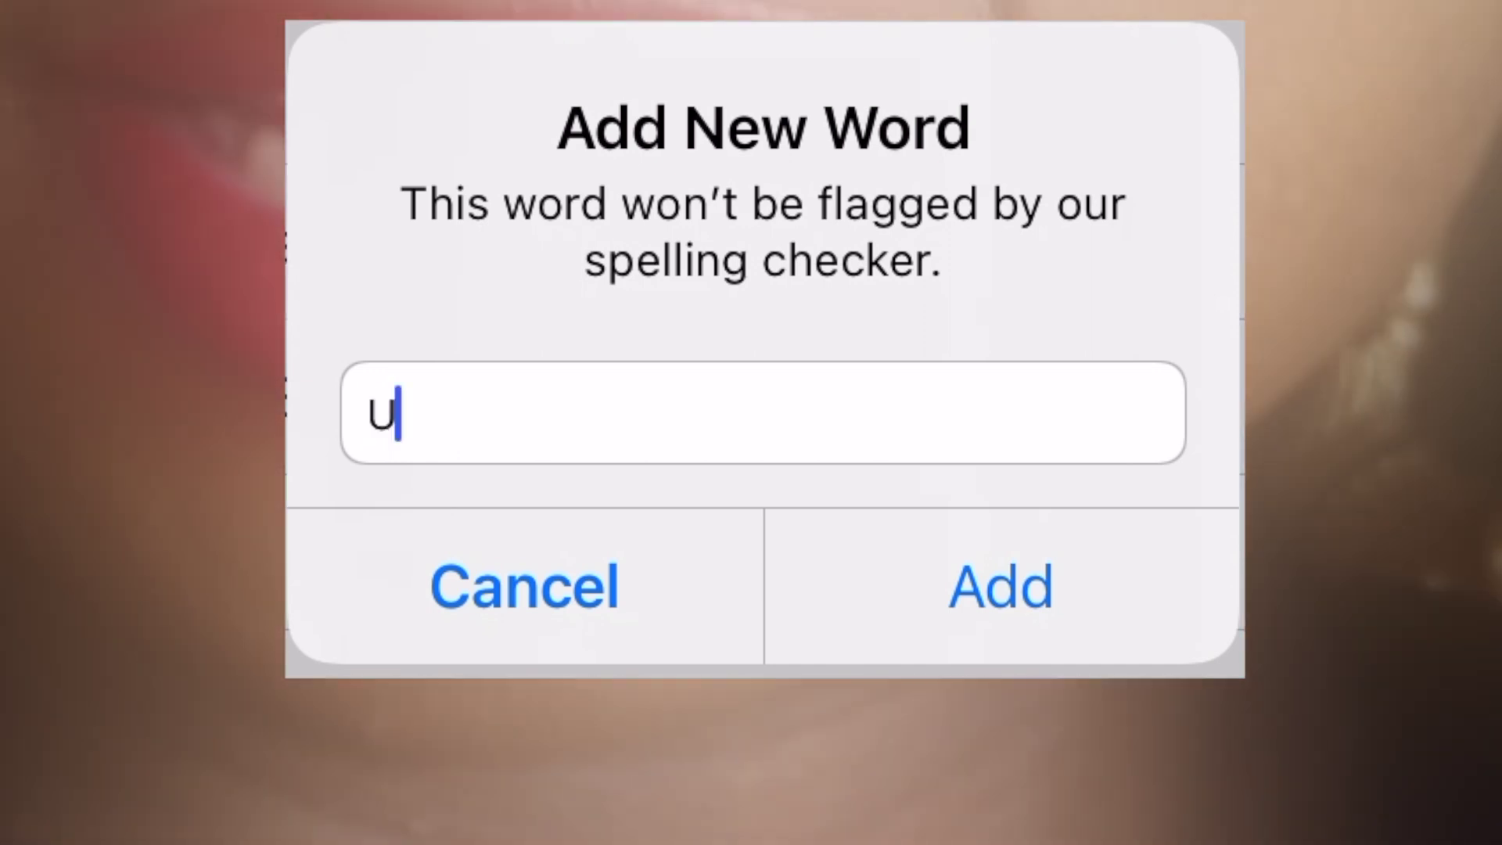
type("g")
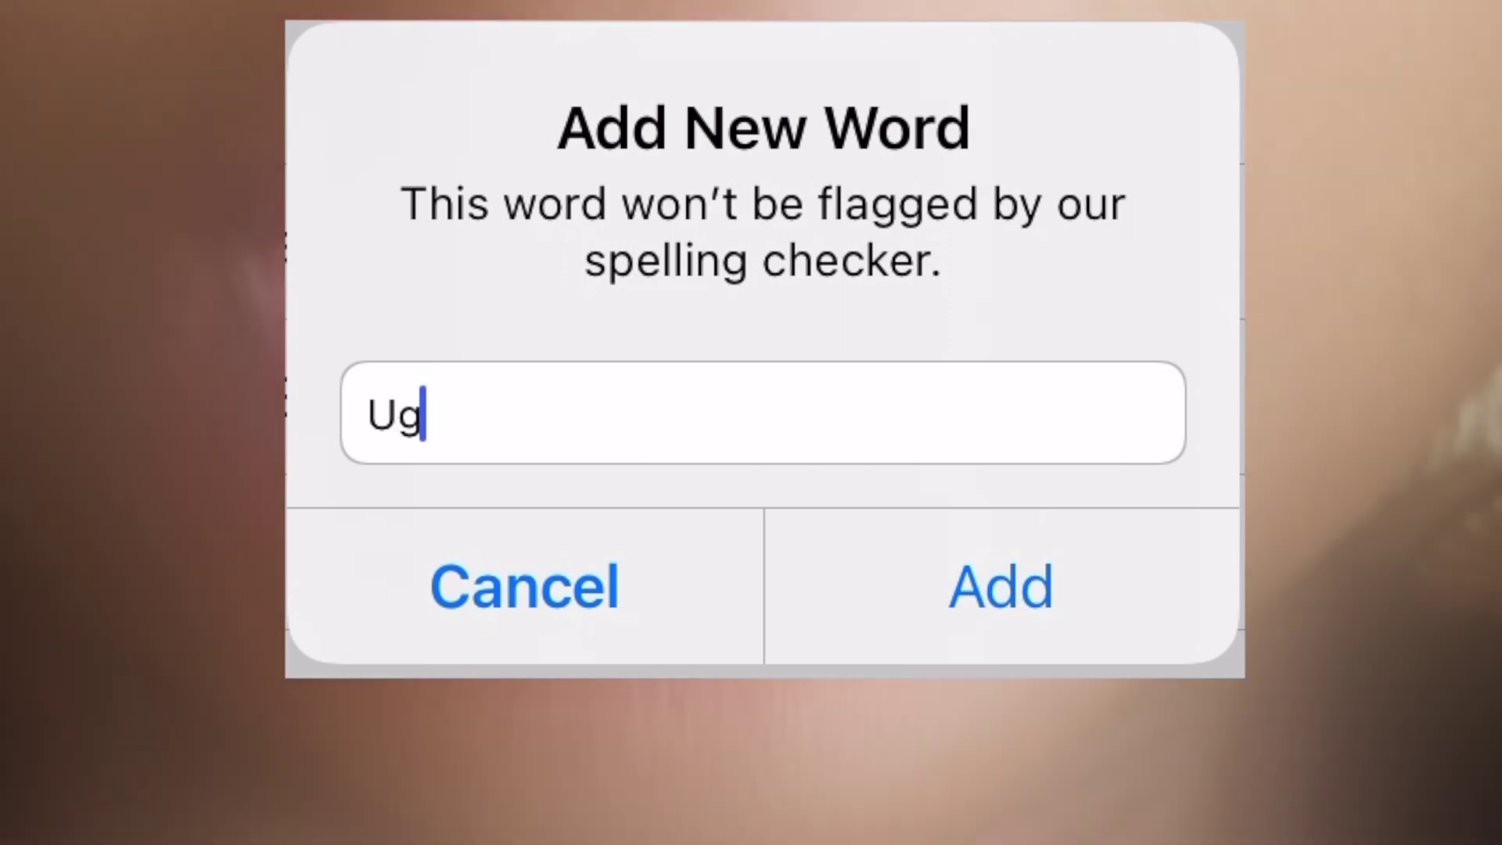
type("w")
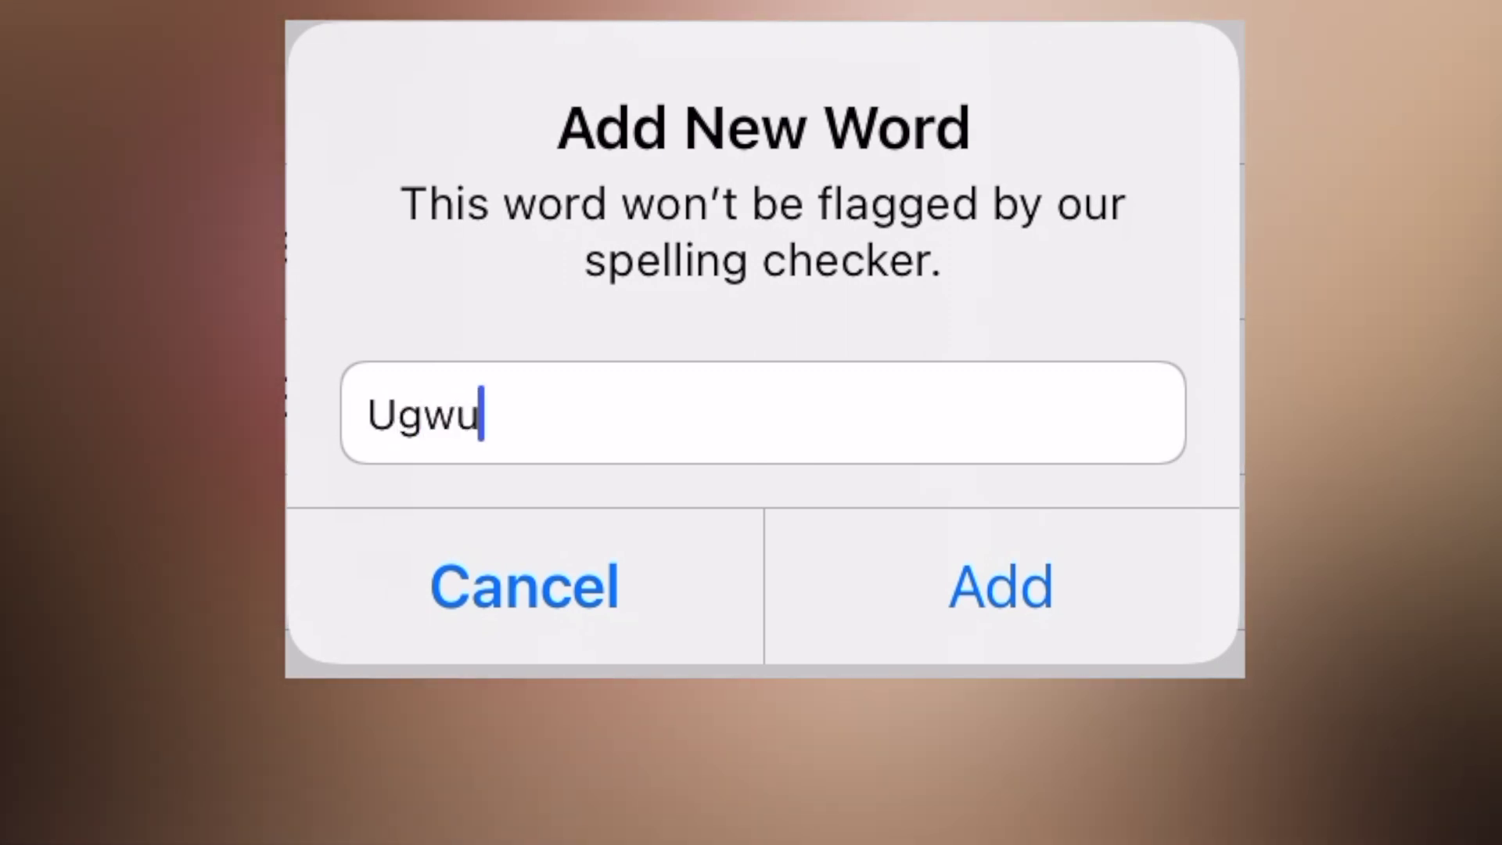
type("u")
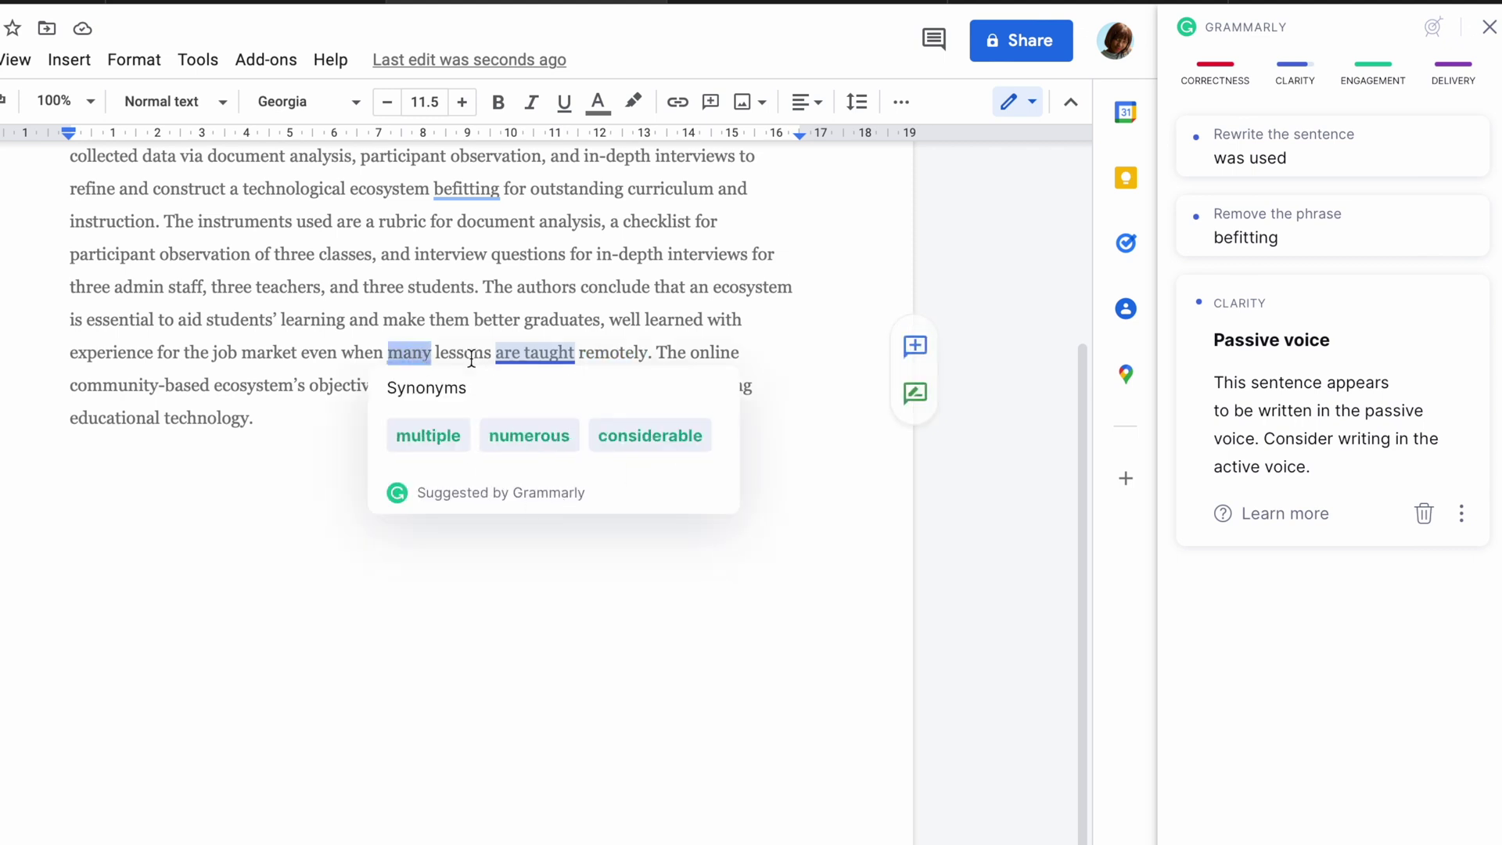
Step: Remove 'befitting' and insert the transition phrase 'Finally, this' into the abstract
left_click(483, 195)
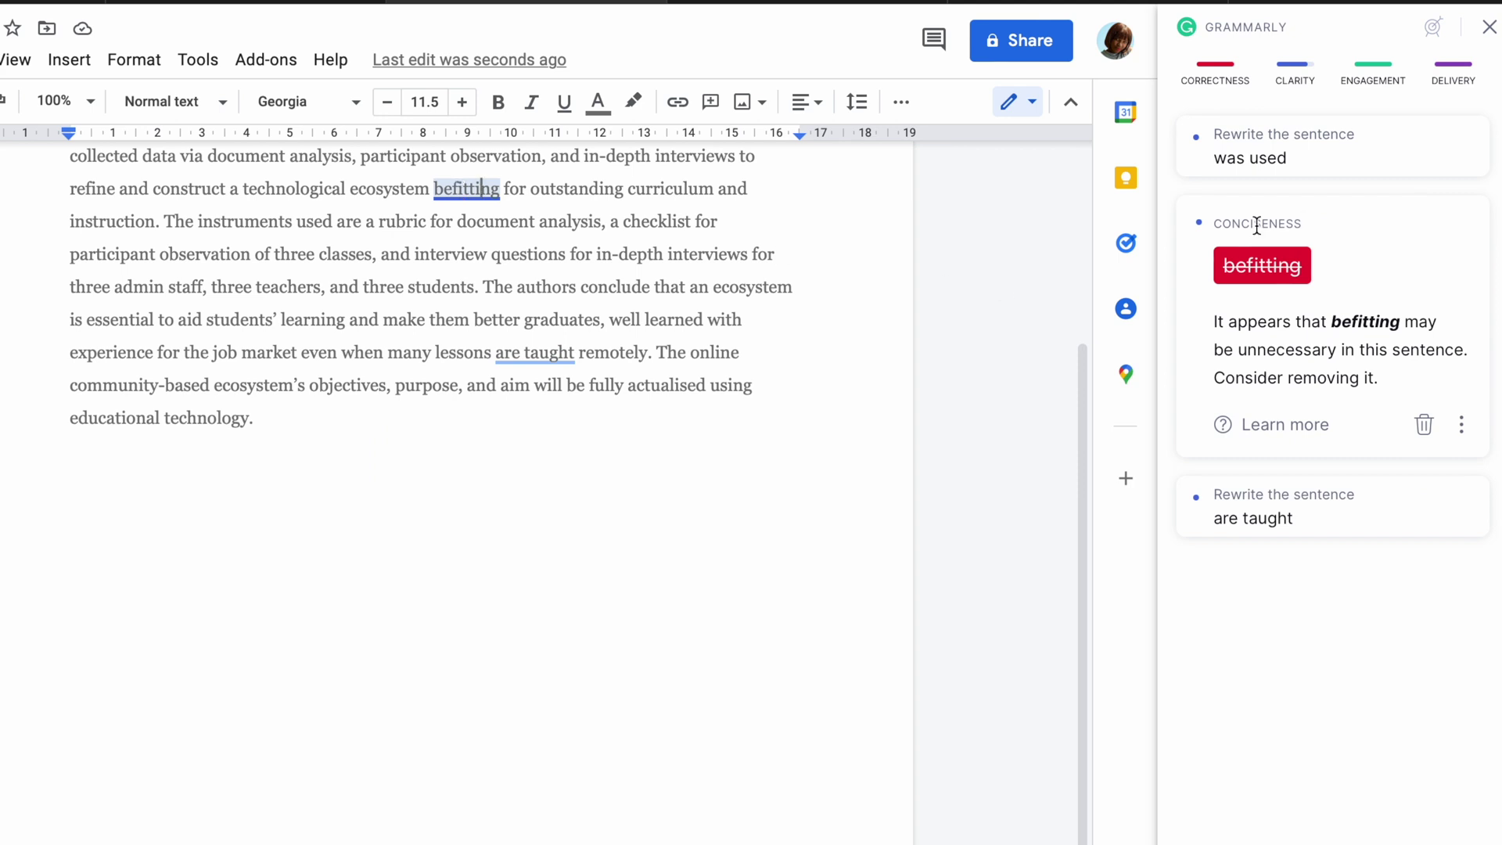
left_click(1247, 271)
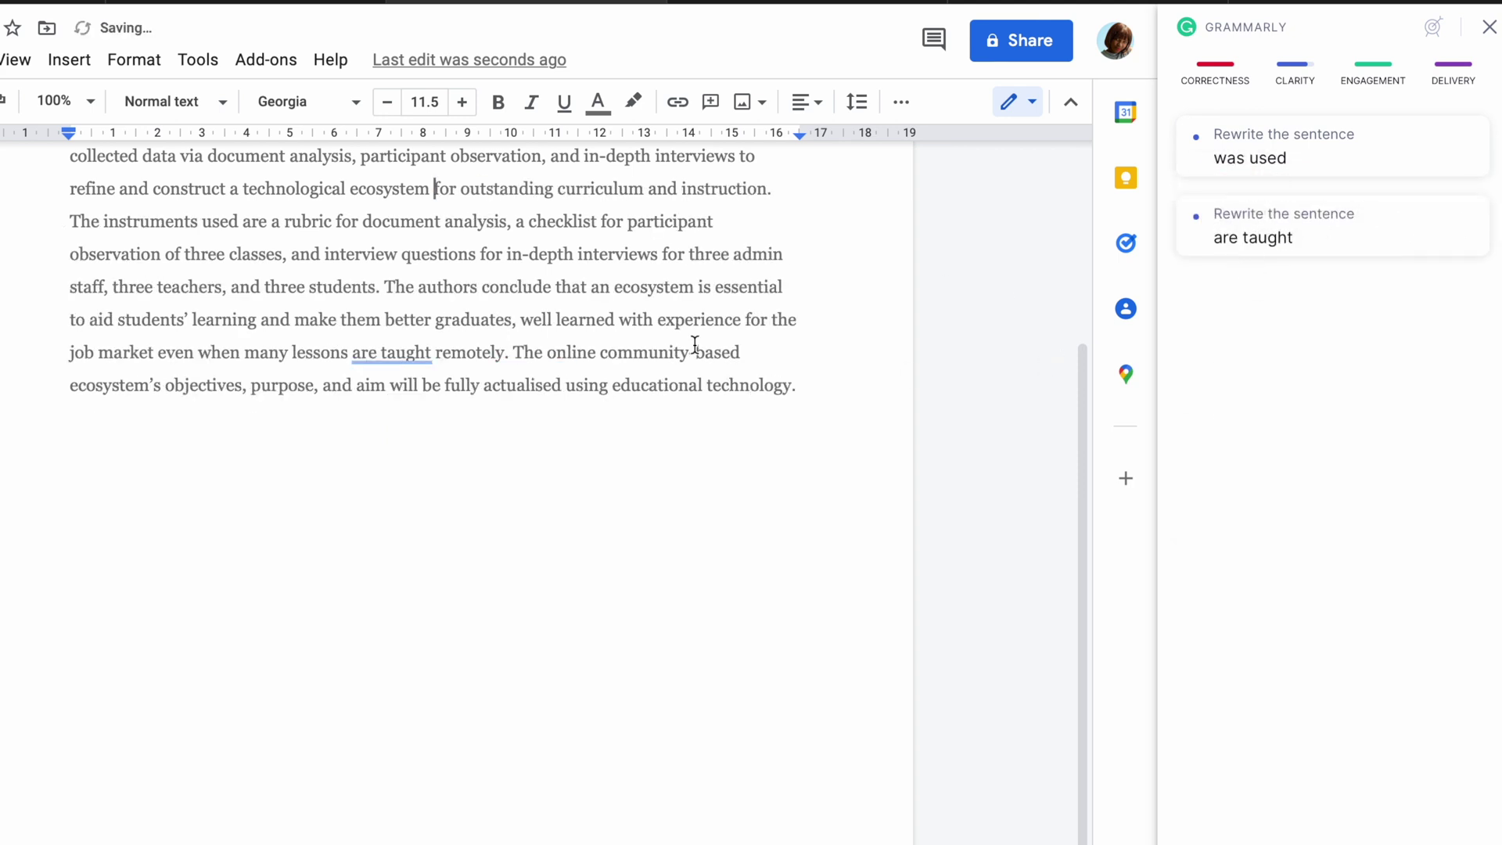
scroll(623, 306, "up", 4)
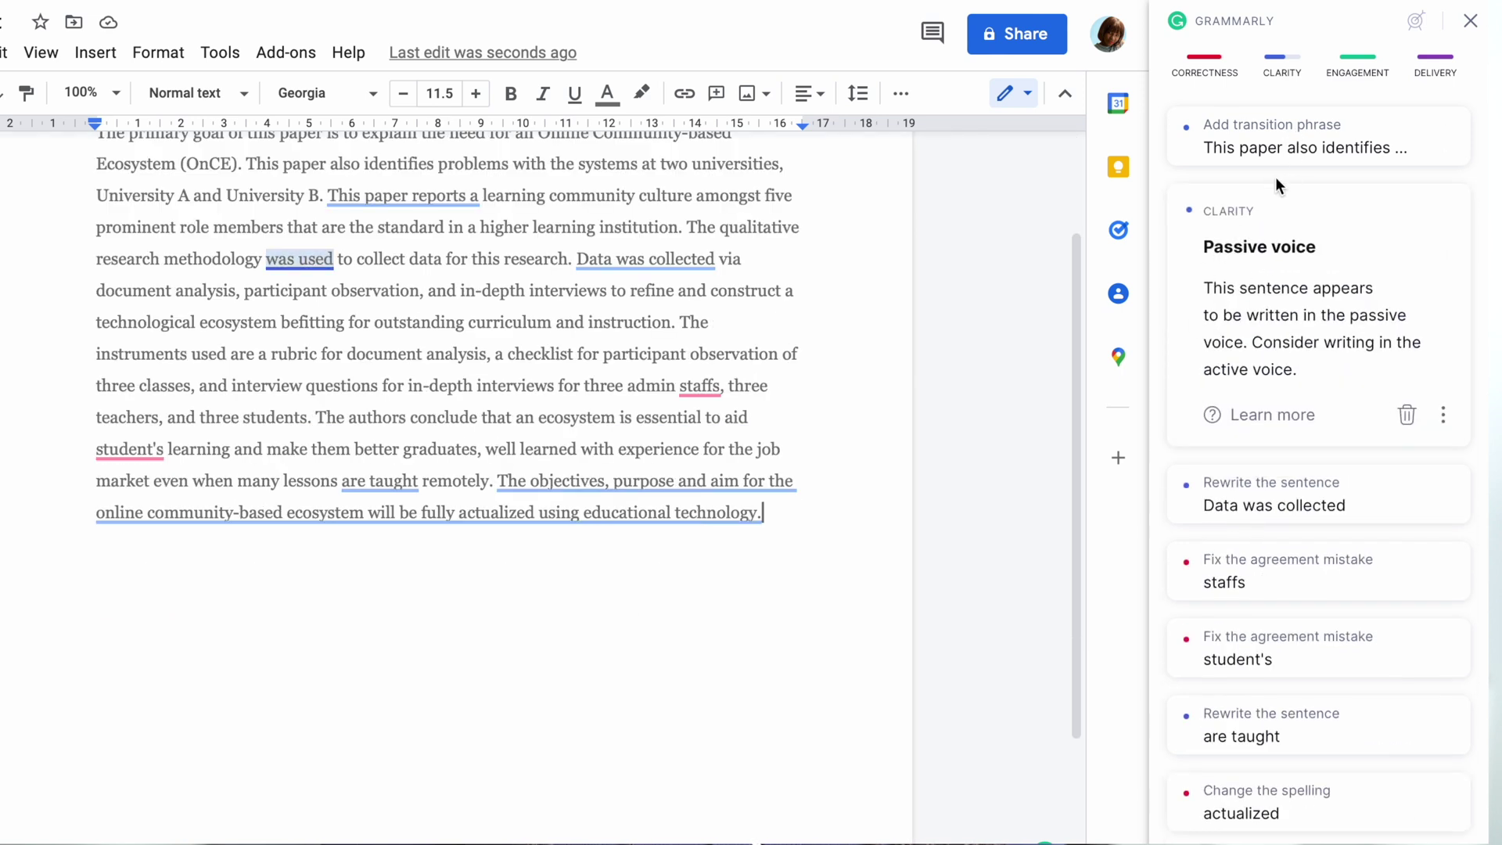
left_click(1275, 155)
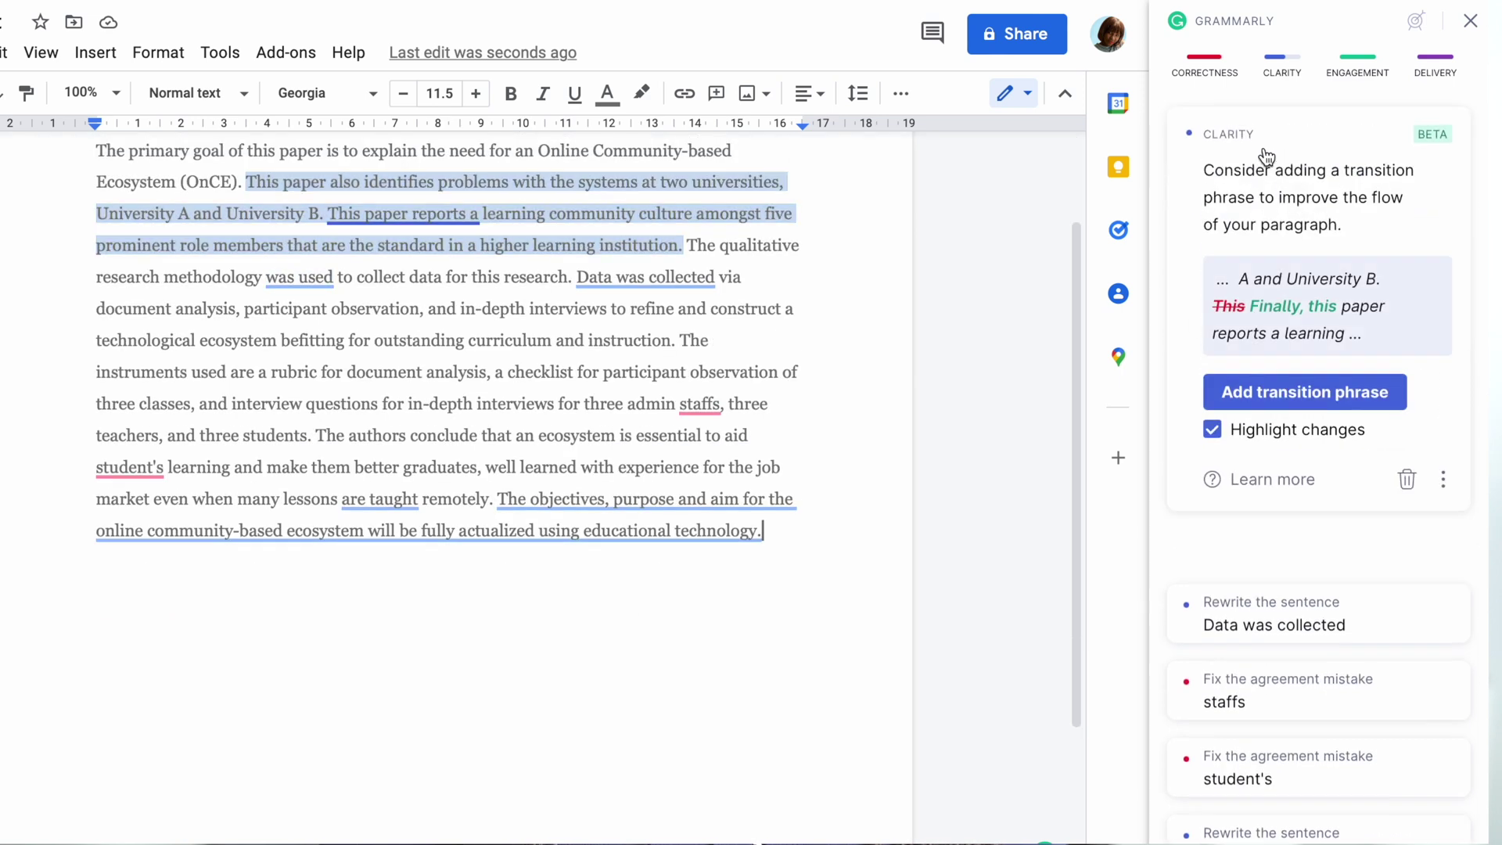
left_click(1286, 406)
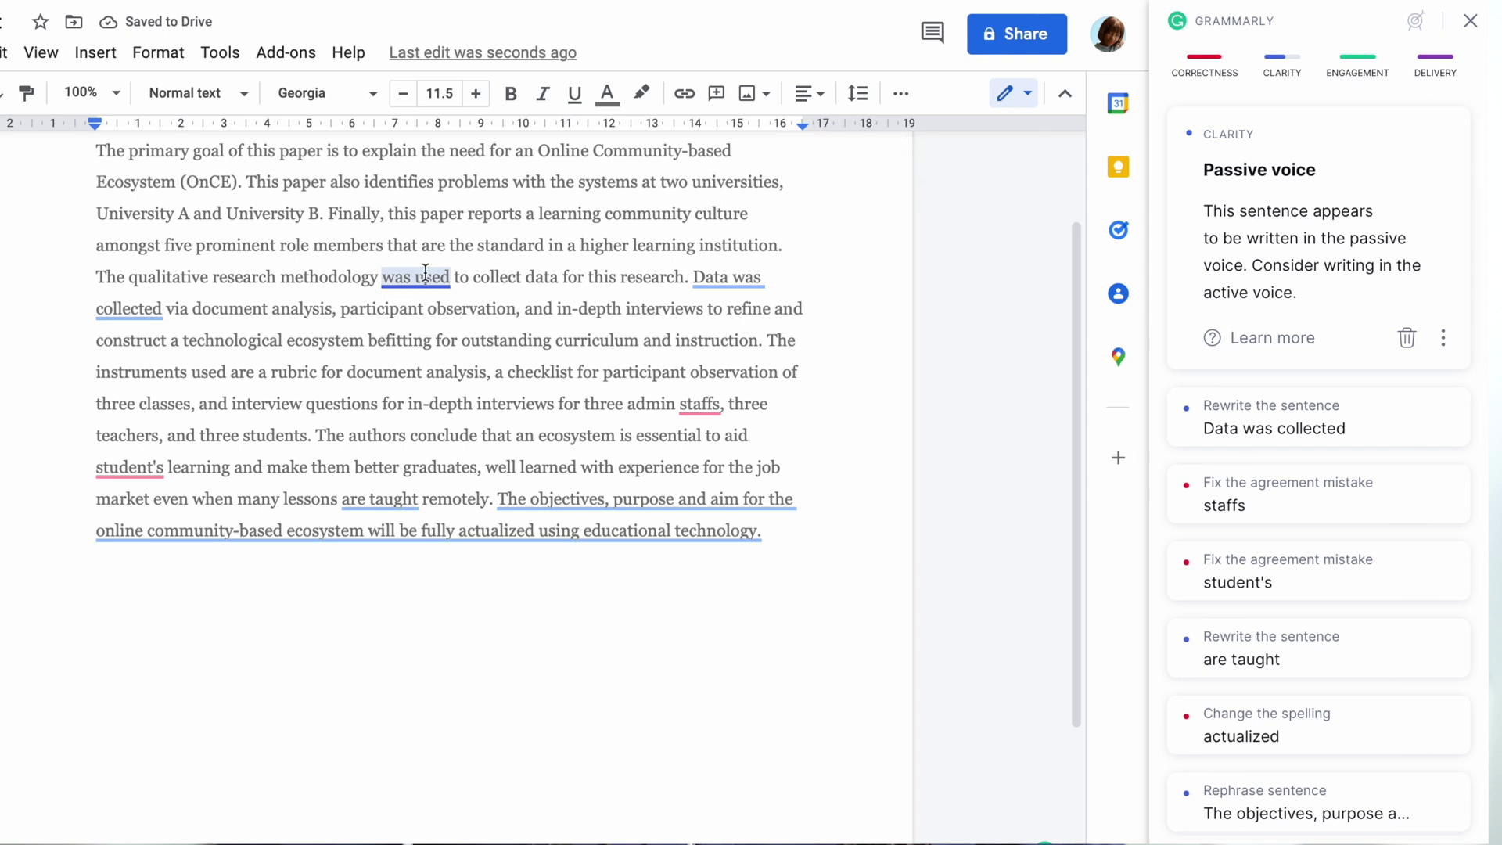
Step: Review the rewrite suggestion for 'Data was collected' and the 'staffs' agreement fix
left_click(1273, 437)
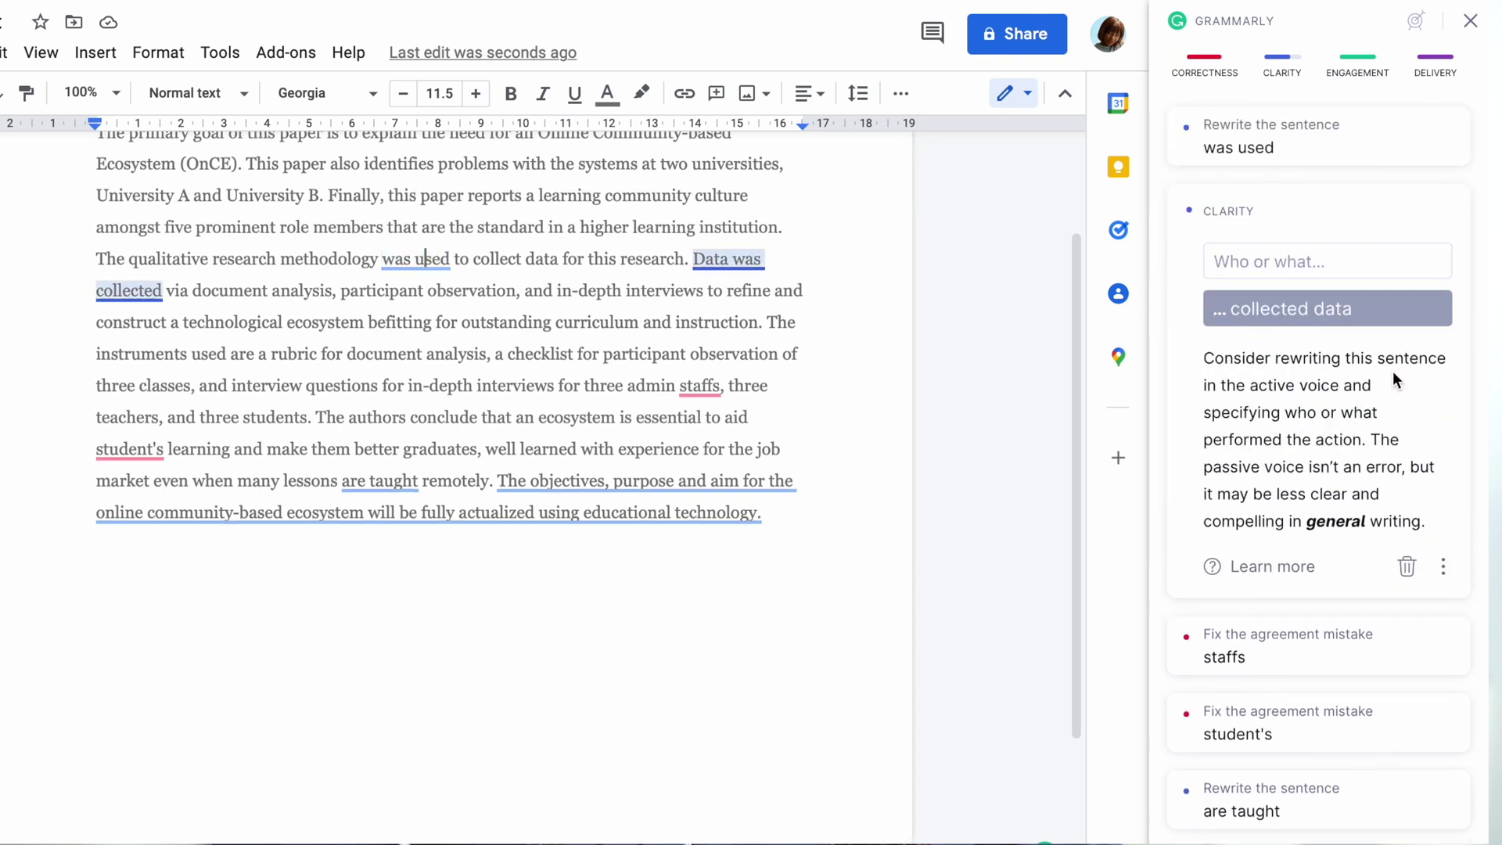
scroll(1340, 463, "down", 1)
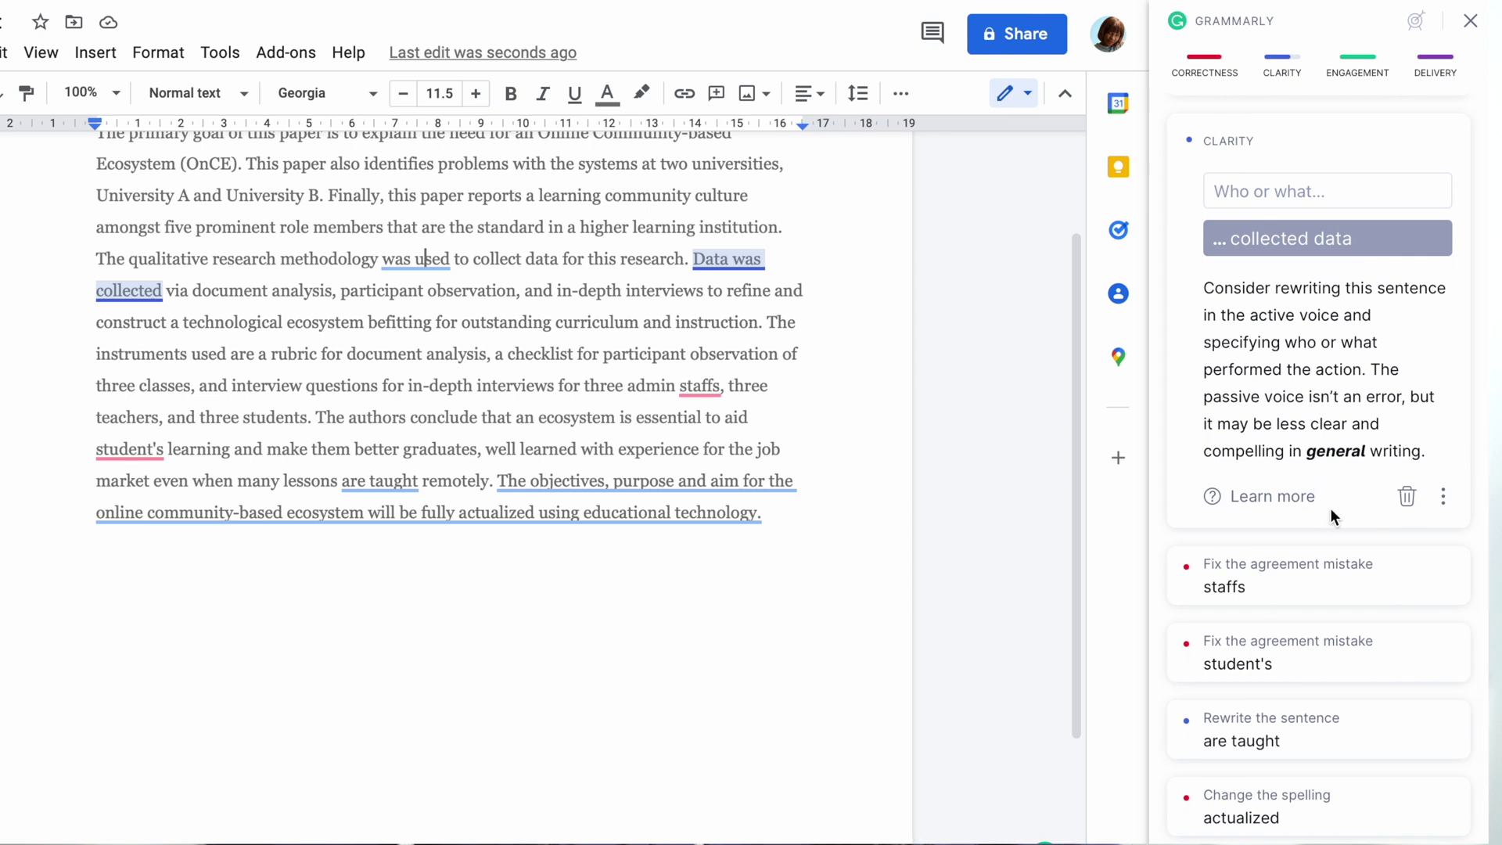
left_click(1273, 591)
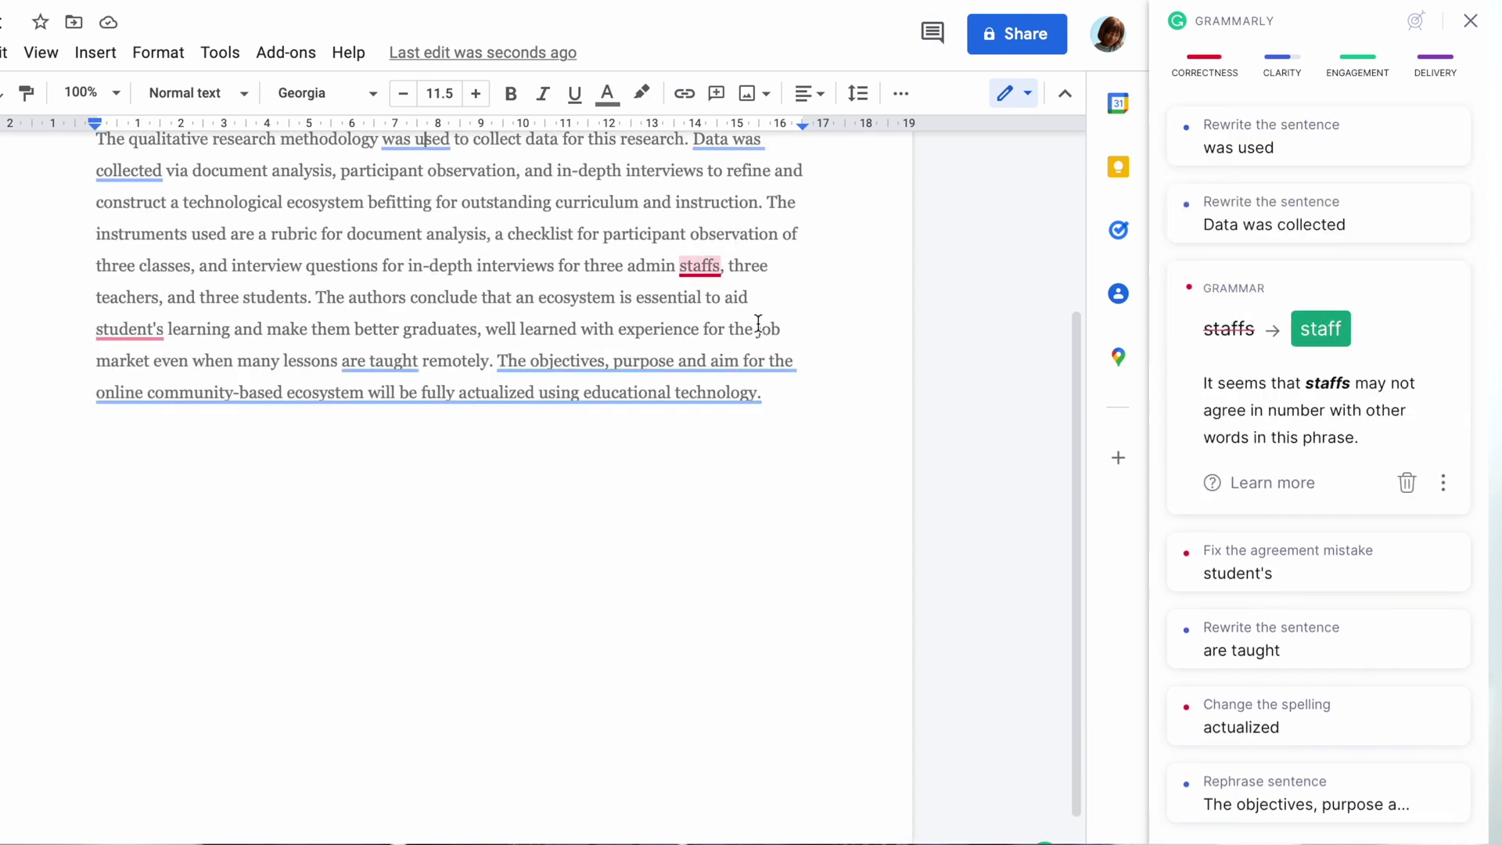
Step: Accept fixes: 'staffs' to 'staff', 'student's' to 'students'', 'actualized' to 'actualised'
left_click(1343, 327)
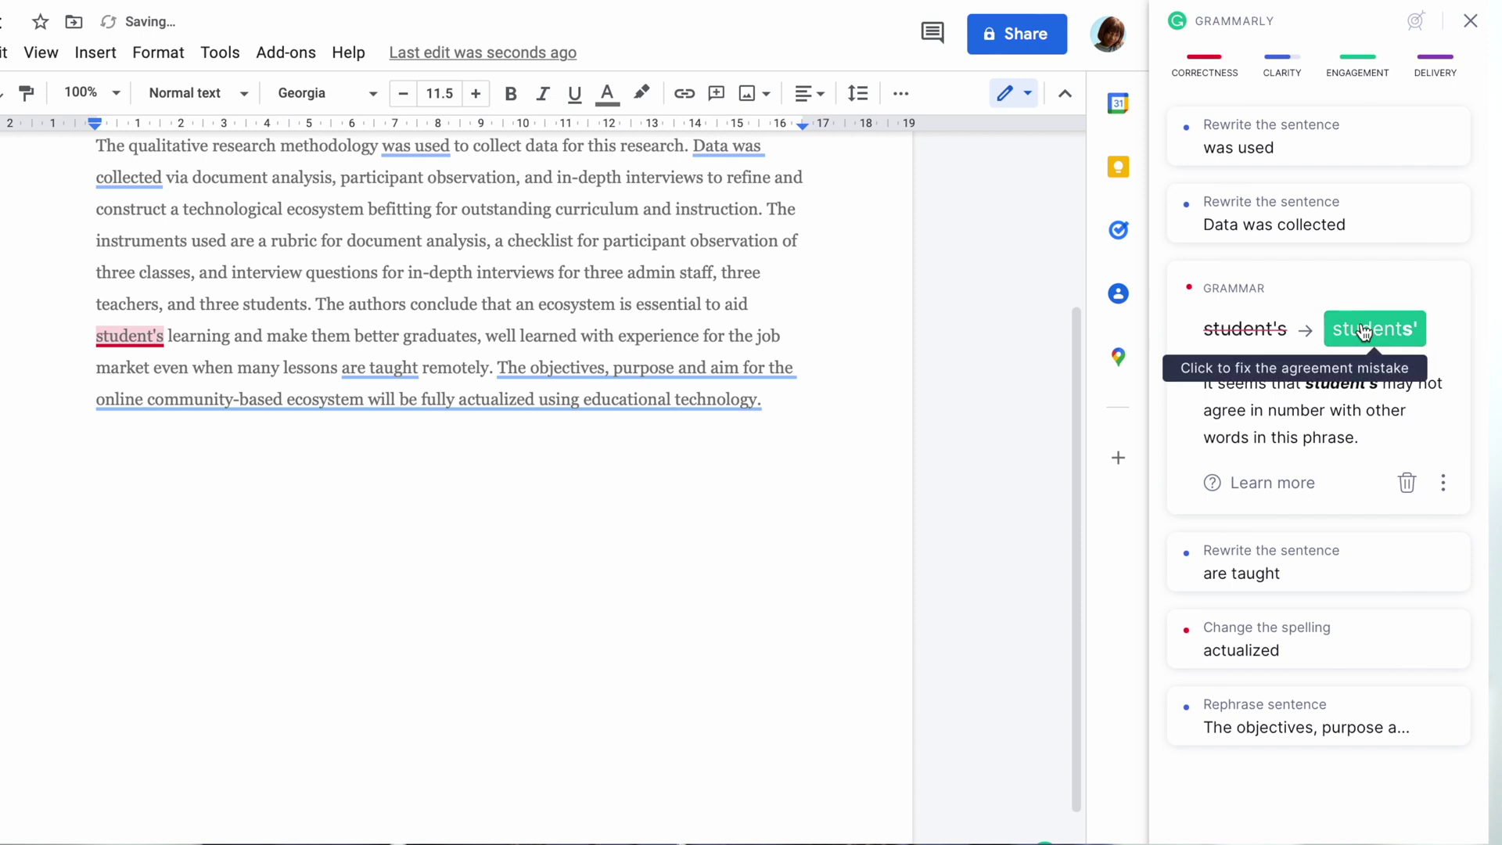
left_click(1333, 328)
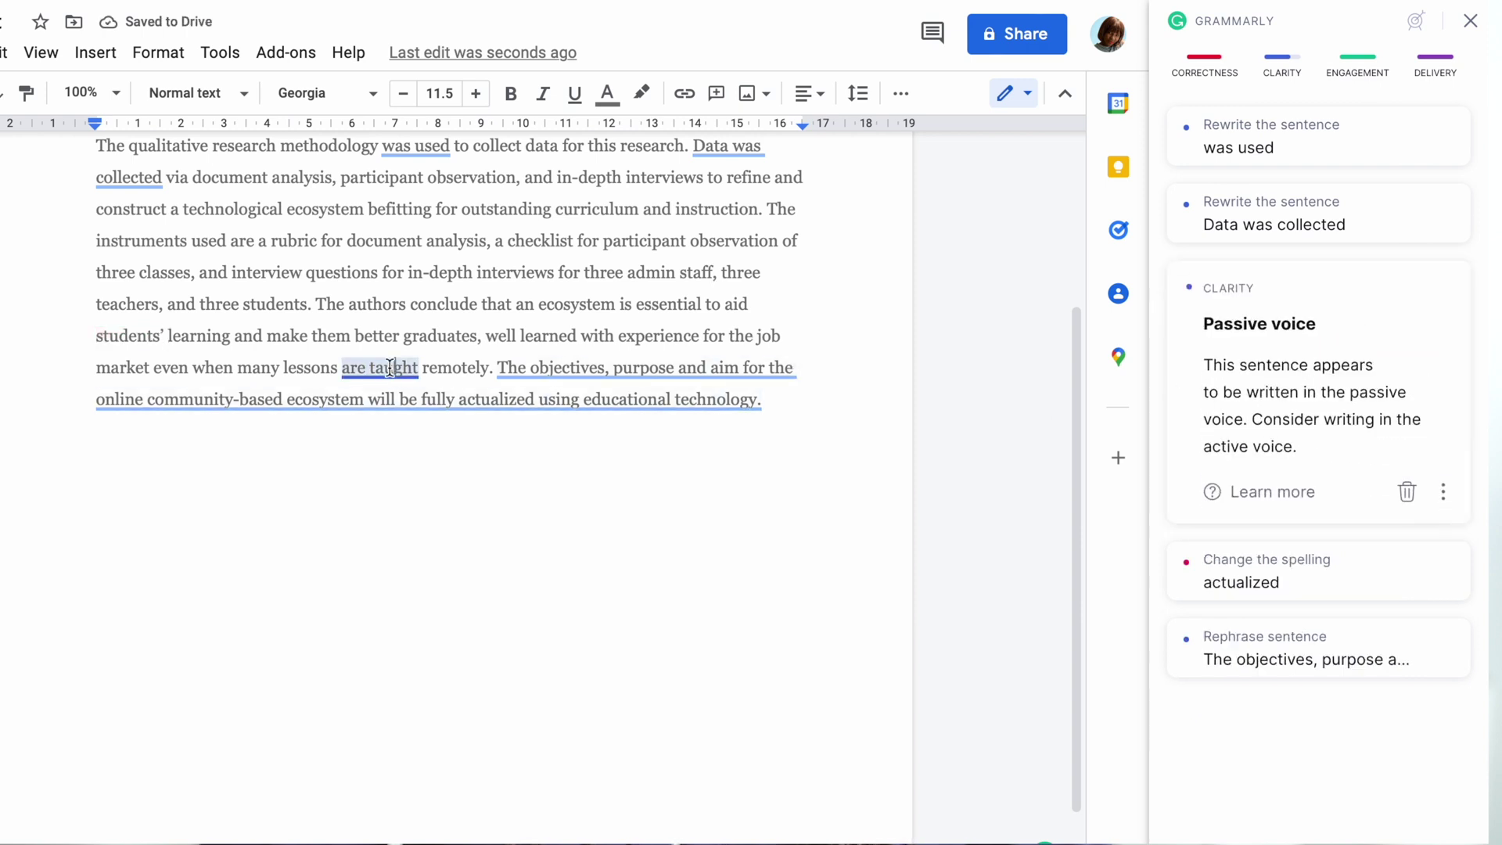
left_click(1244, 585)
left_click(1268, 446)
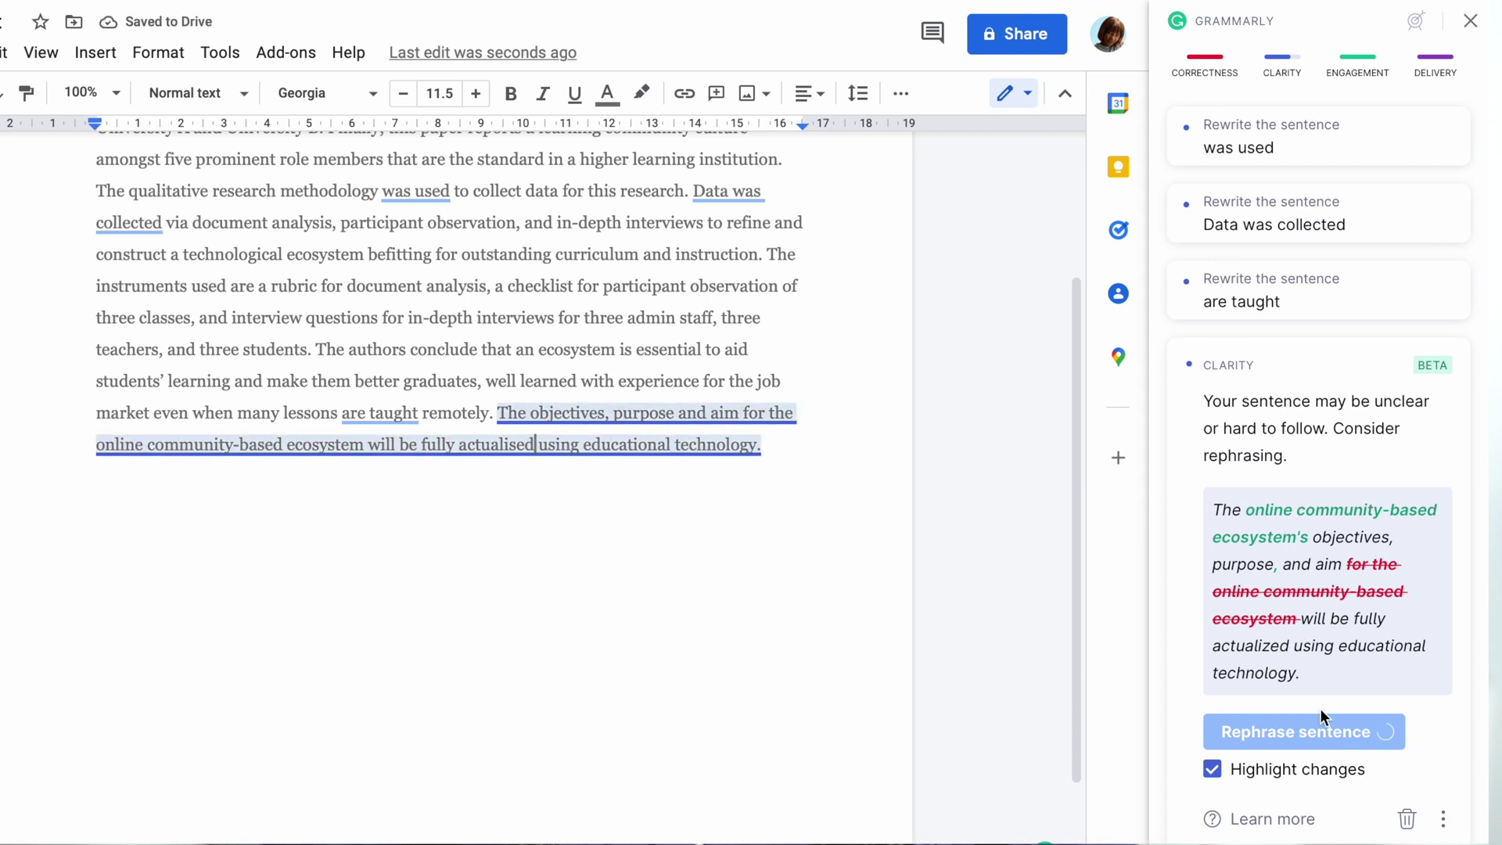
Step: Apply the rephrased final sentence and bring up the passive-voice advice for 'Data was collected'
left_click(1307, 736)
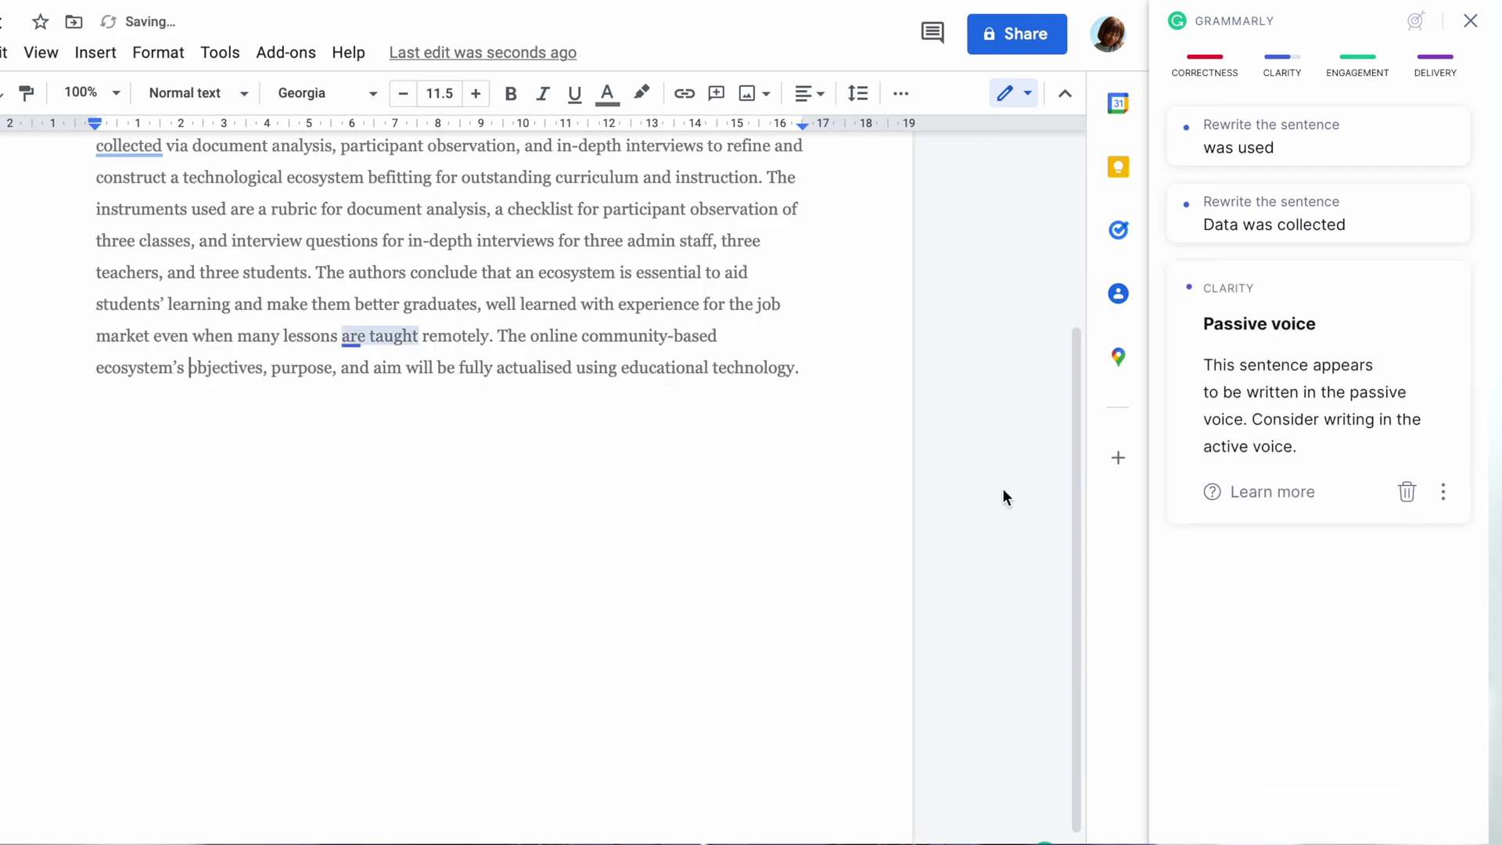
scroll(380, 329, "up", 2)
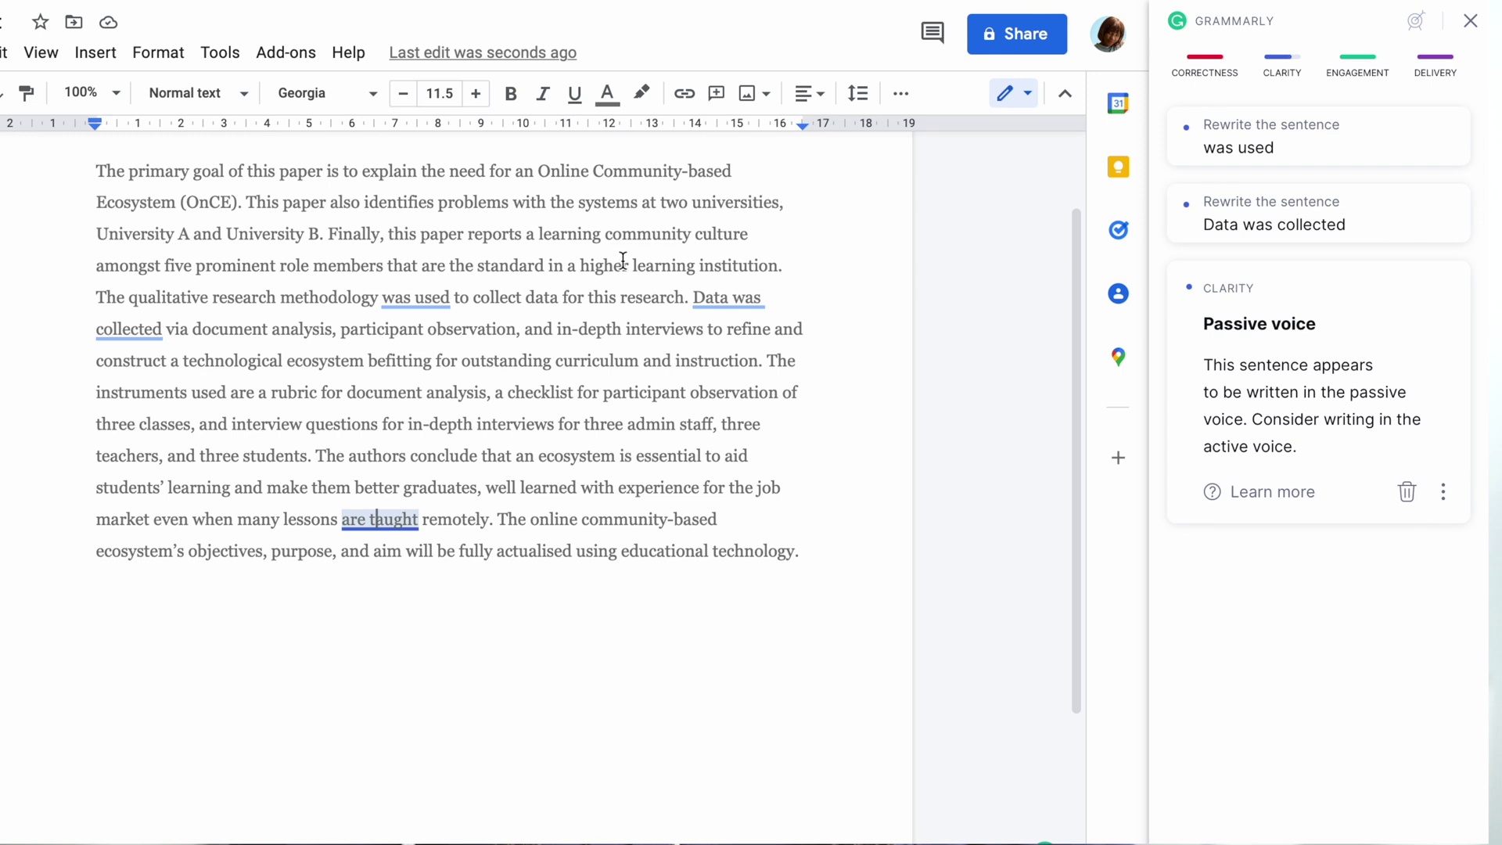
left_click(743, 298)
left_click(1324, 262)
Step: Insert 'The authors' before 'Data was collected' and delete 'Data was'
left_click(693, 297)
type("The ")
type("authors")
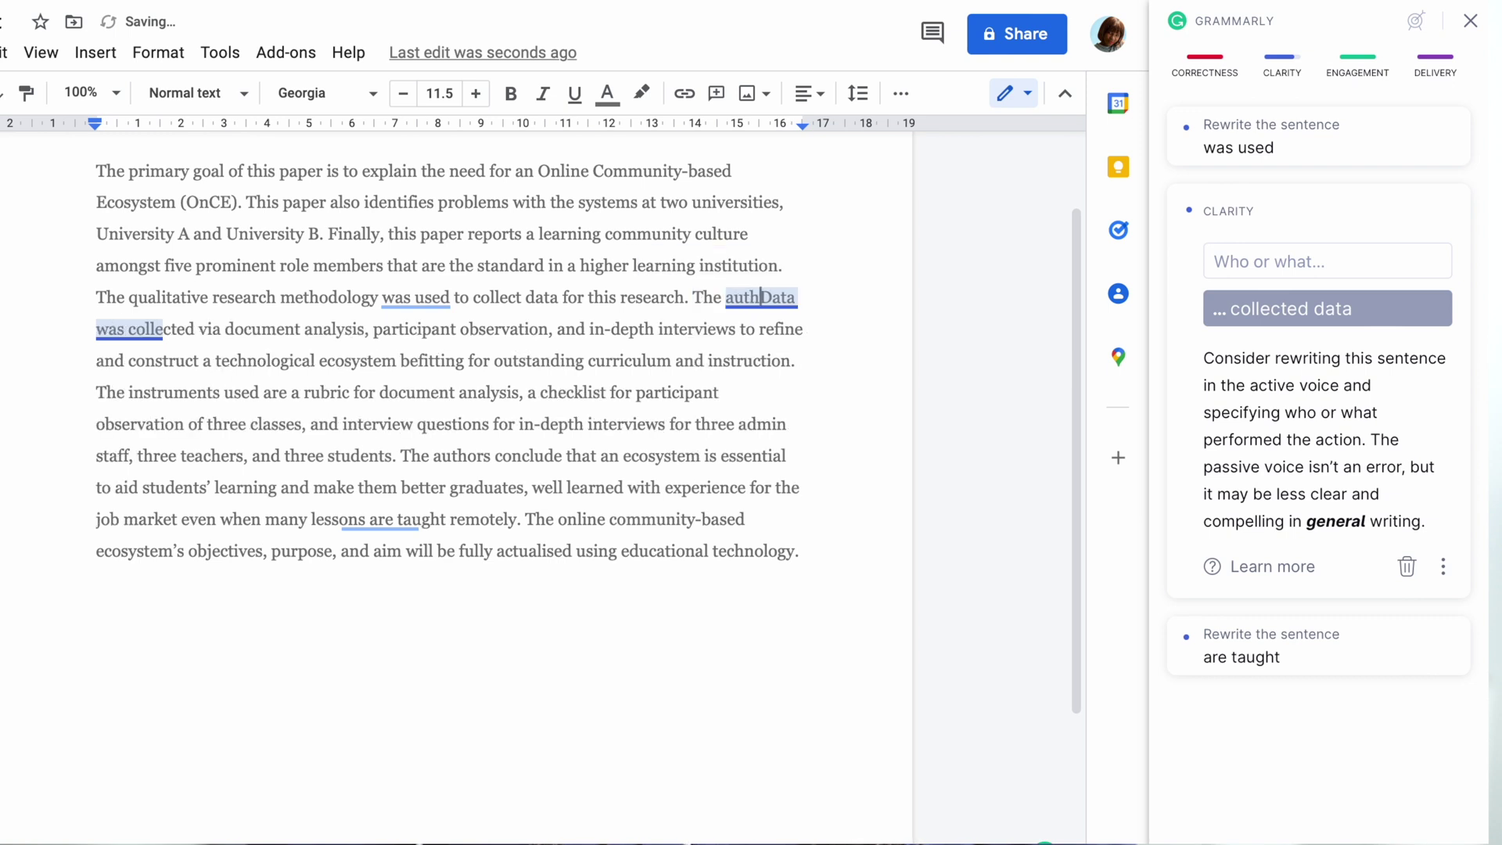
left_click(168, 332)
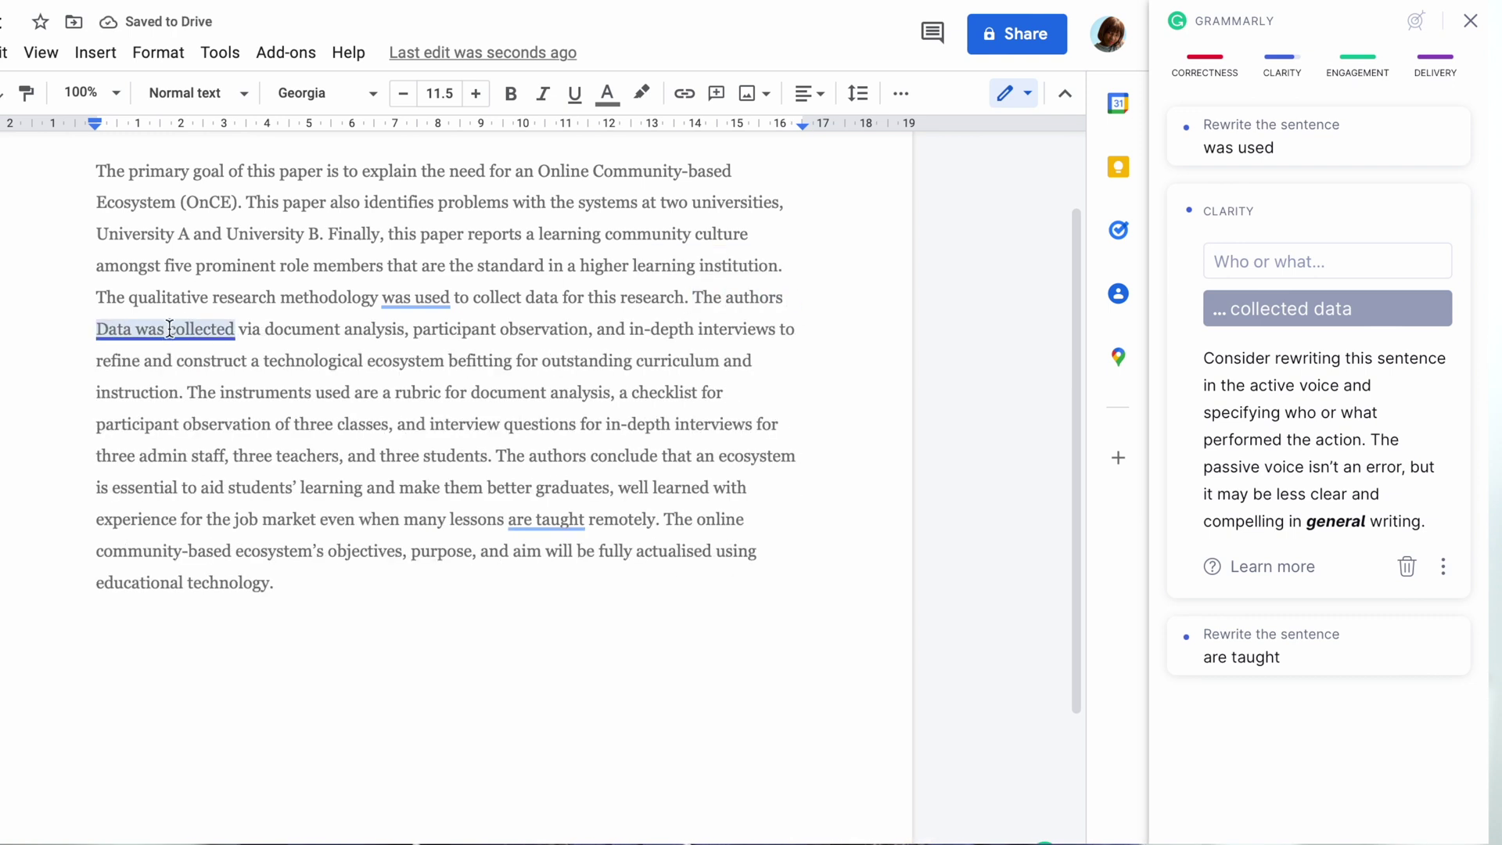
key("BackSpace")
key("BackSpace")
key("BackSpace")
key("BackSpace")
key("BackSpace")
key("BackSpace")
key("BackSpace")
key("BackSpace")
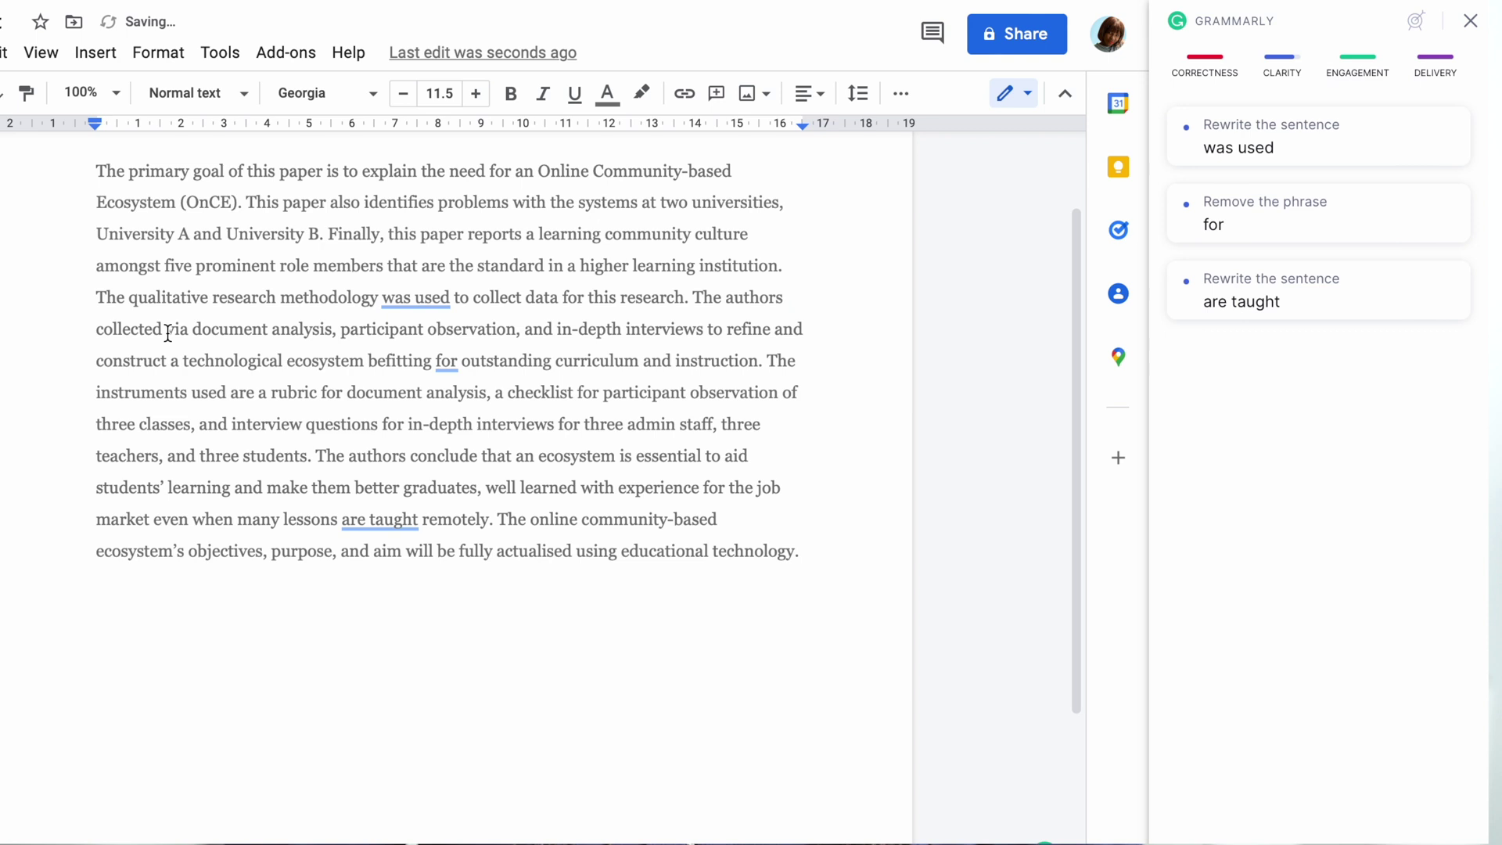
Step: Add 'data' after 'collected', then check synonyms for 'taught', 'remotely' and 'many'
type("data")
left_click(1274, 291)
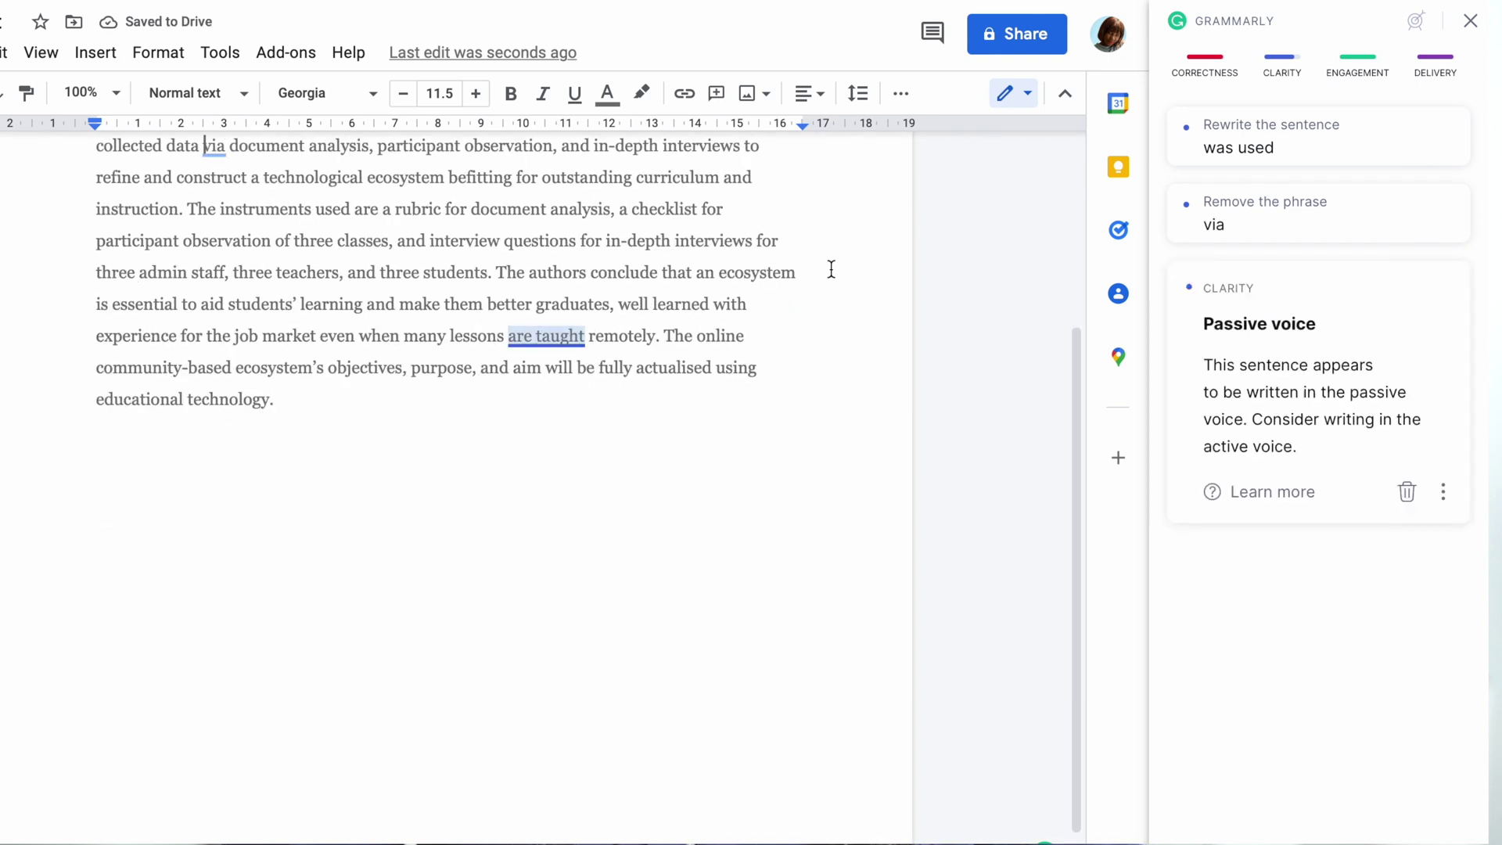
double_click(558, 339)
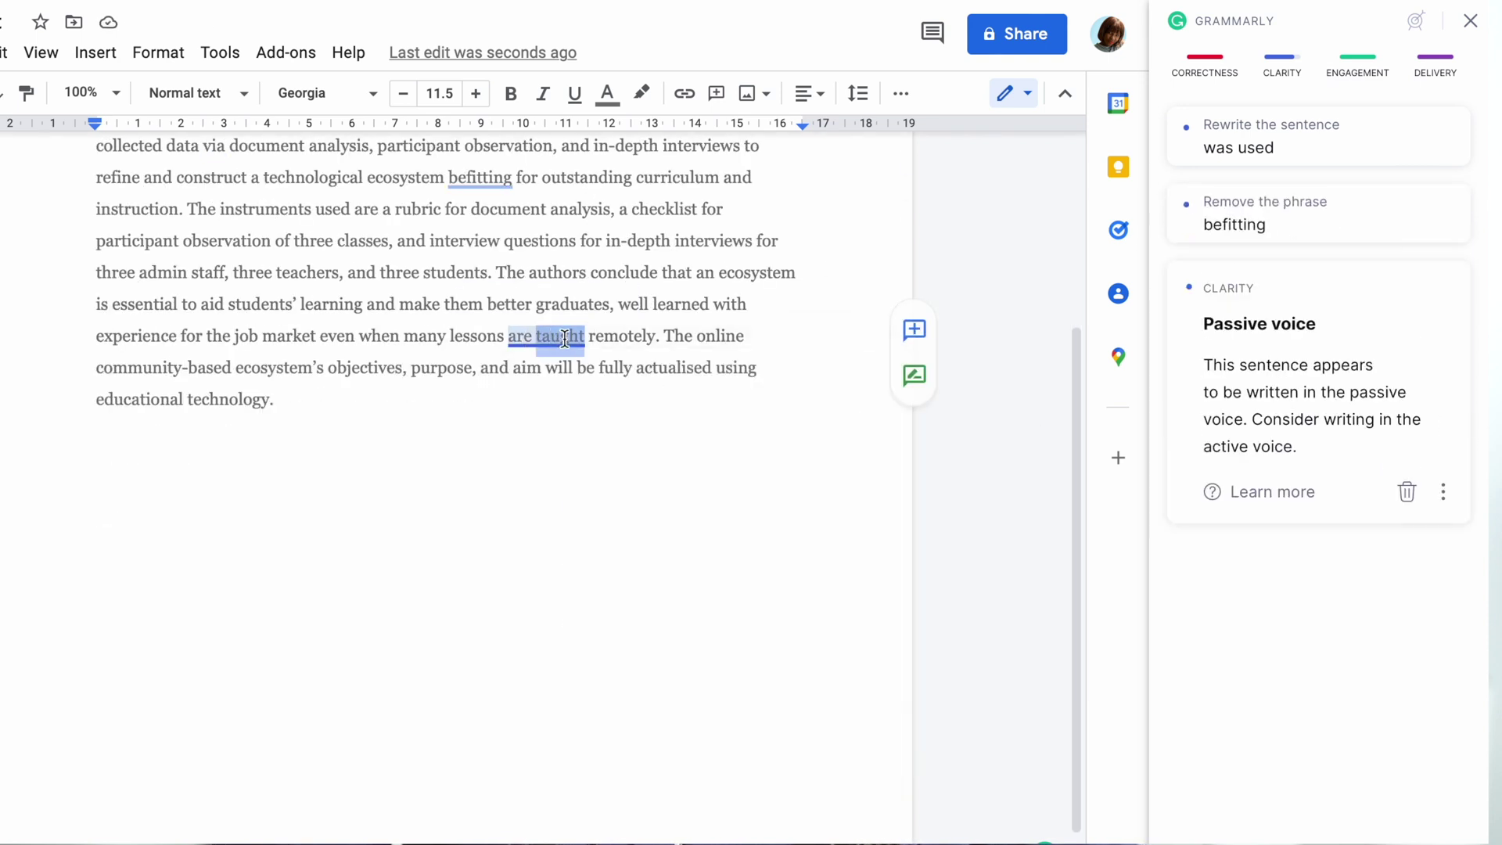
double_click(611, 338)
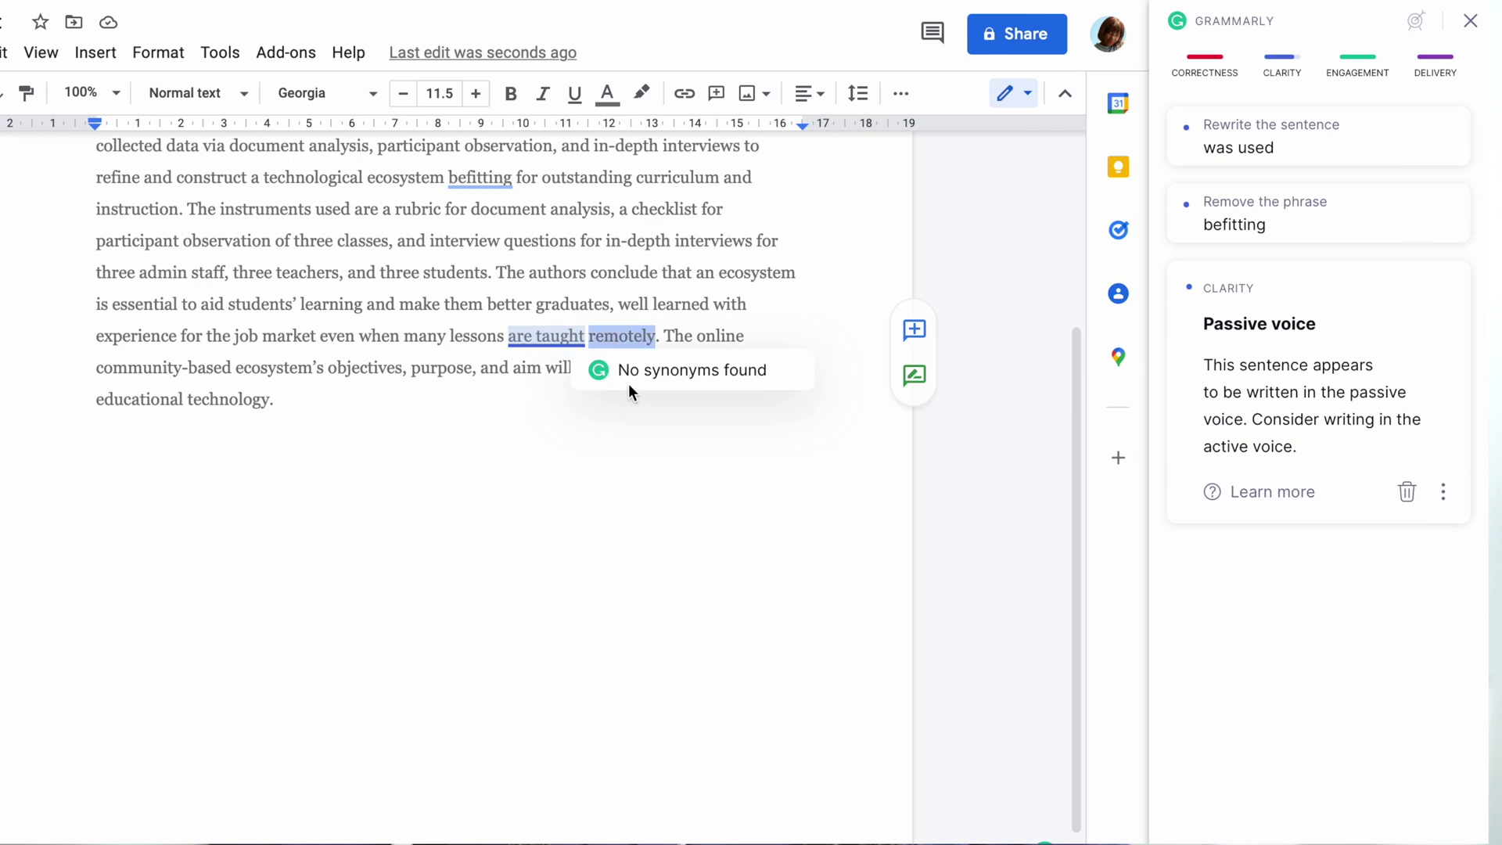
double_click(427, 337)
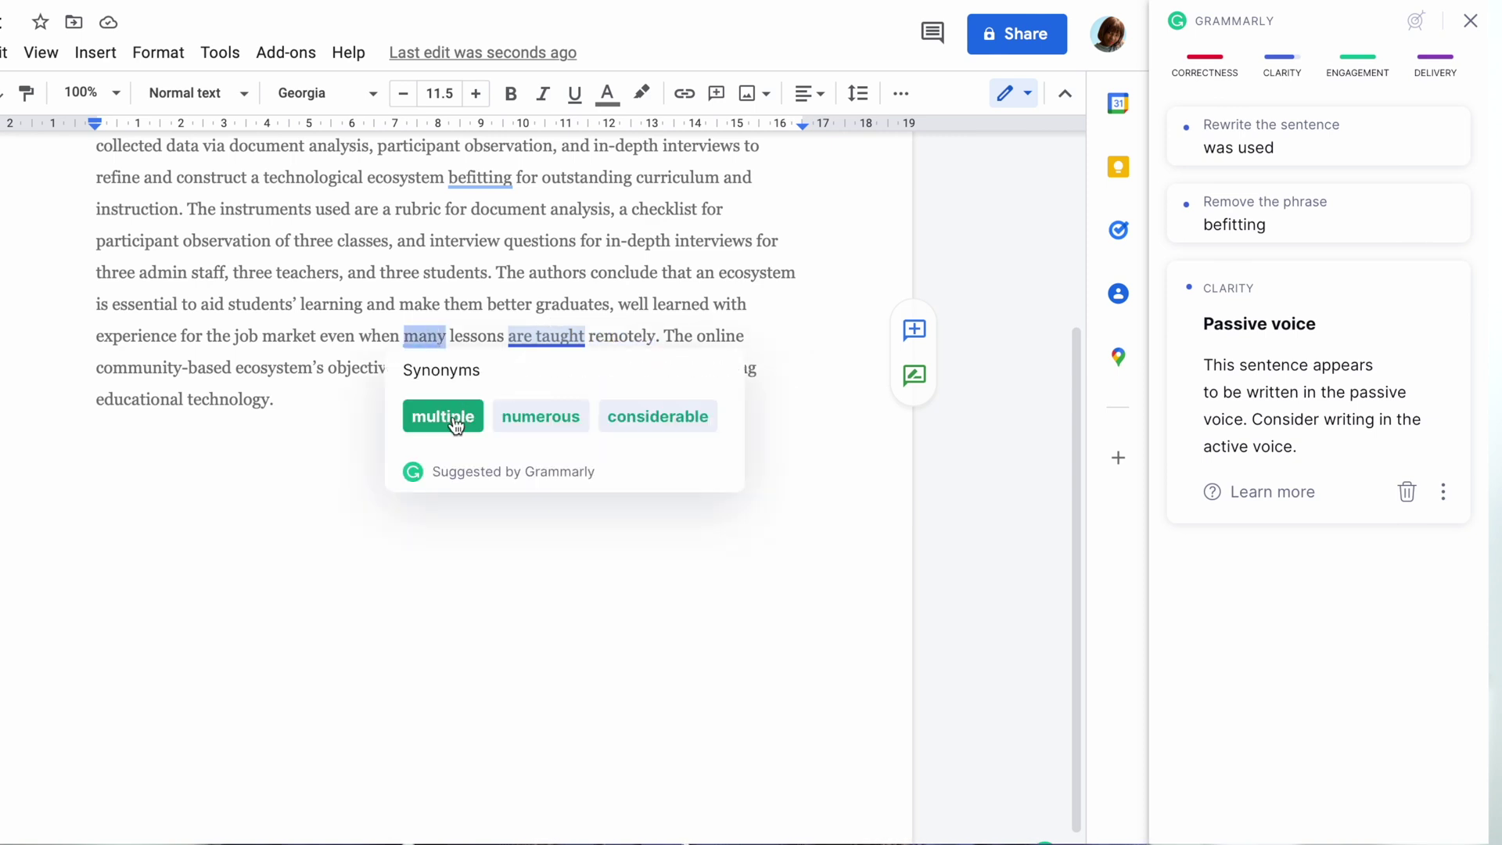
Step: Accept Grammarly's conciseness fix removing 'befitting' from the ecosystem sentence
left_click(494, 176)
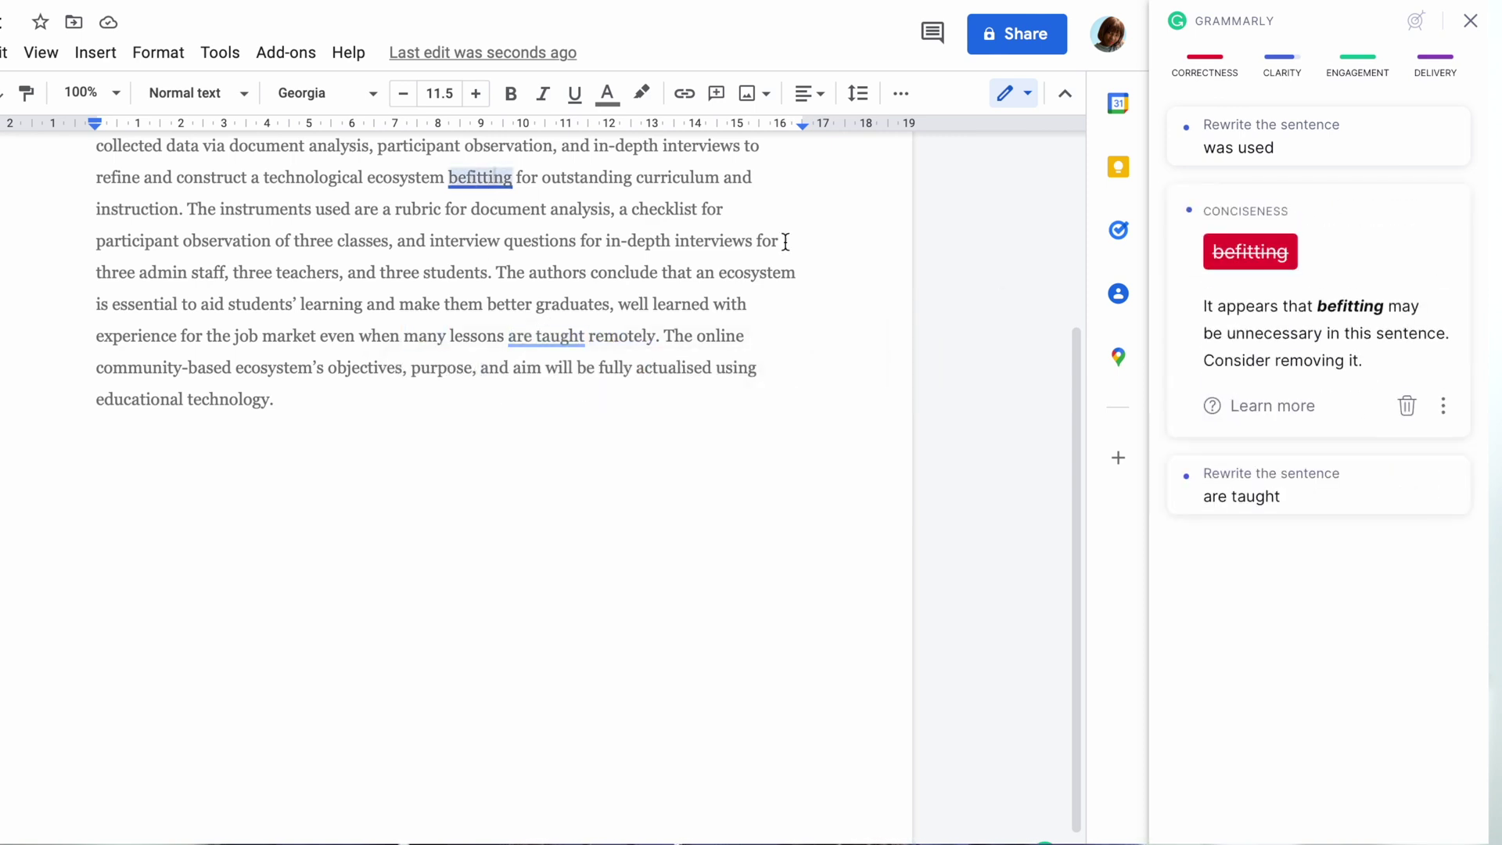
left_click(1236, 267)
scroll(1092, 293, "up", 5)
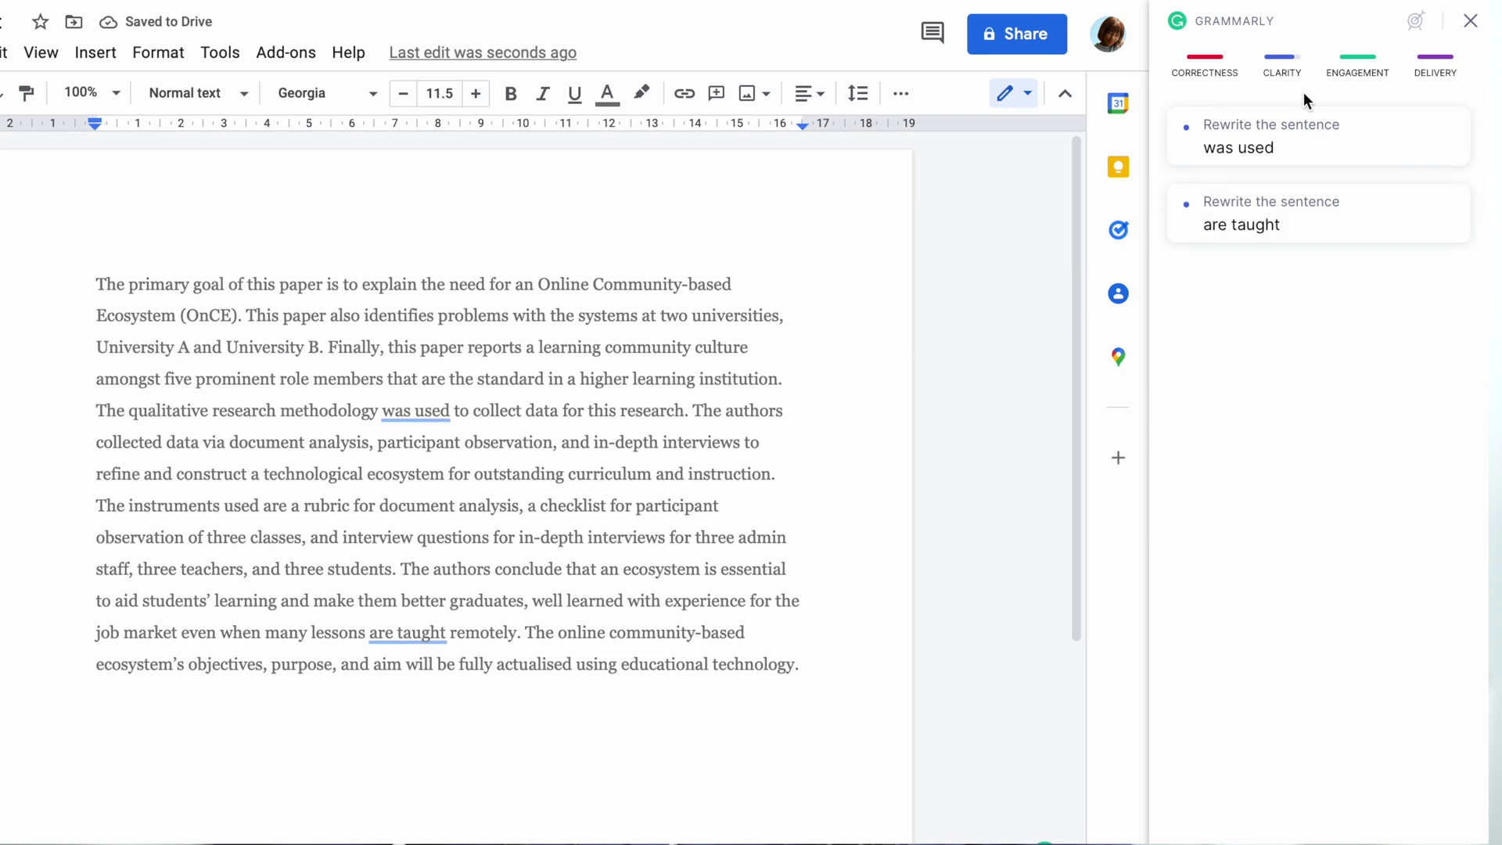
Step: Review the passive-voice advice for 'was used' and check synonyms for 'was' and 'used'
left_click(1300, 141)
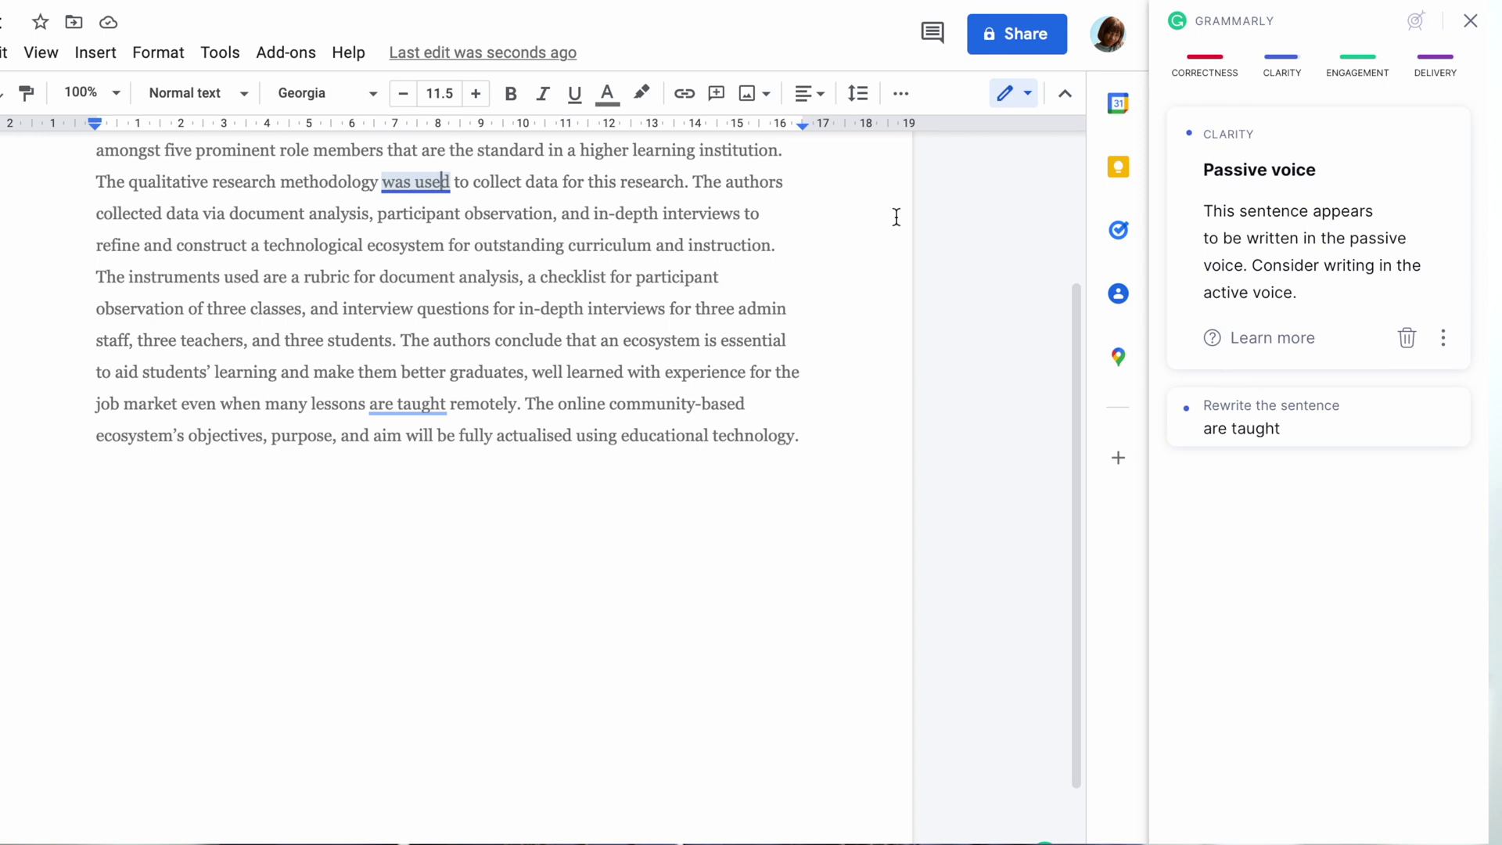
scroll(587, 289, "up", 3)
double_click(411, 383)
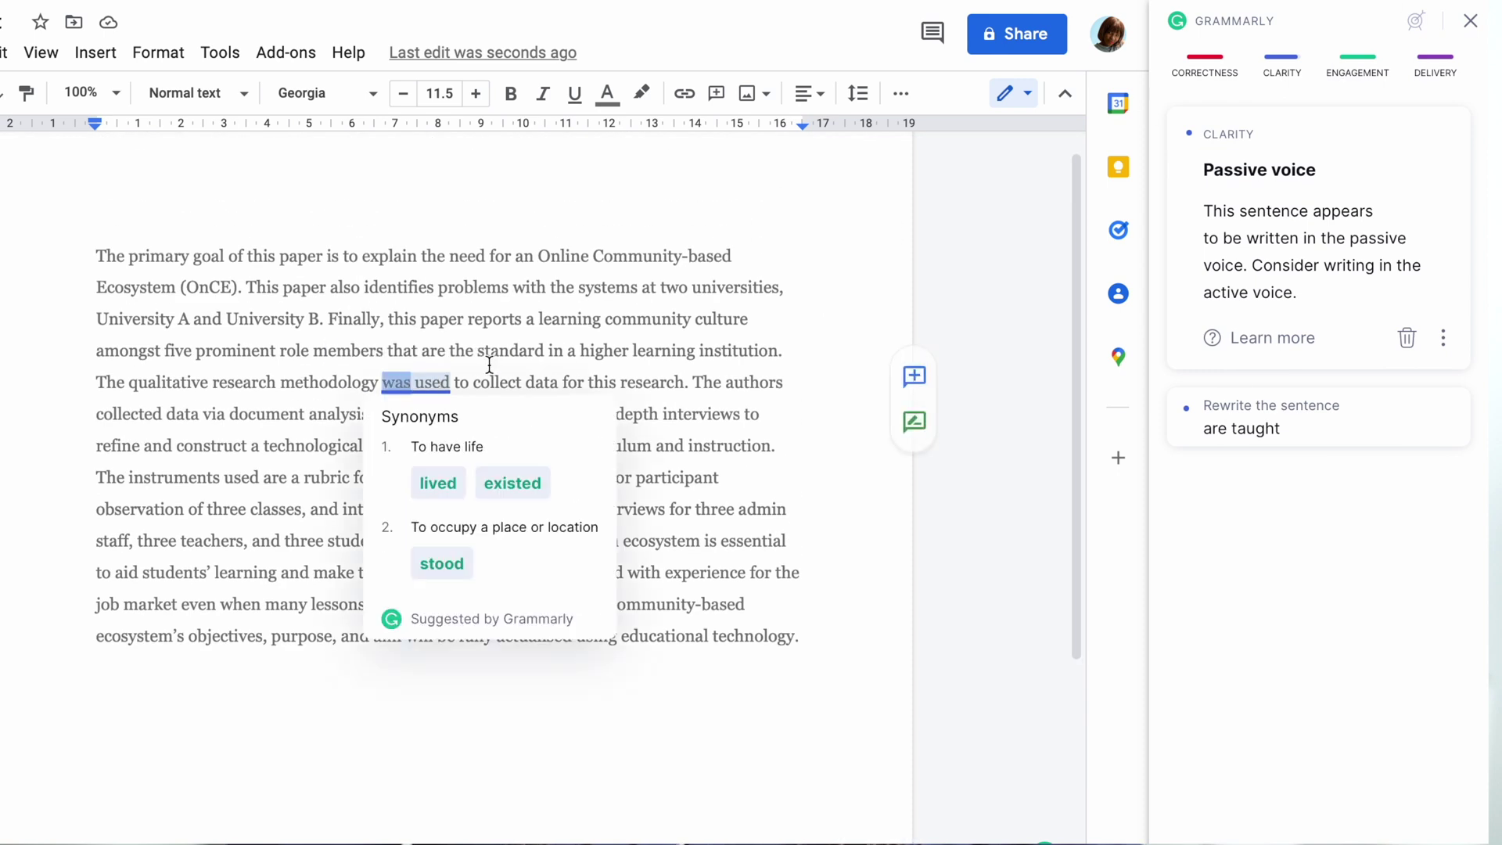
double_click(417, 378)
key("Right")
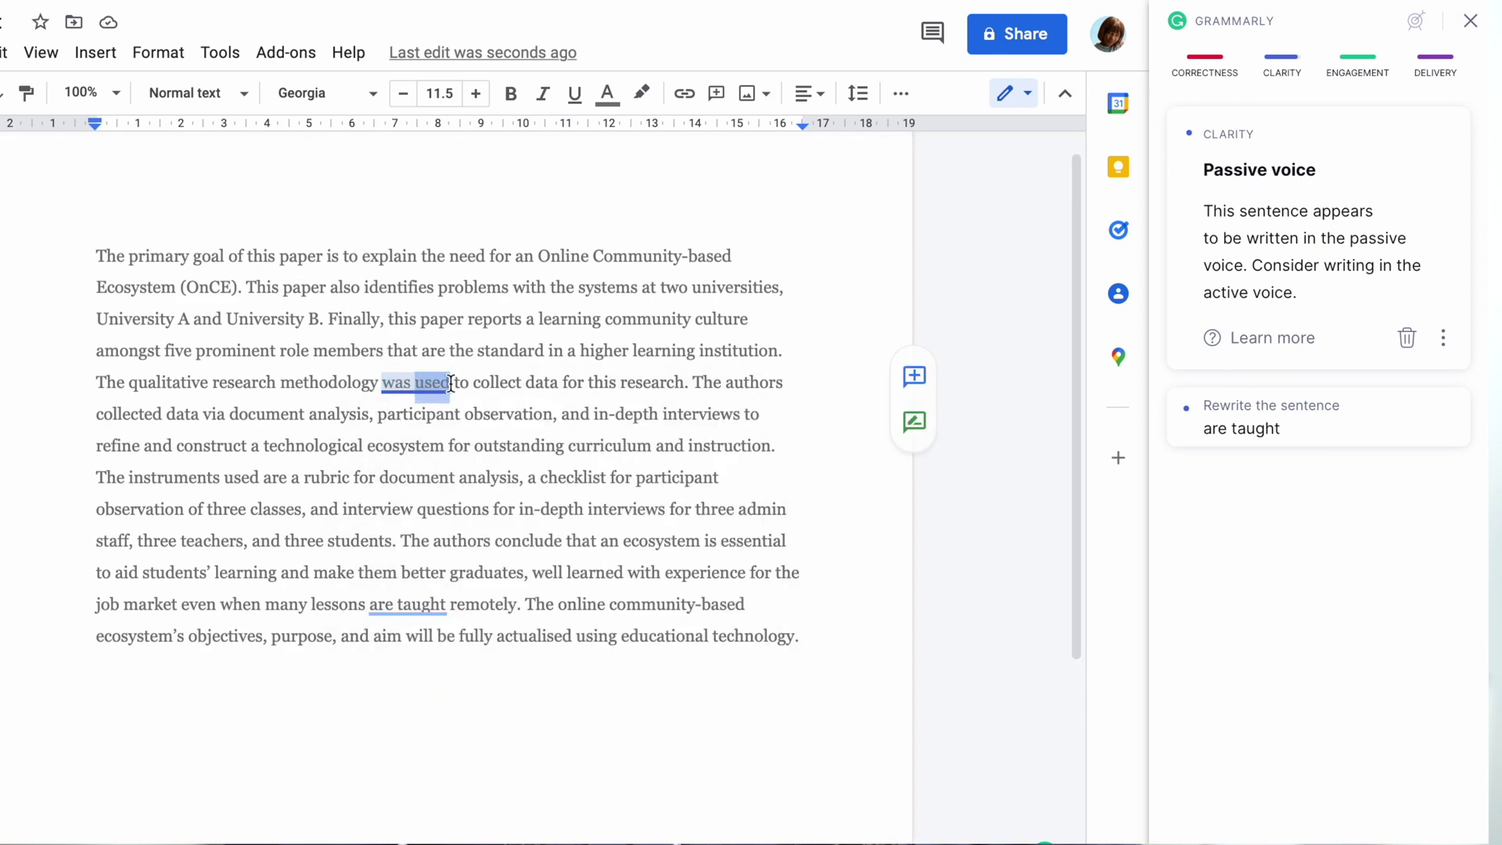
Step: Rewrite the methodology sentence as 'The authors used the qualitative research methodology', deleting 'was used'
left_click(100, 382)
type("The authors used")
key("Delete")
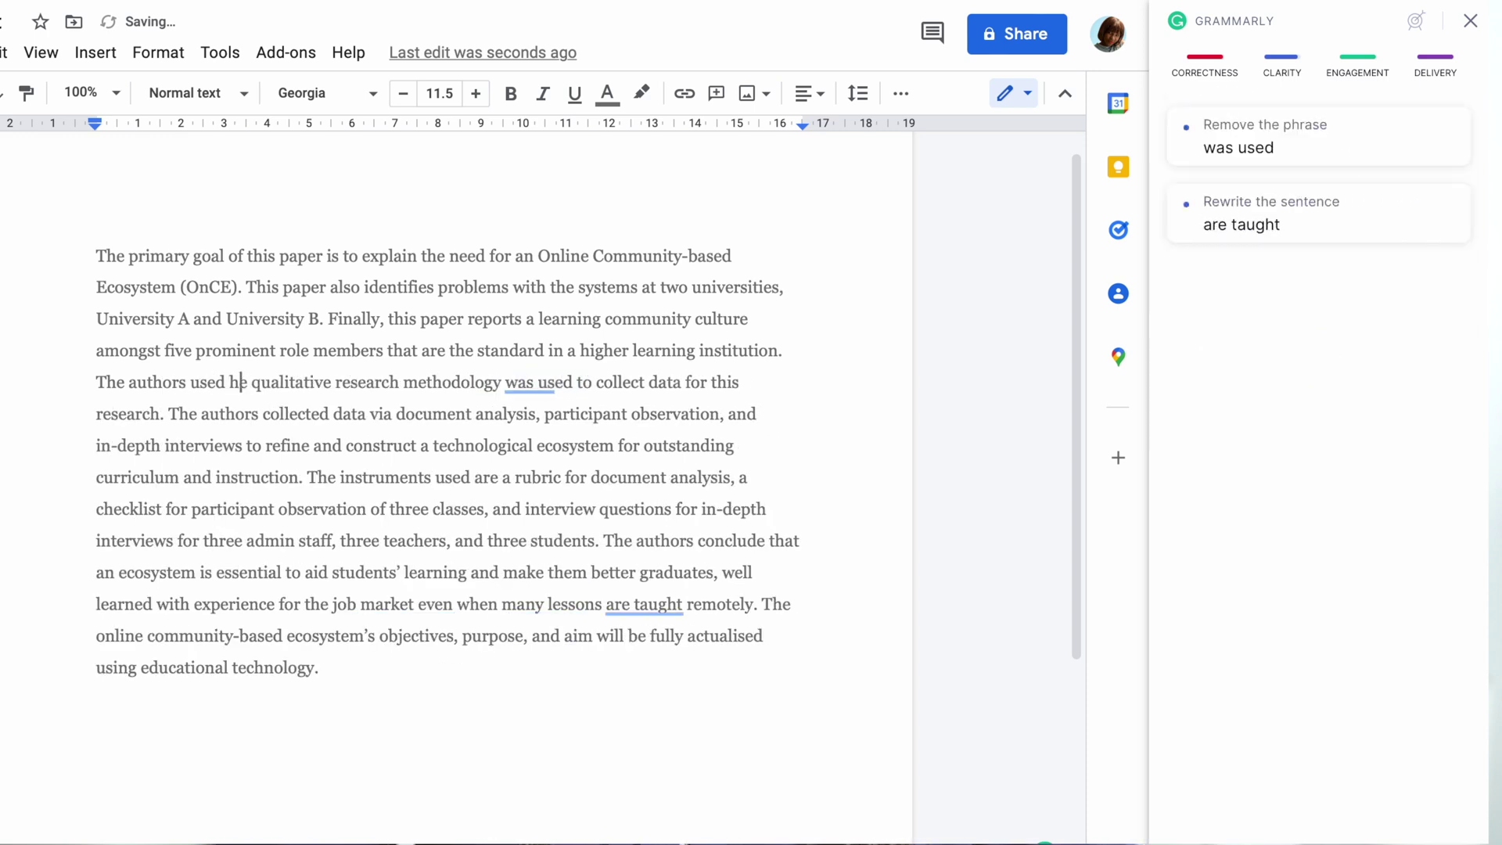
key("Delete")
key("Delete")
key("Delete")
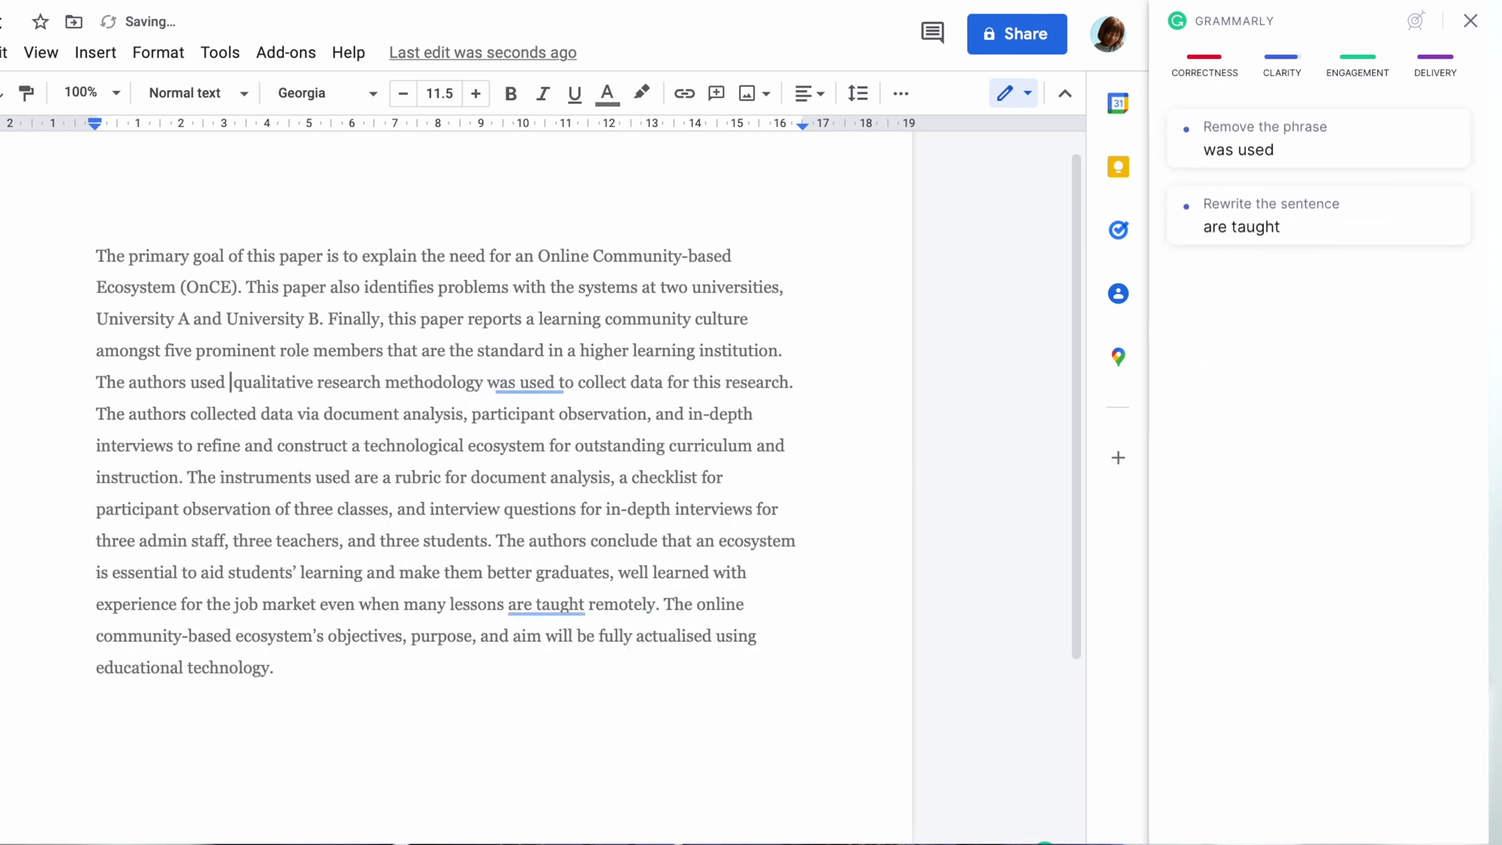
type("the")
left_click(533, 382)
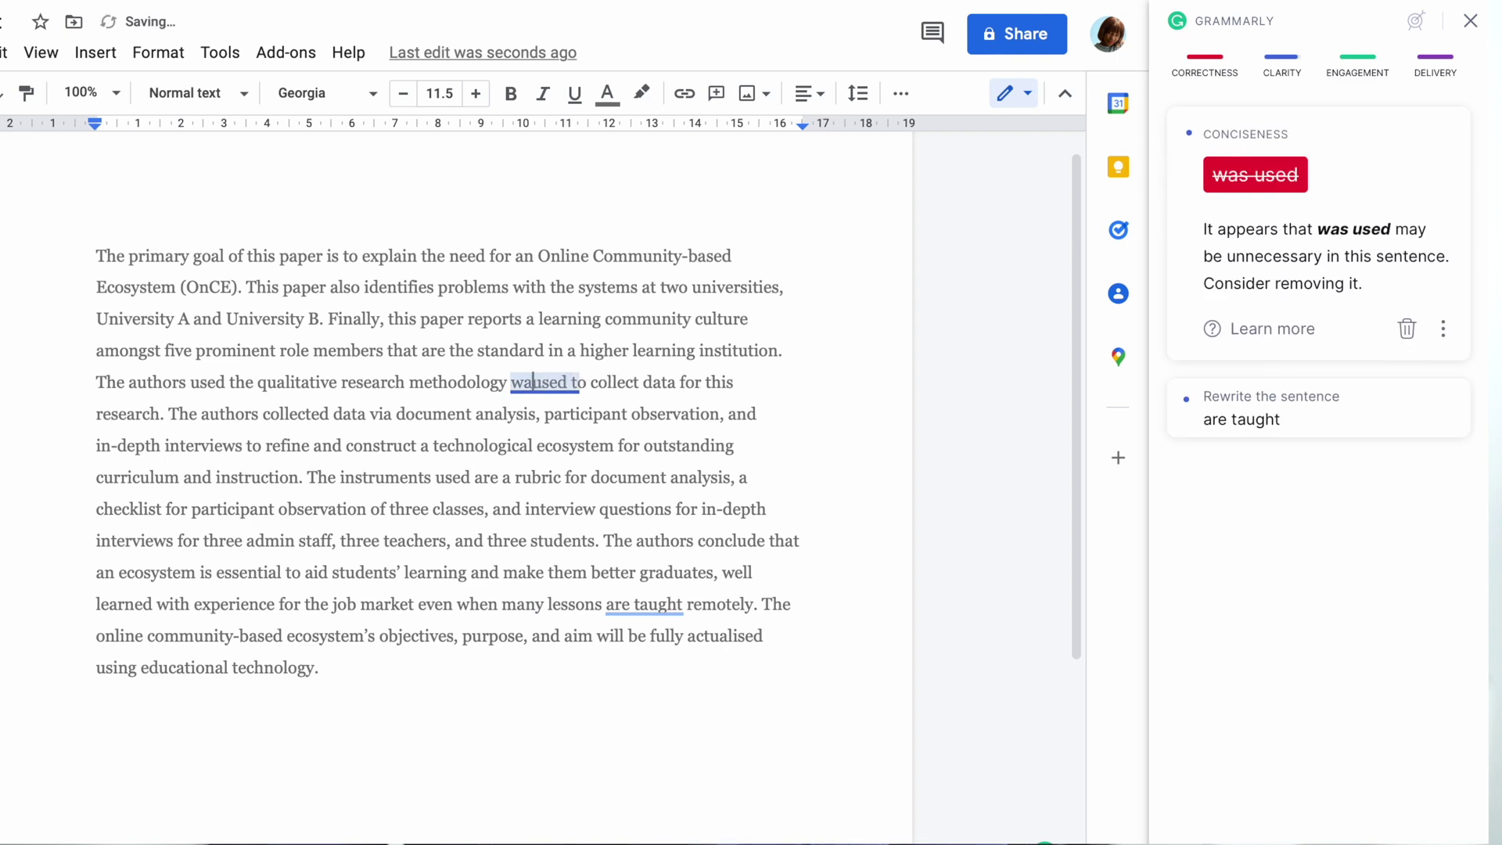
key("Delete")
key("Delete")
key("Delete")
key("Delete")
key("Delete")
key("BackSpace")
key("BackSpace")
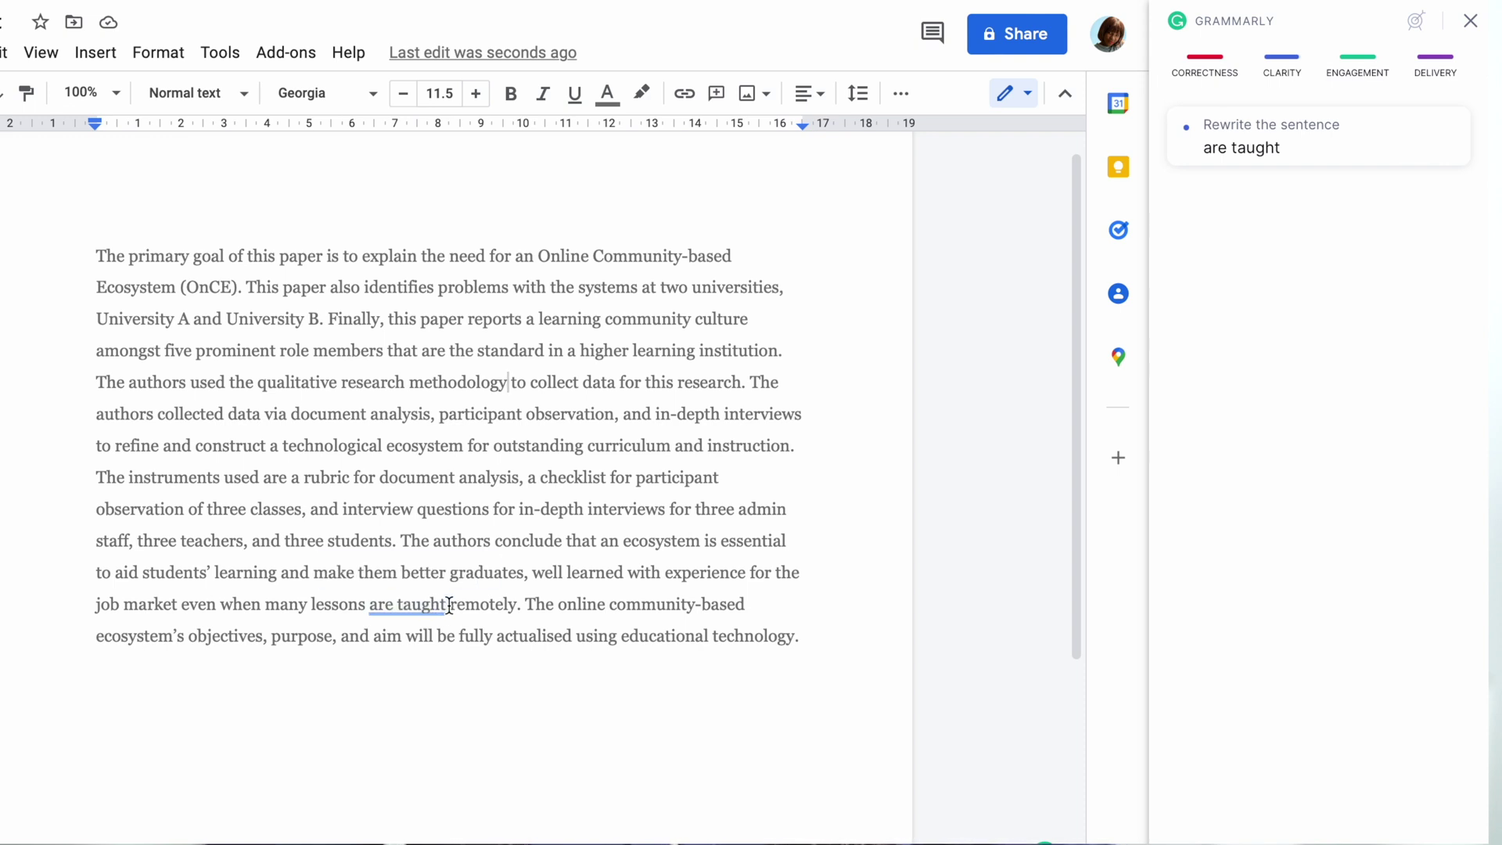
Step: Replace 'are taught' with 'were' and shorten 'remotely' to 'remote'
left_click_drag(450, 605, 365, 603)
type("were")
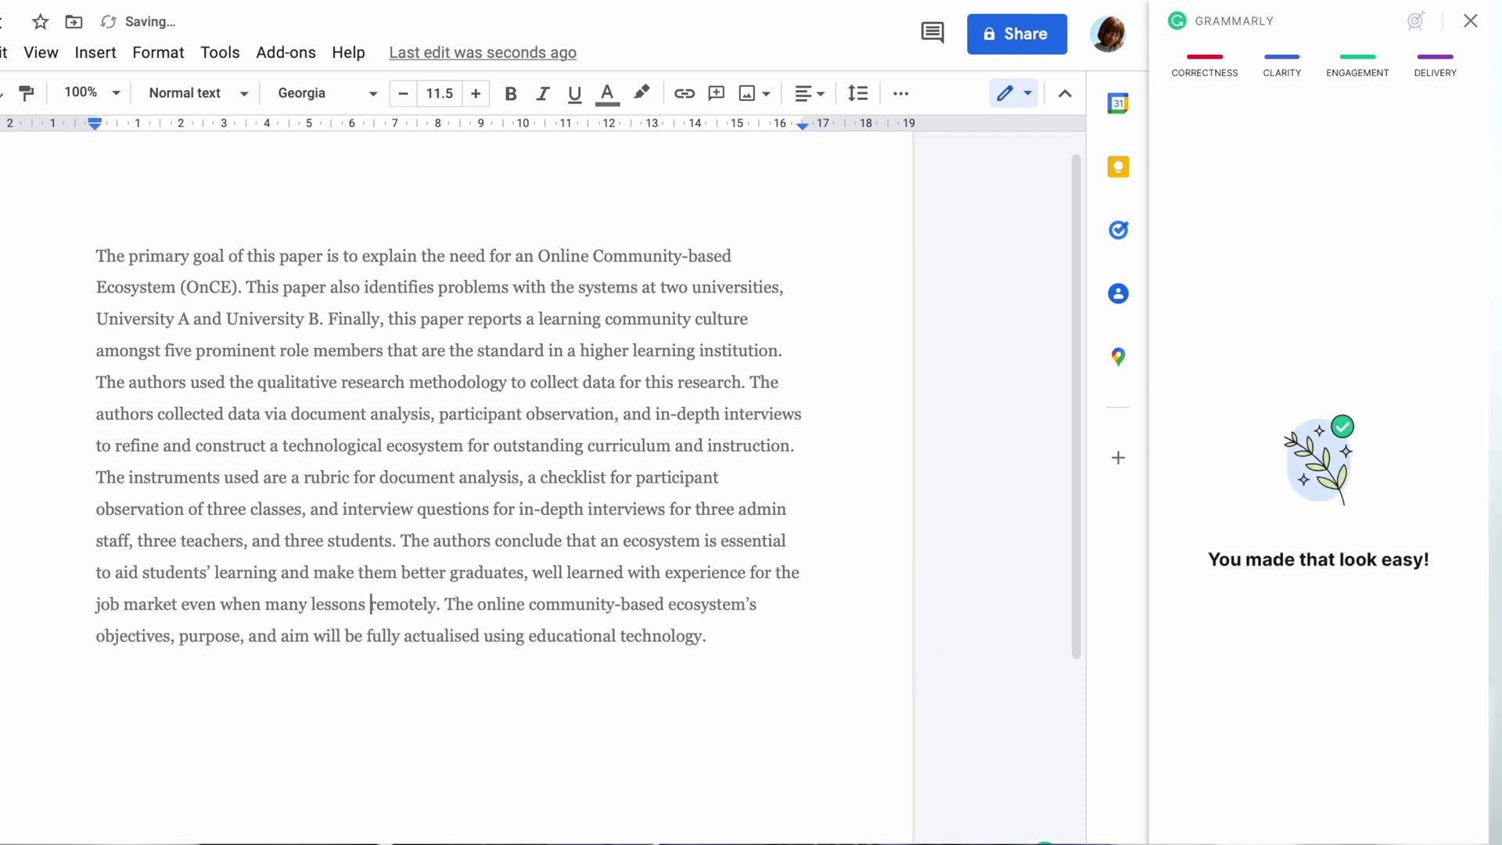
left_click(467, 604)
key("BackSpace")
key("Delete")
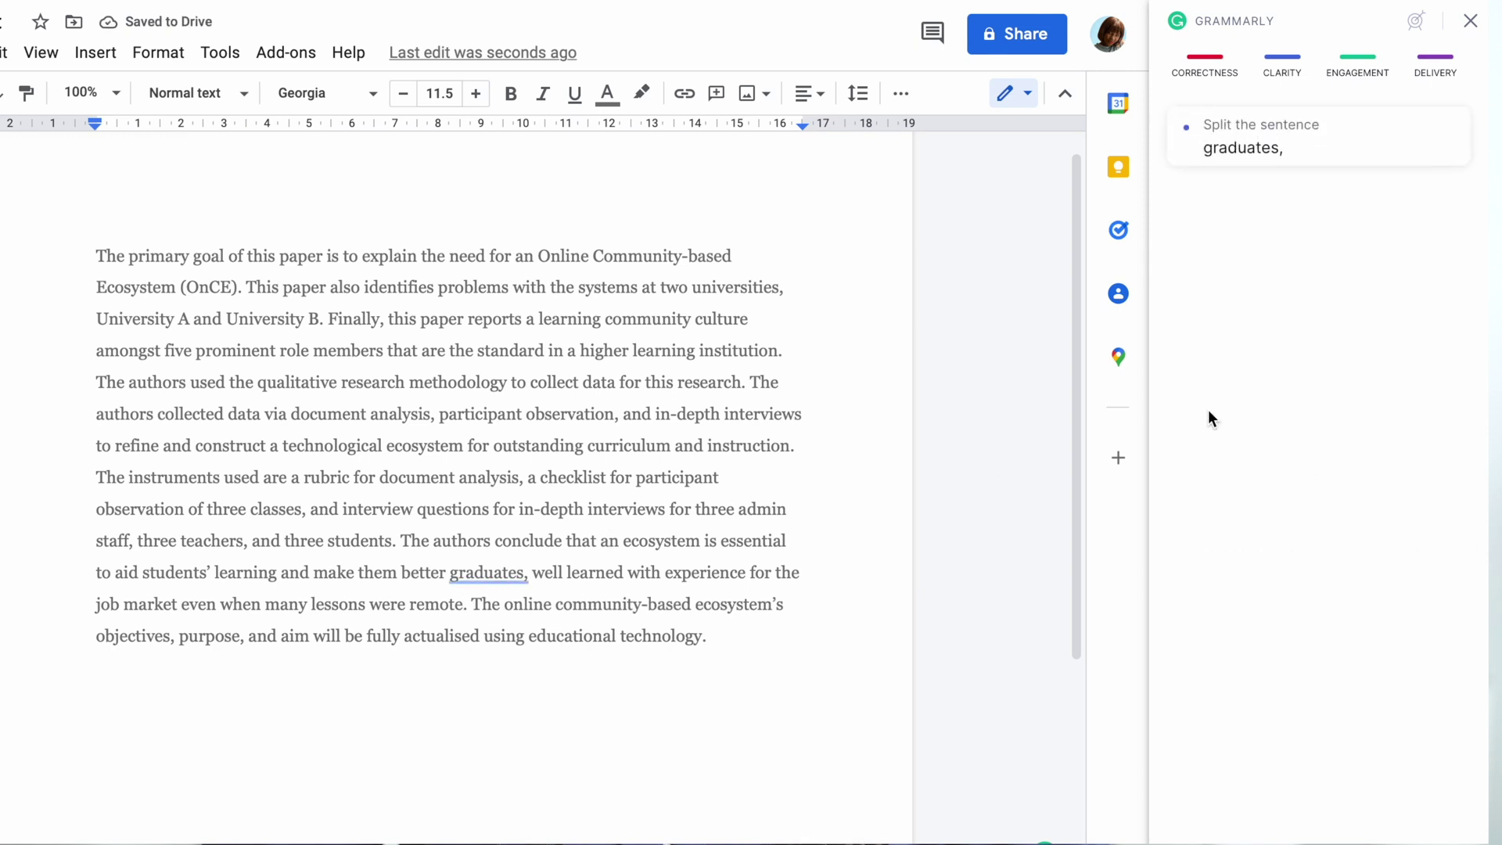
Step: Accept Grammarly's suggestion to split the long sentence after 'graduates'
left_click(1241, 130)
left_click(1259, 213)
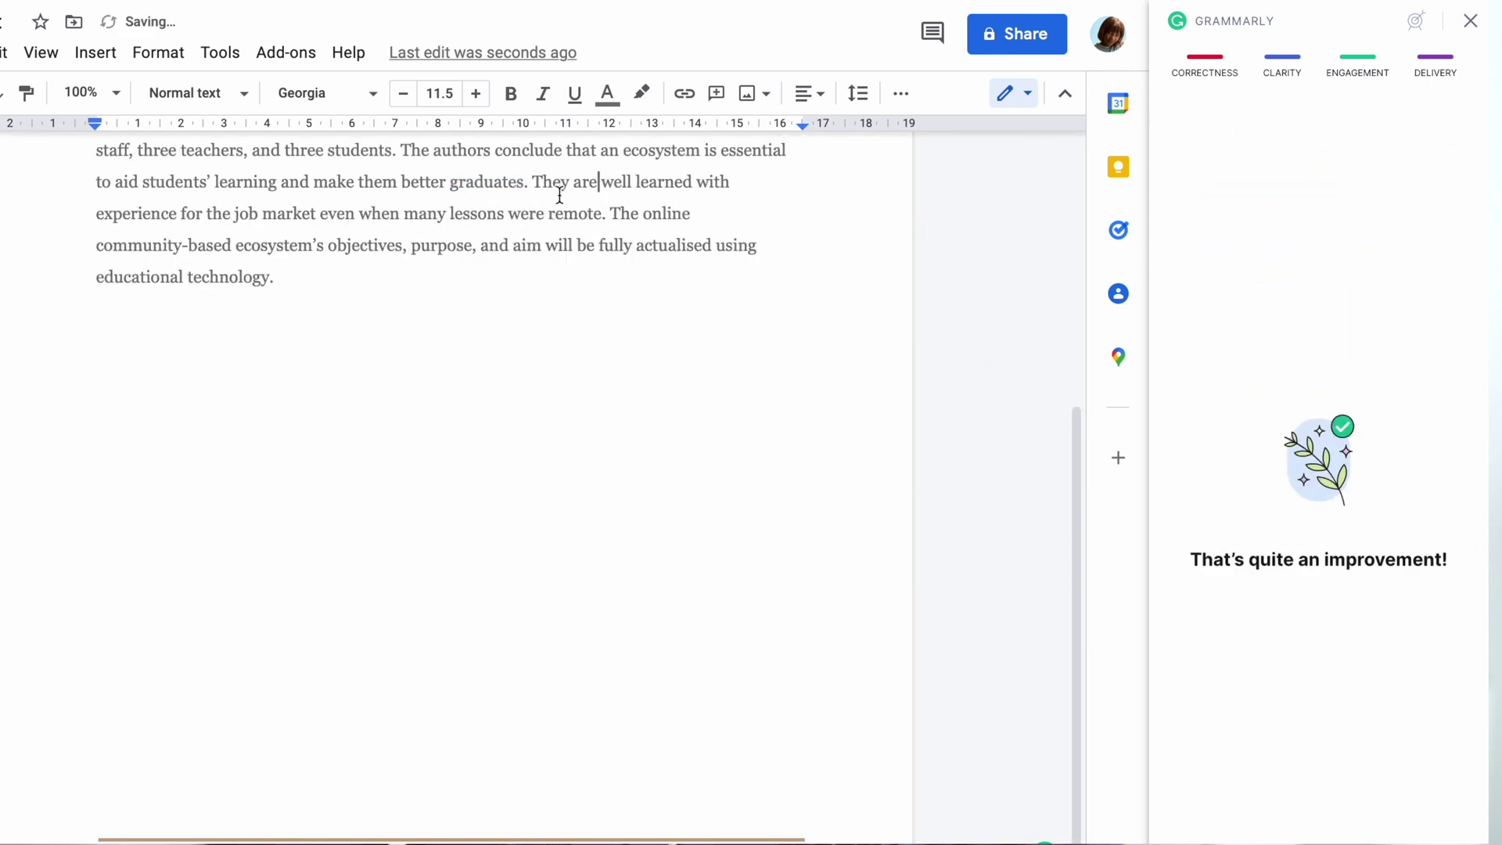
scroll(694, 529, "up", 5)
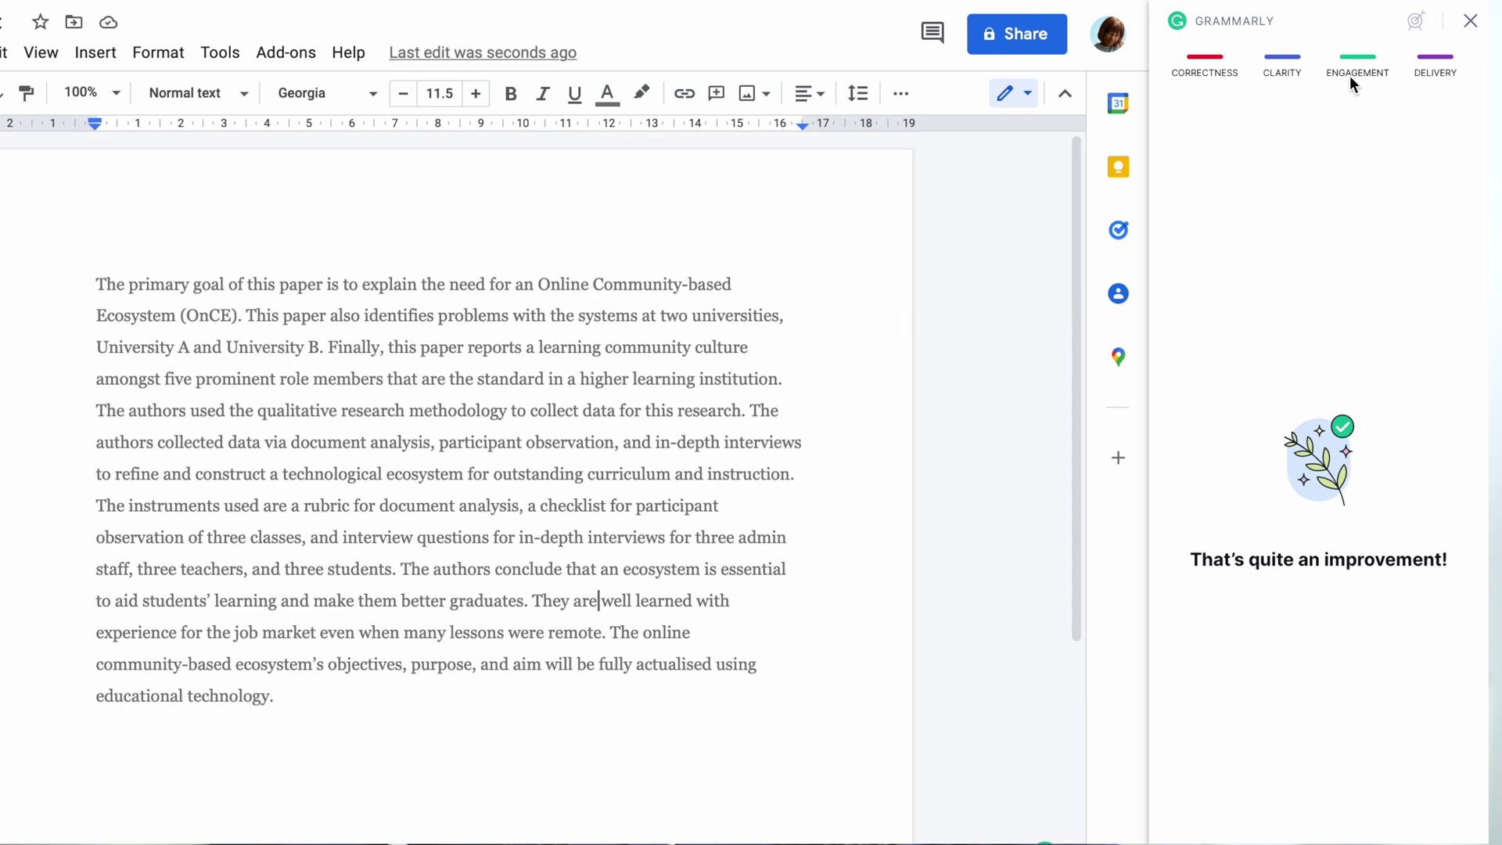
left_click(1415, 22)
Step: Set the Inform intent and Confident, Joyful and Urgent tones in the writing goals
scroll(658, 442, "down", 1)
scroll(651, 450, "up", 1)
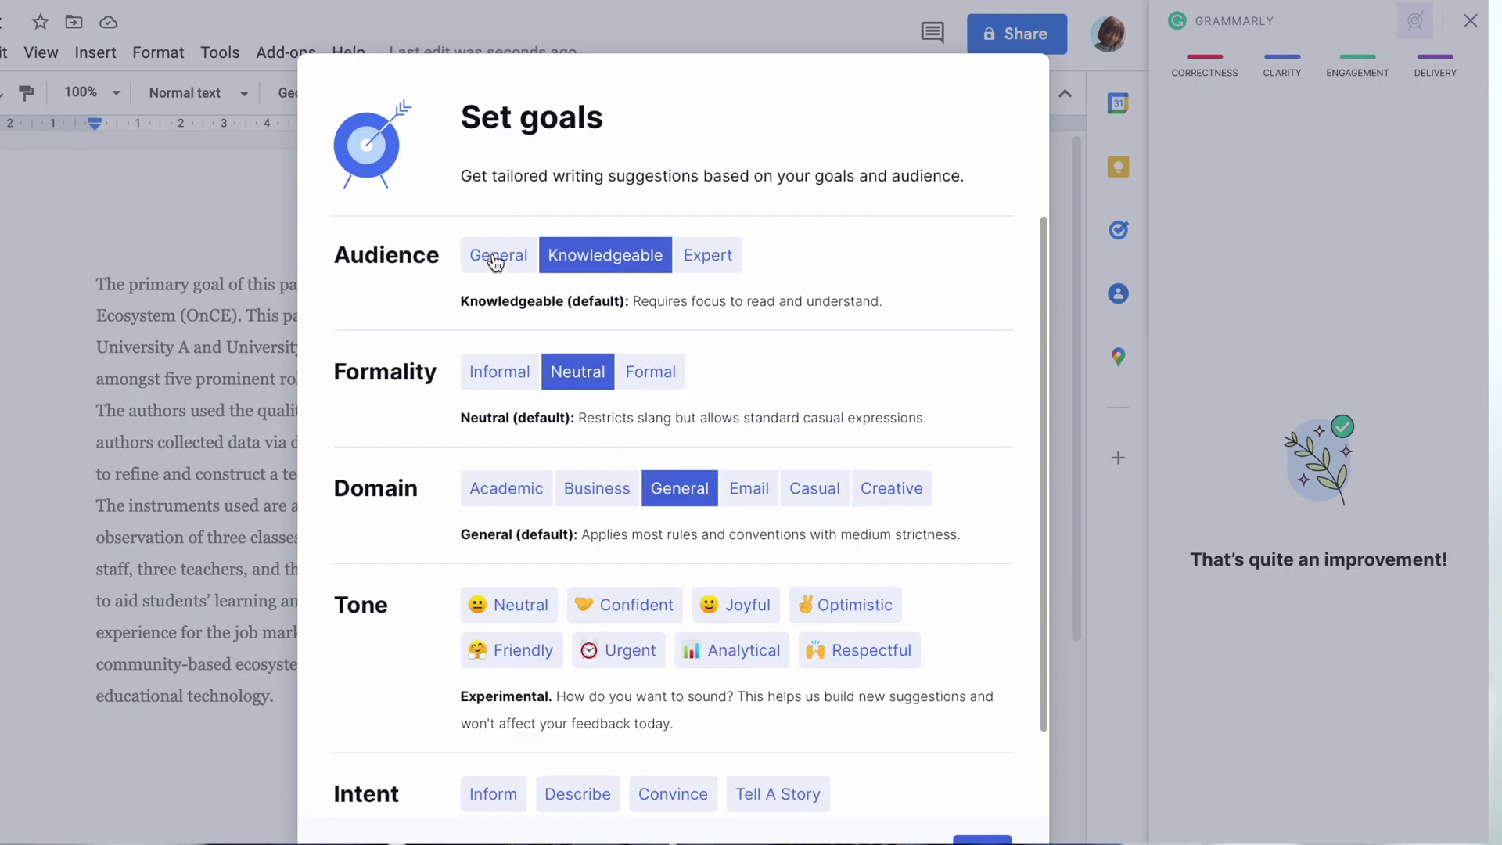
scroll(700, 255, "down", 2)
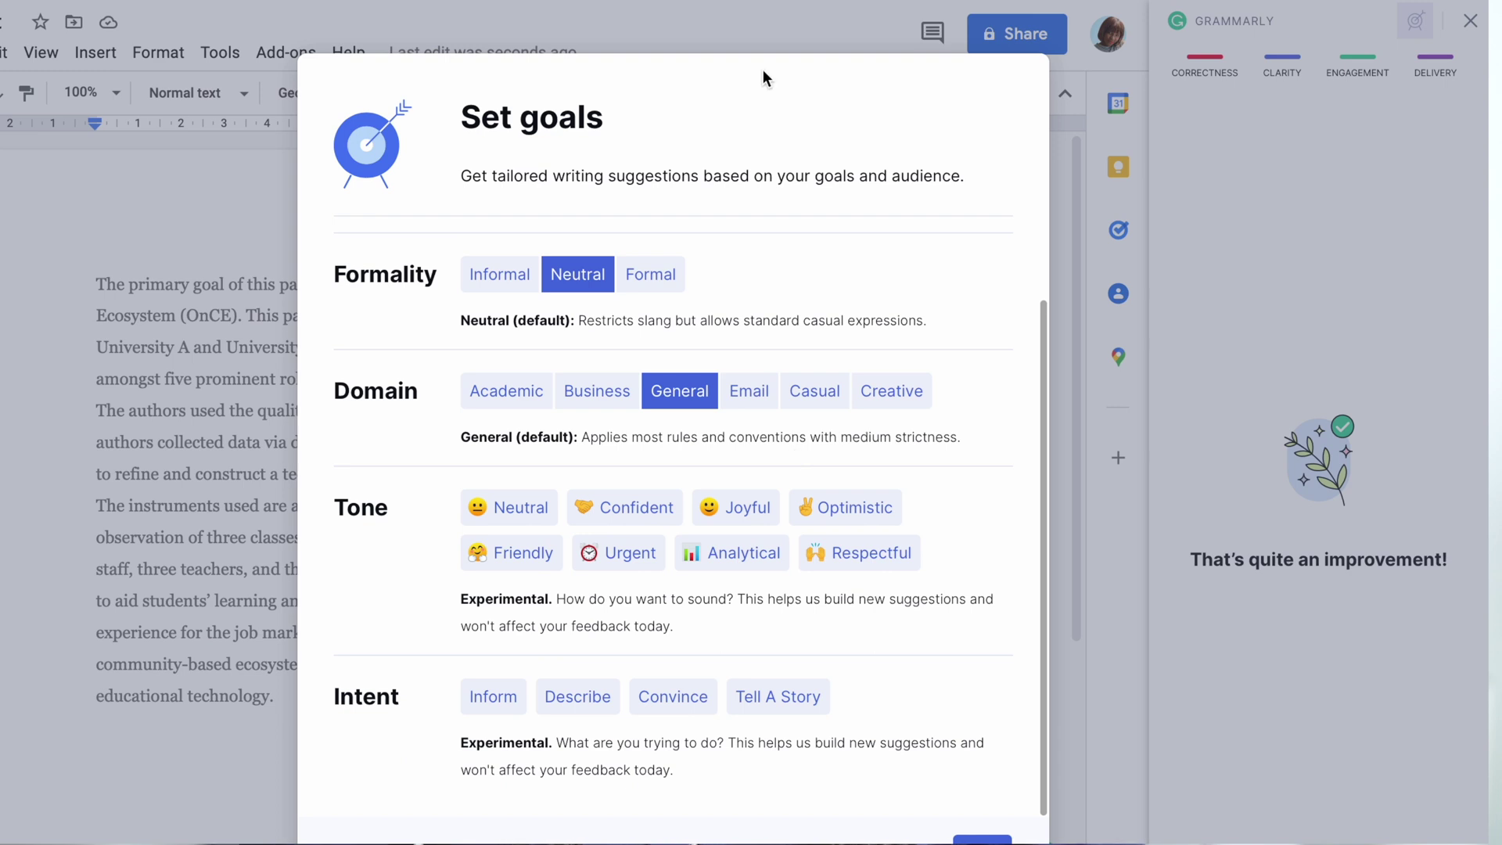
left_click(1162, 177)
left_click(1416, 20)
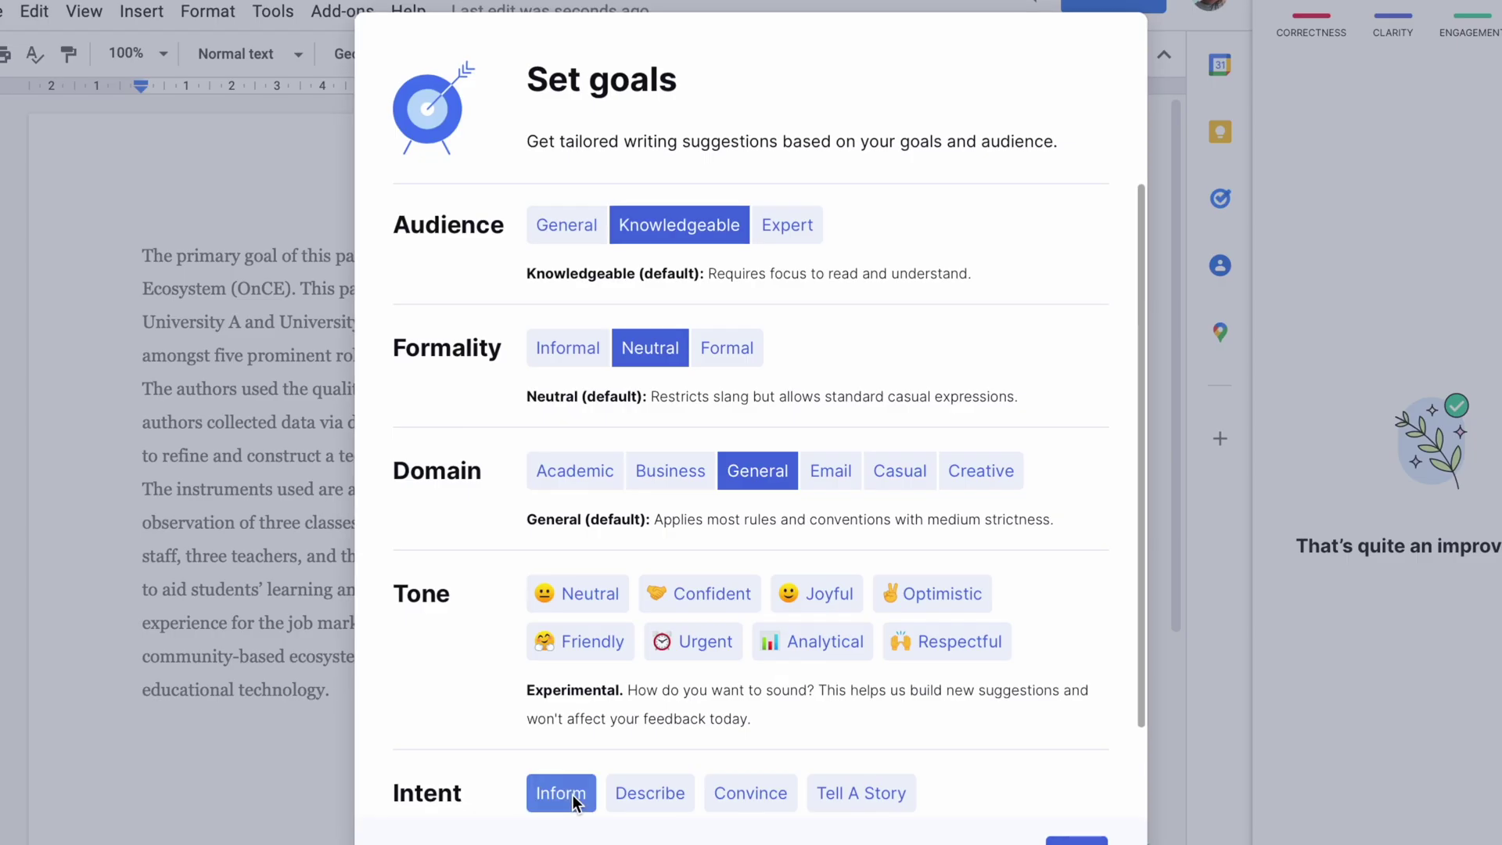
left_click(504, 802)
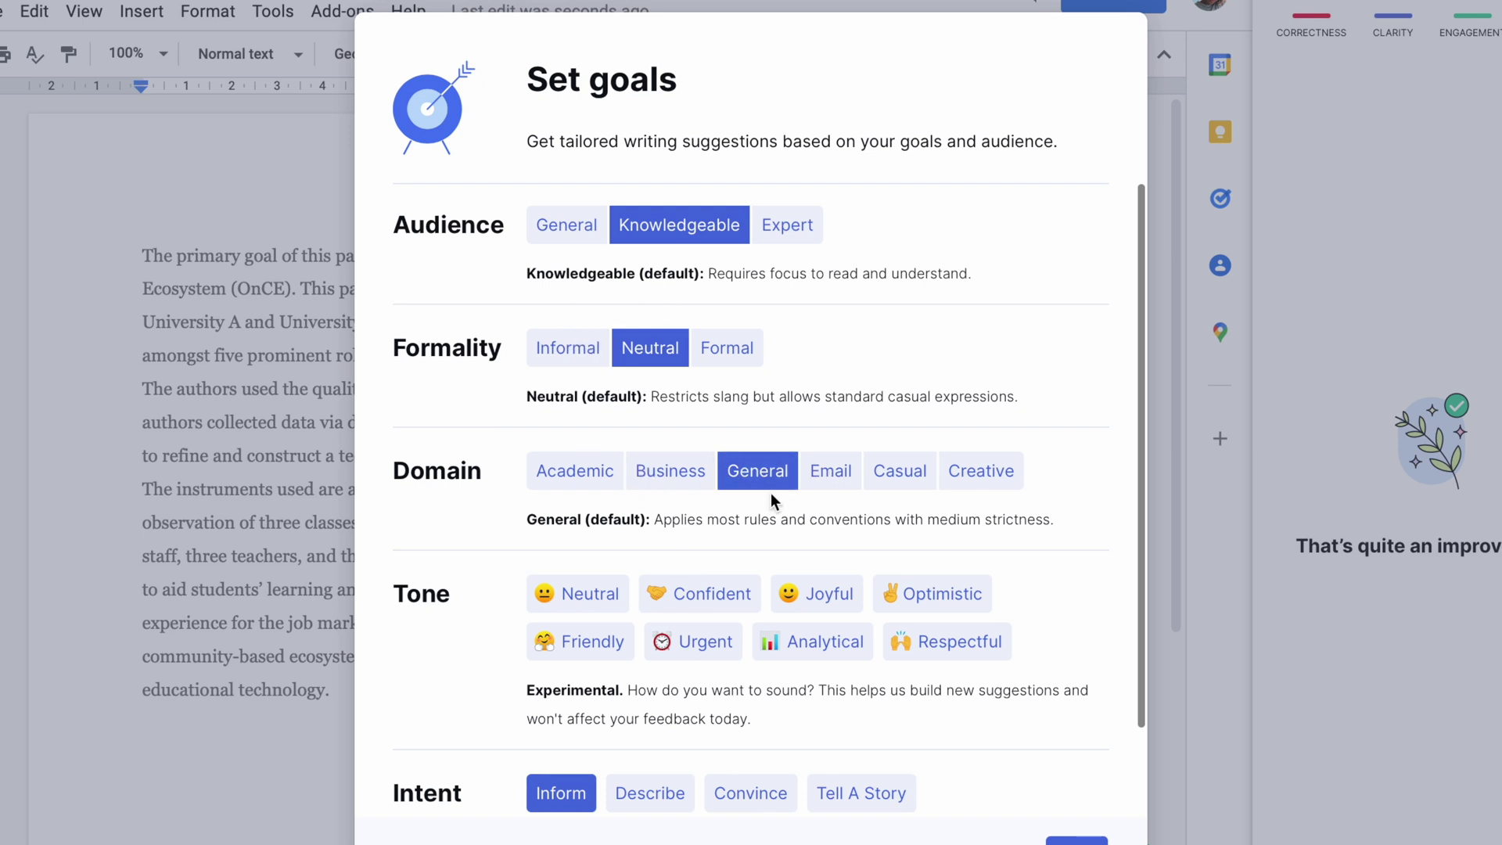
scroll(691, 473, "down", 1)
left_click(681, 493)
scroll(916, 575, "up", 1)
scroll(915, 576, "down", 1)
left_click(819, 493)
left_click(693, 540)
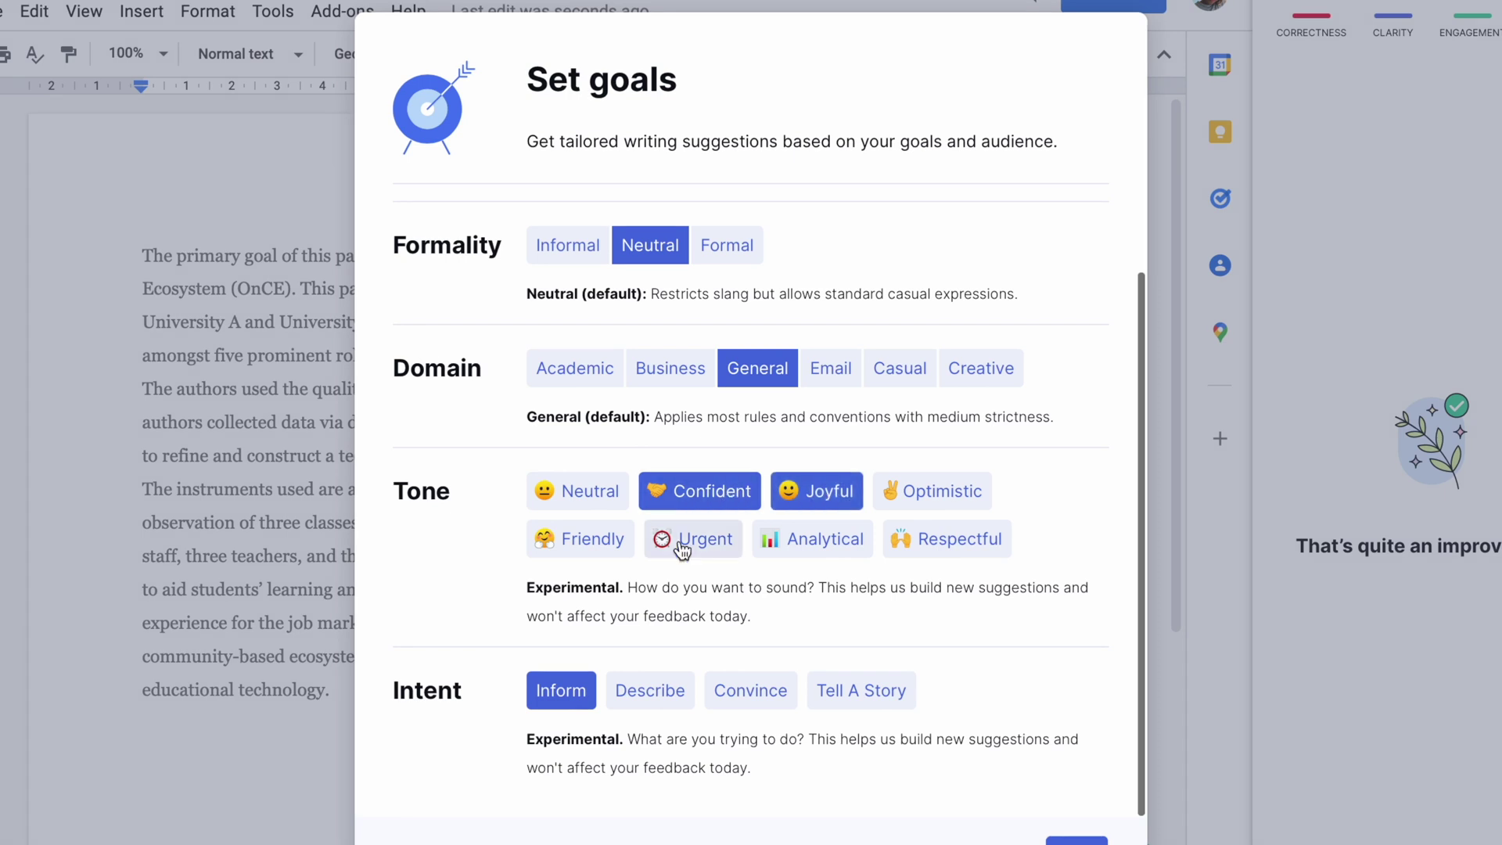
Step: Add Describe and Convince intents and try domains, ending on Creative
left_click(649, 692)
left_click(750, 692)
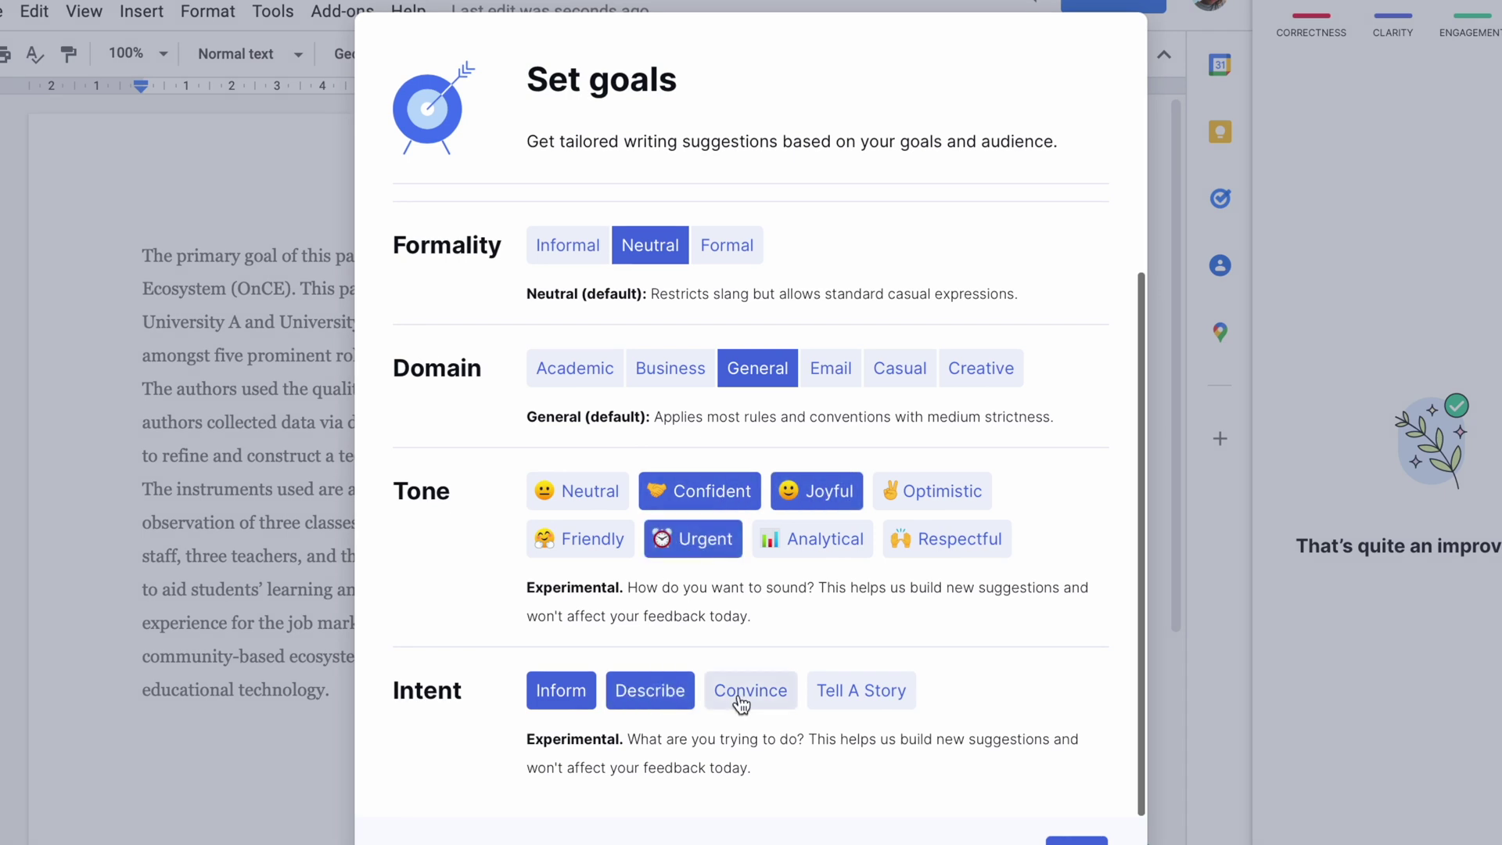
left_click(832, 377)
left_click(572, 363)
scroll(575, 362, "up", 1)
scroll(575, 360, "down", 1)
left_click(678, 371)
left_click(903, 368)
left_click(984, 370)
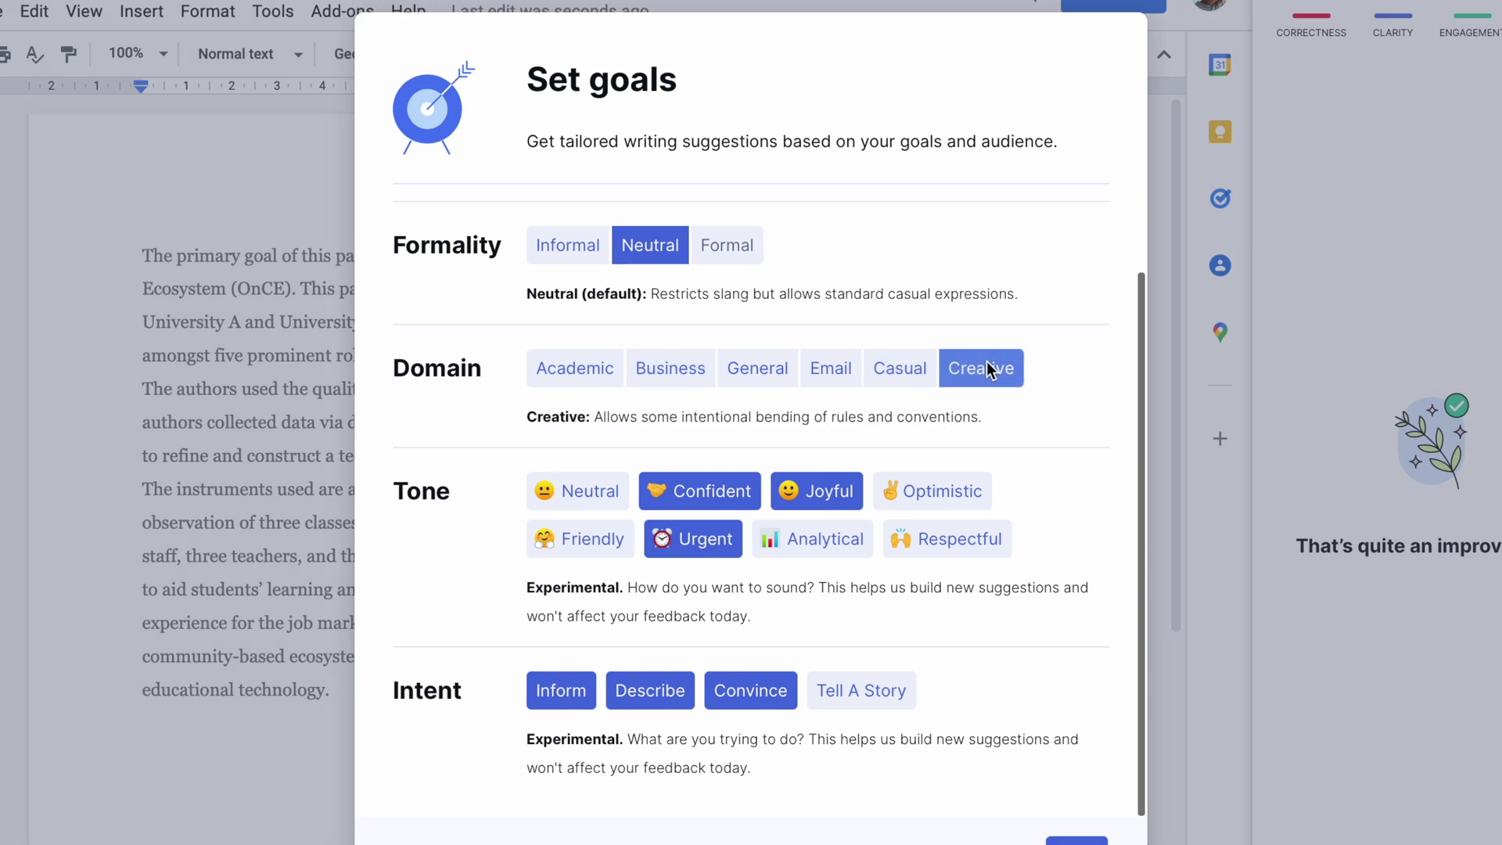
Step: Set formality to Neutral after trying Informal, pick General audience, and close the goals
scroll(828, 380, "up", 1)
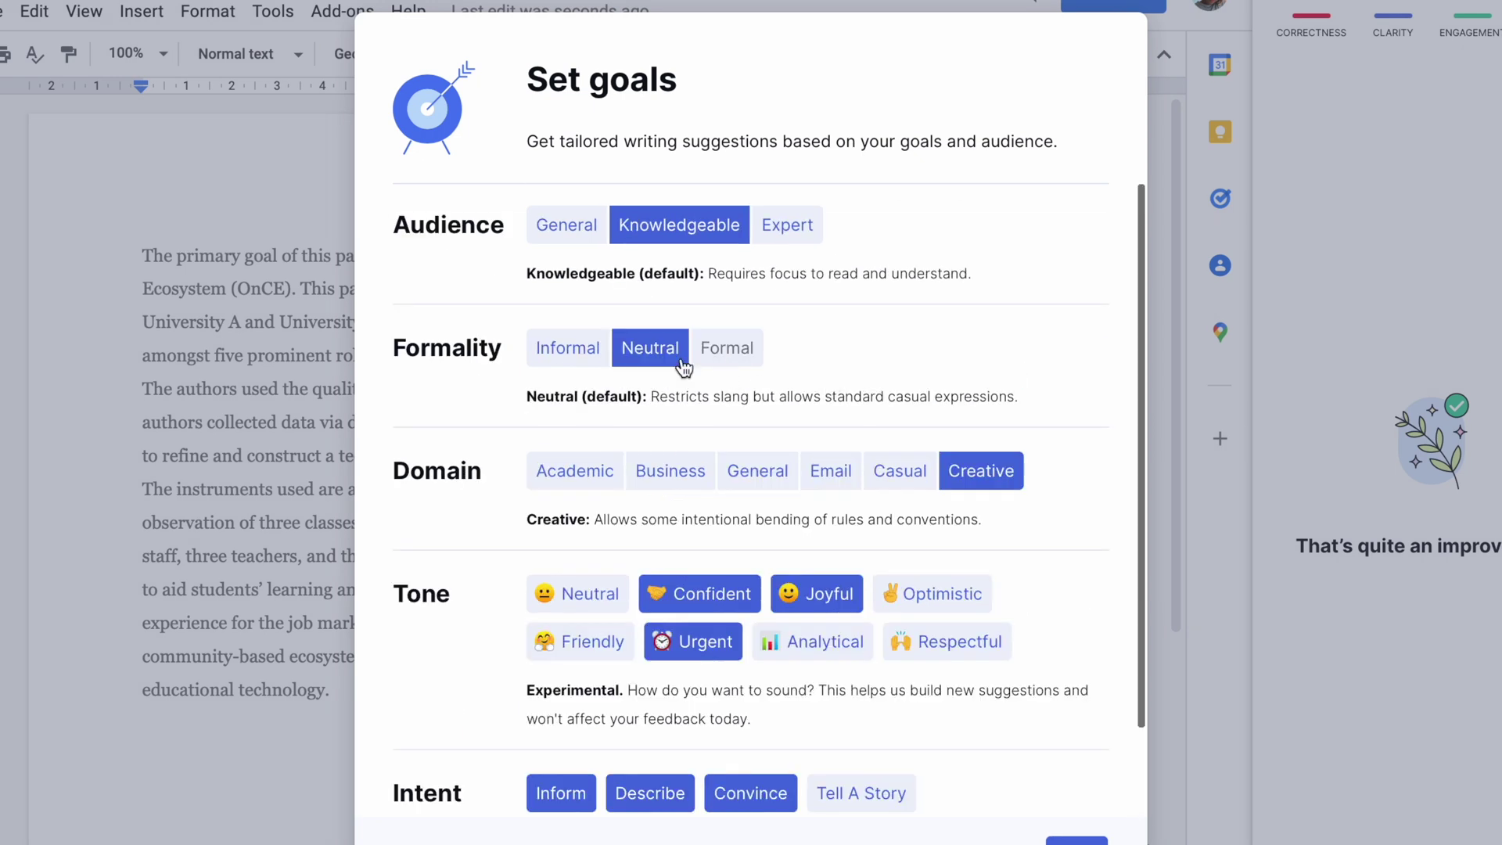
left_click(588, 346)
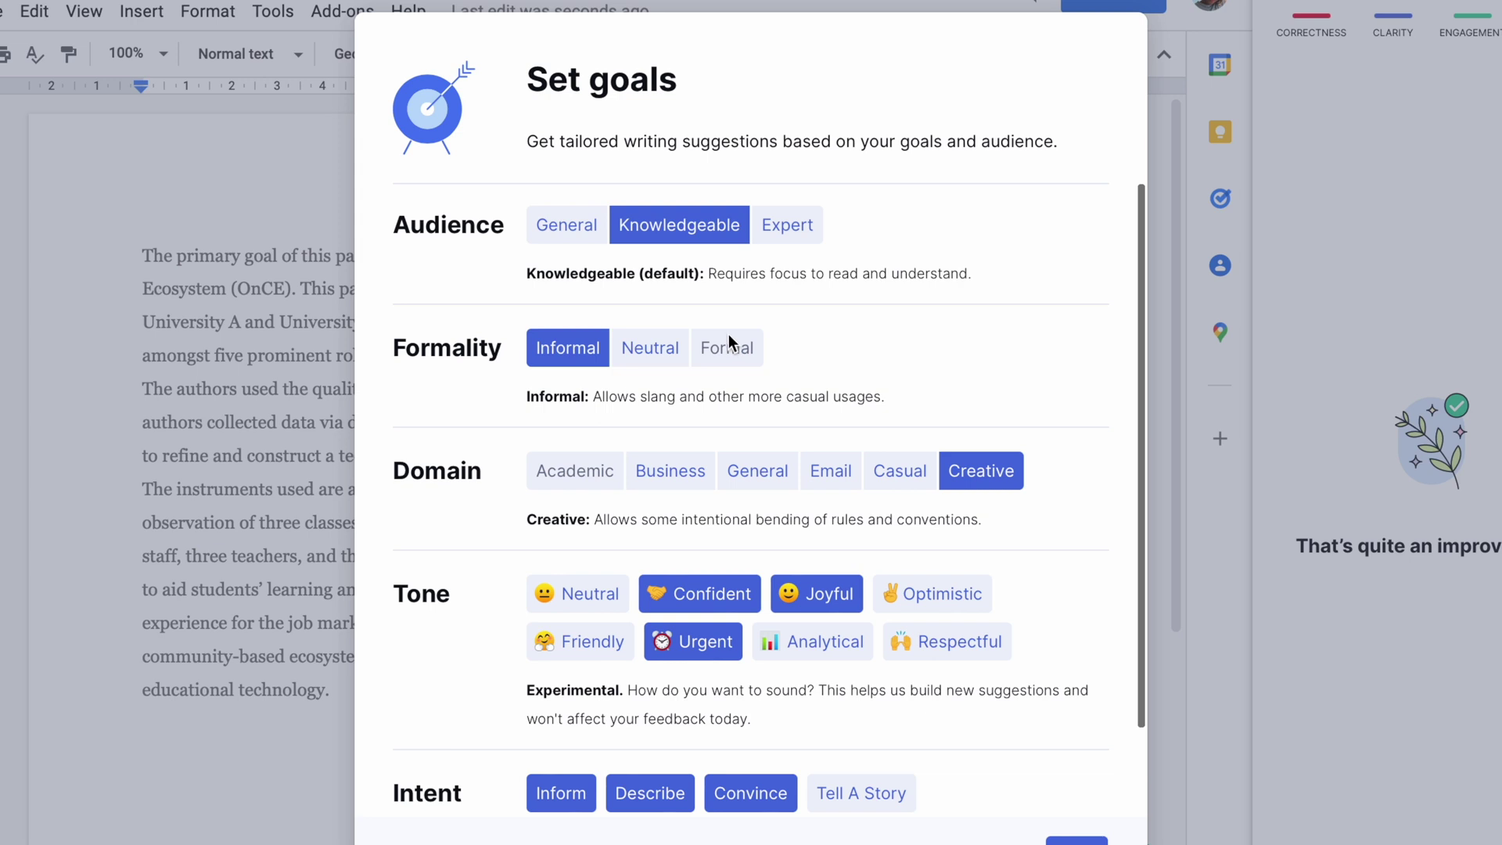
left_click(649, 349)
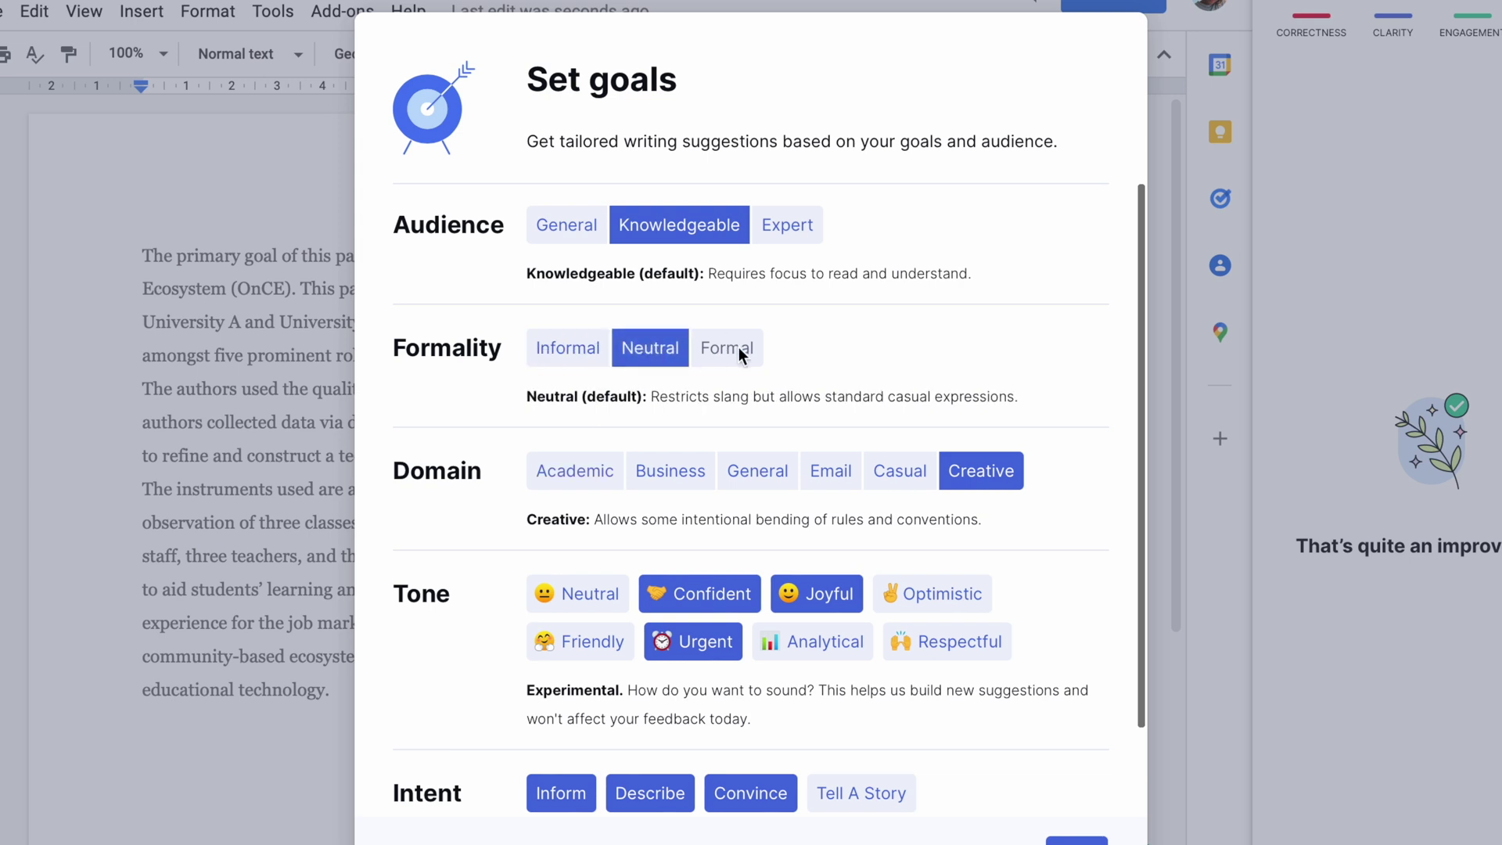
left_click(781, 232)
left_click(570, 229)
scroll(688, 292, "down", 2)
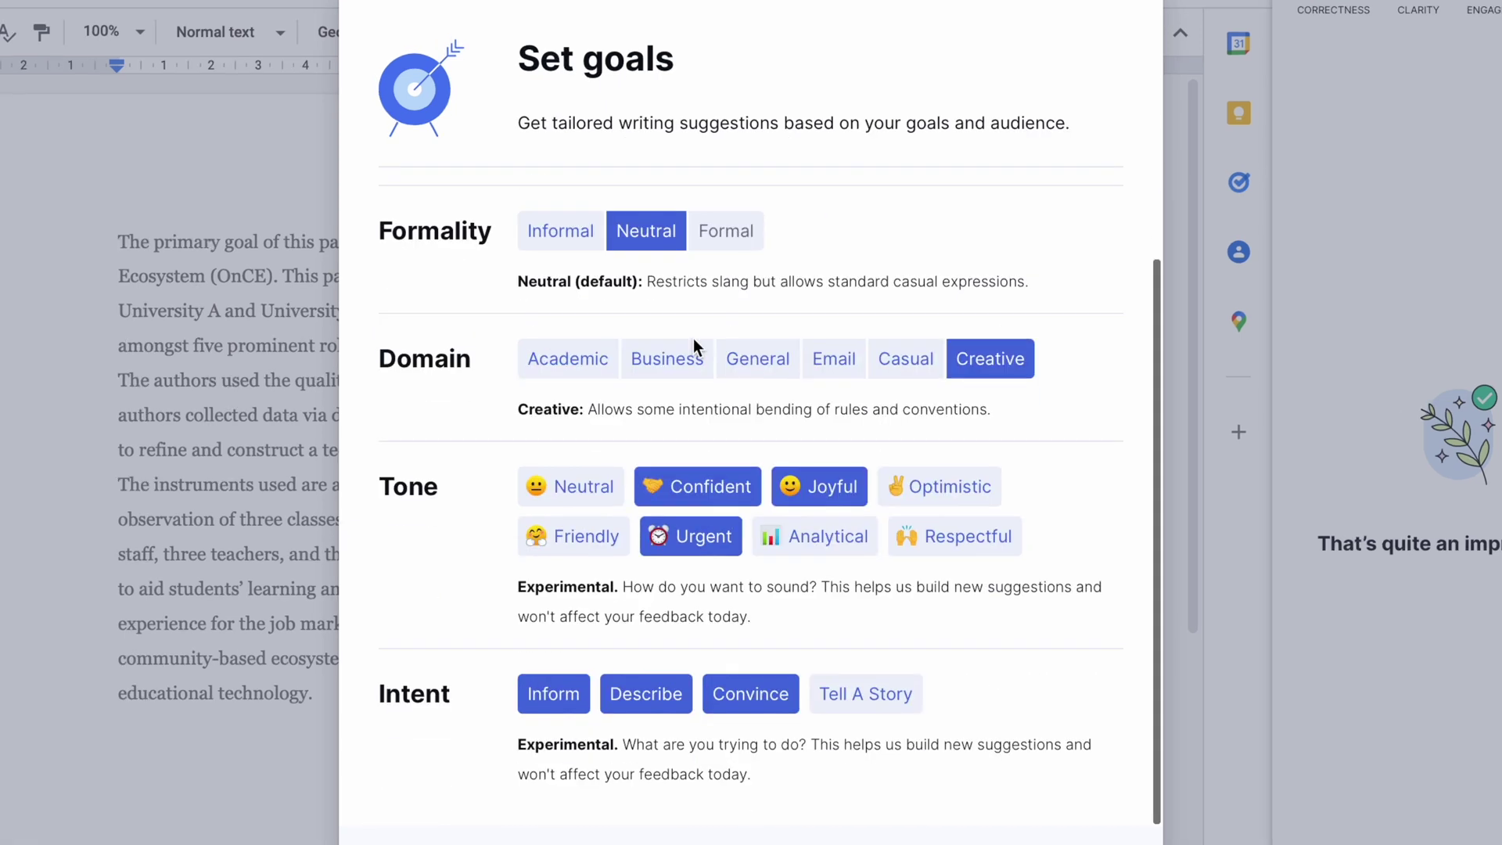
left_click(1371, 190)
scroll(688, 453, "down", 2)
scroll(572, 478, "up", 2)
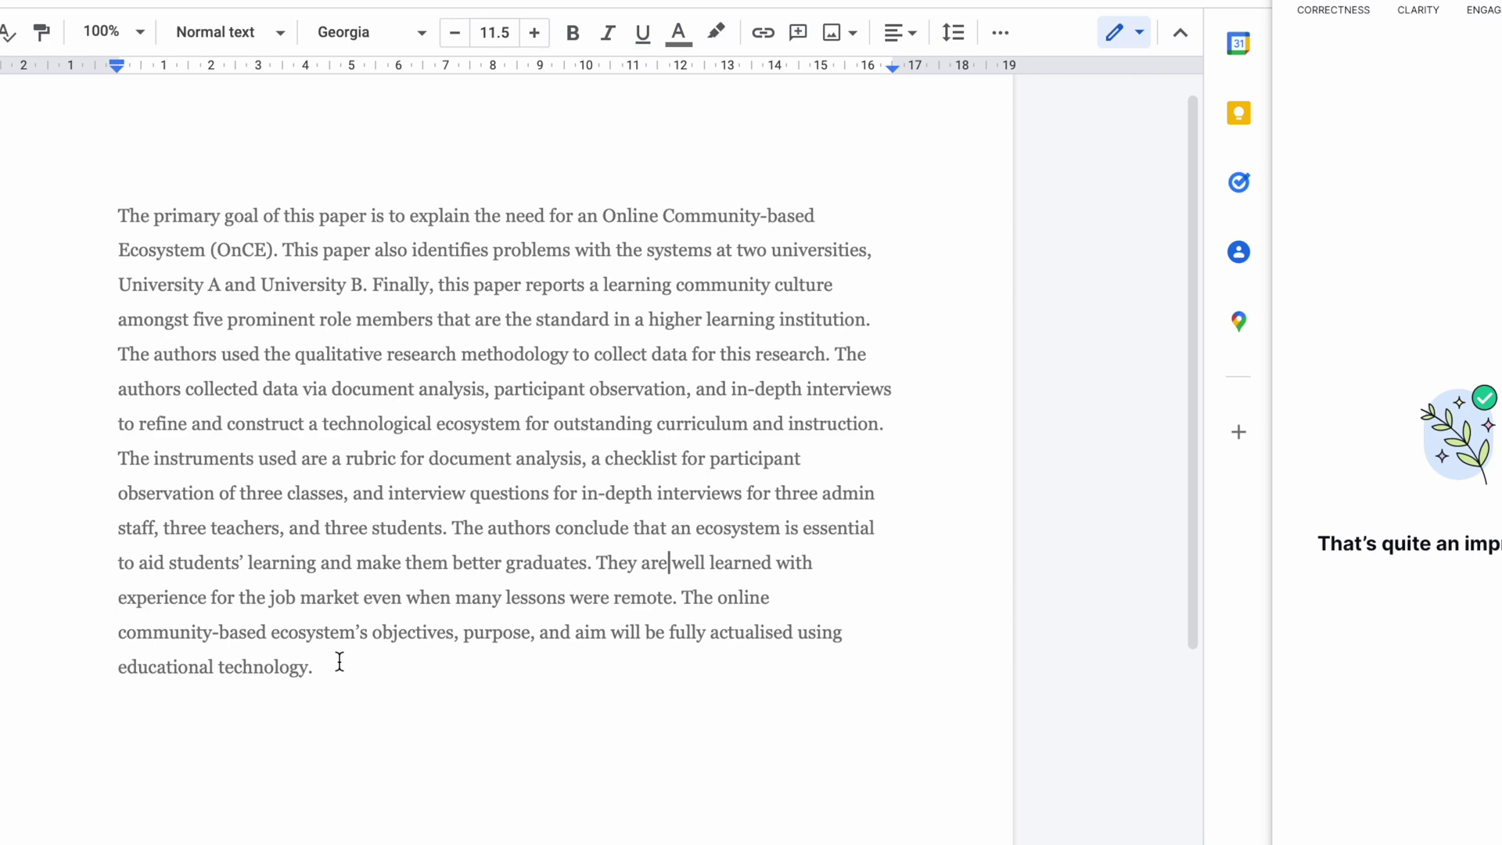
Step: Select the whole abstract and choose Inform intent with Confident, Joyful and Urgent tones
key("ctrl+a")
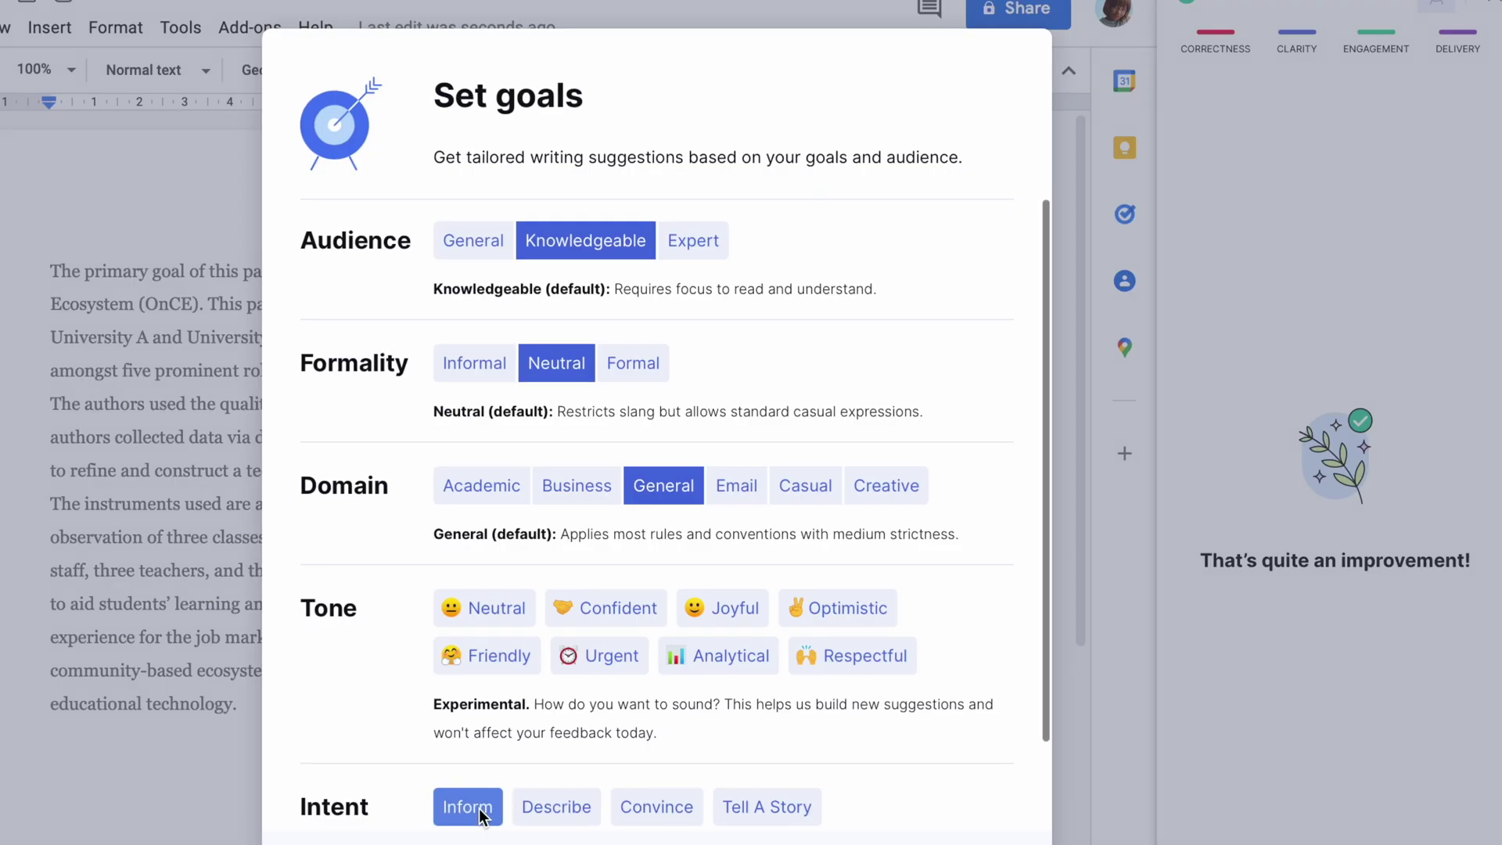
left_click(480, 806)
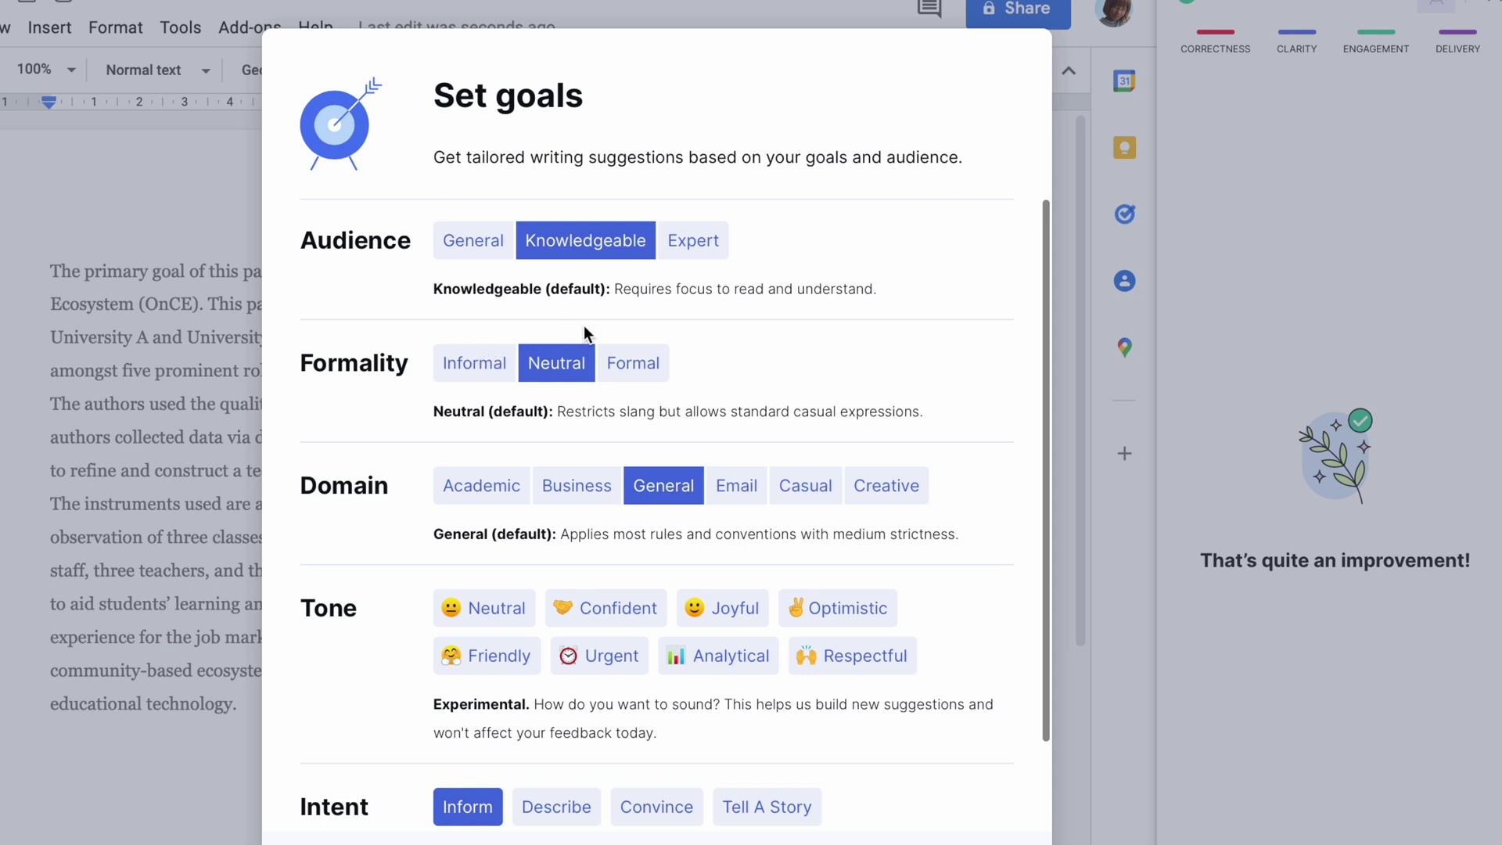
scroll(677, 509, "down", 1)
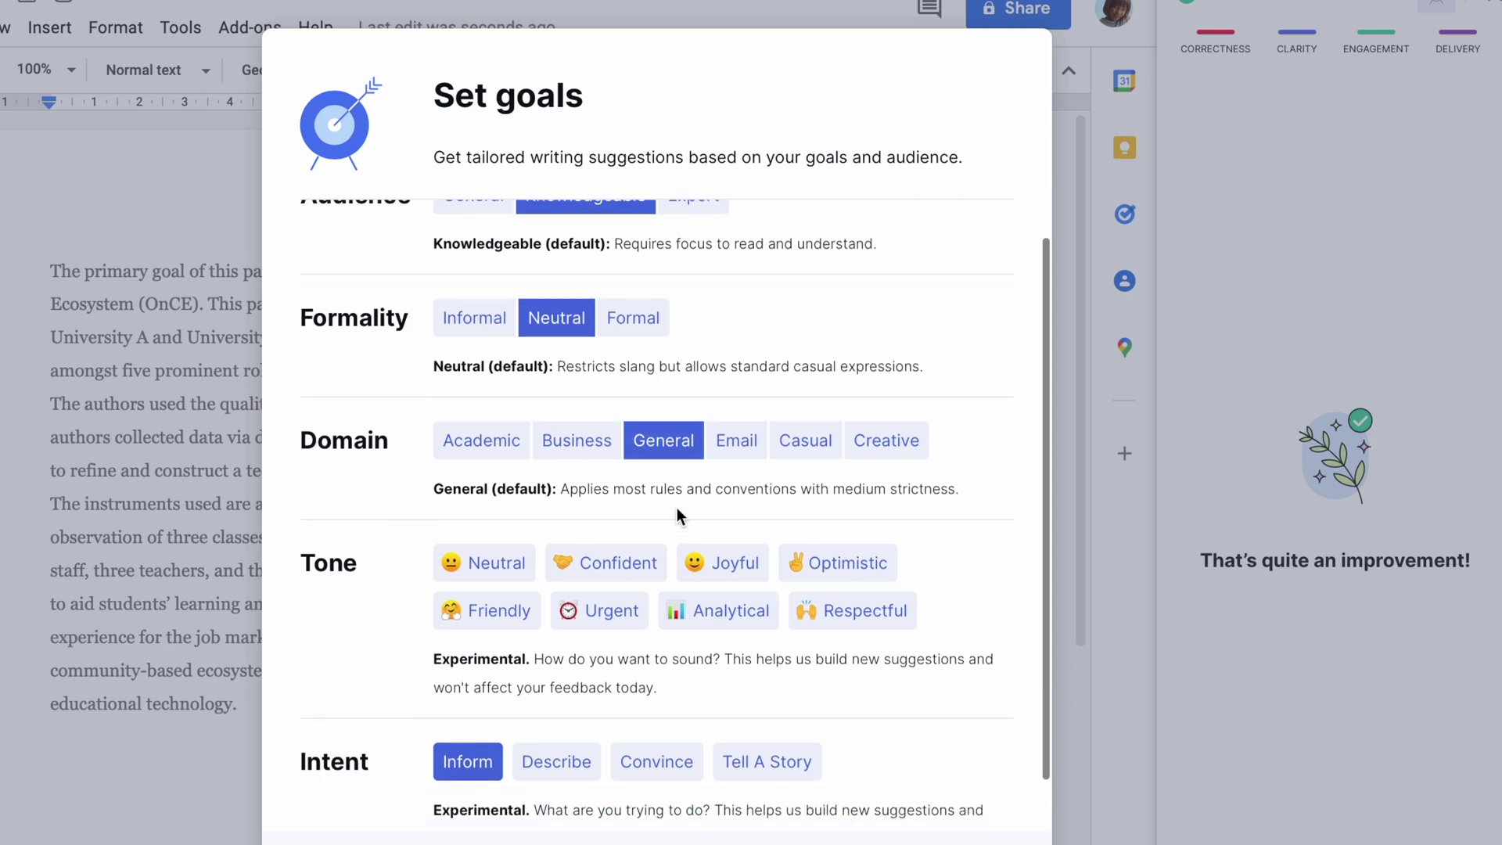
left_click(589, 514)
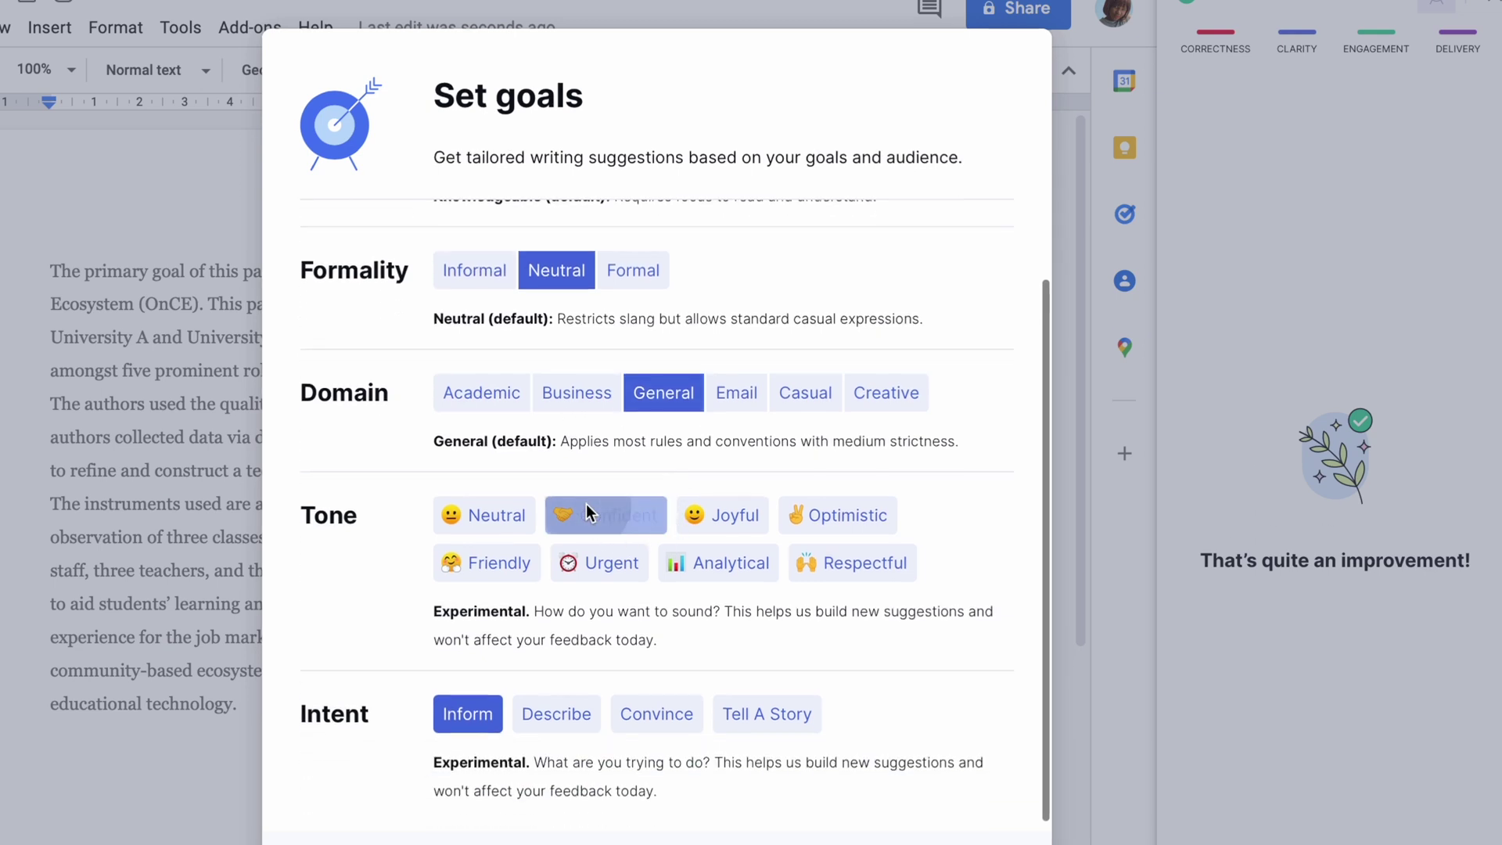
scroll(820, 580, "down", 1)
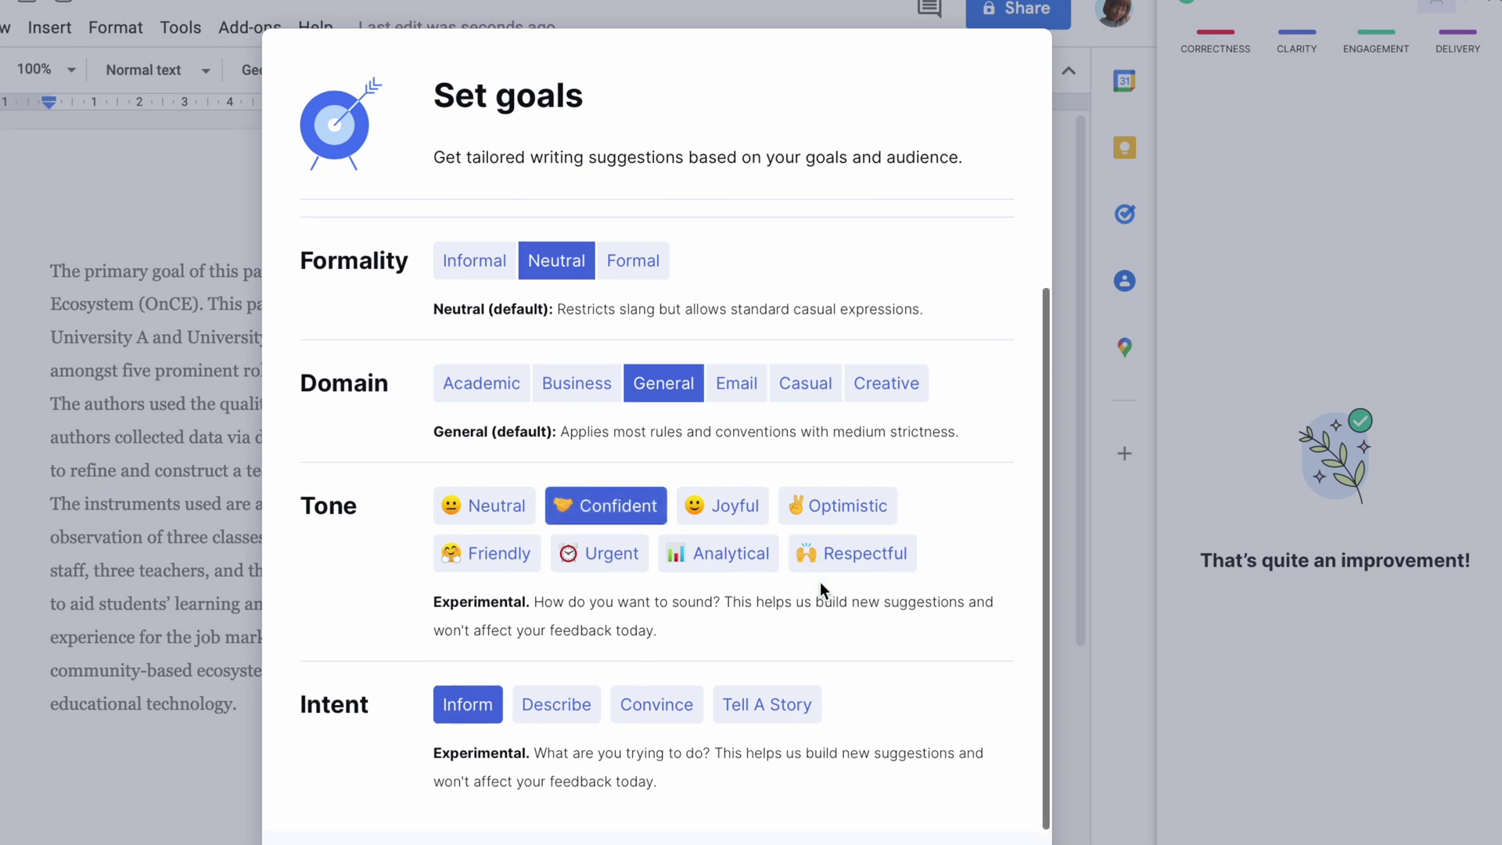
scroll(820, 581, "up", 1)
scroll(820, 581, "down", 1)
left_click(734, 505)
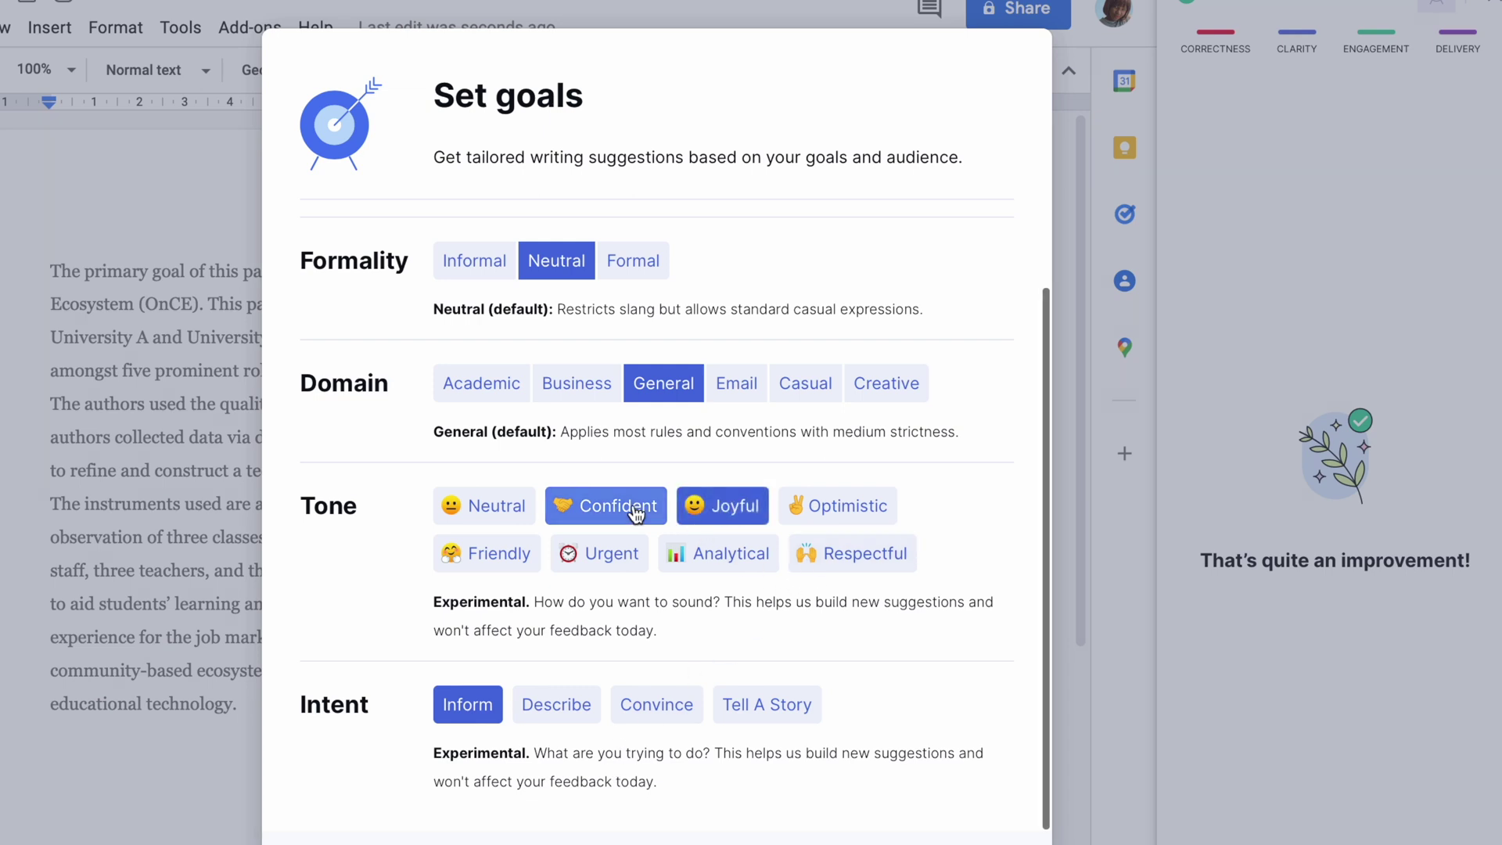
left_click(618, 554)
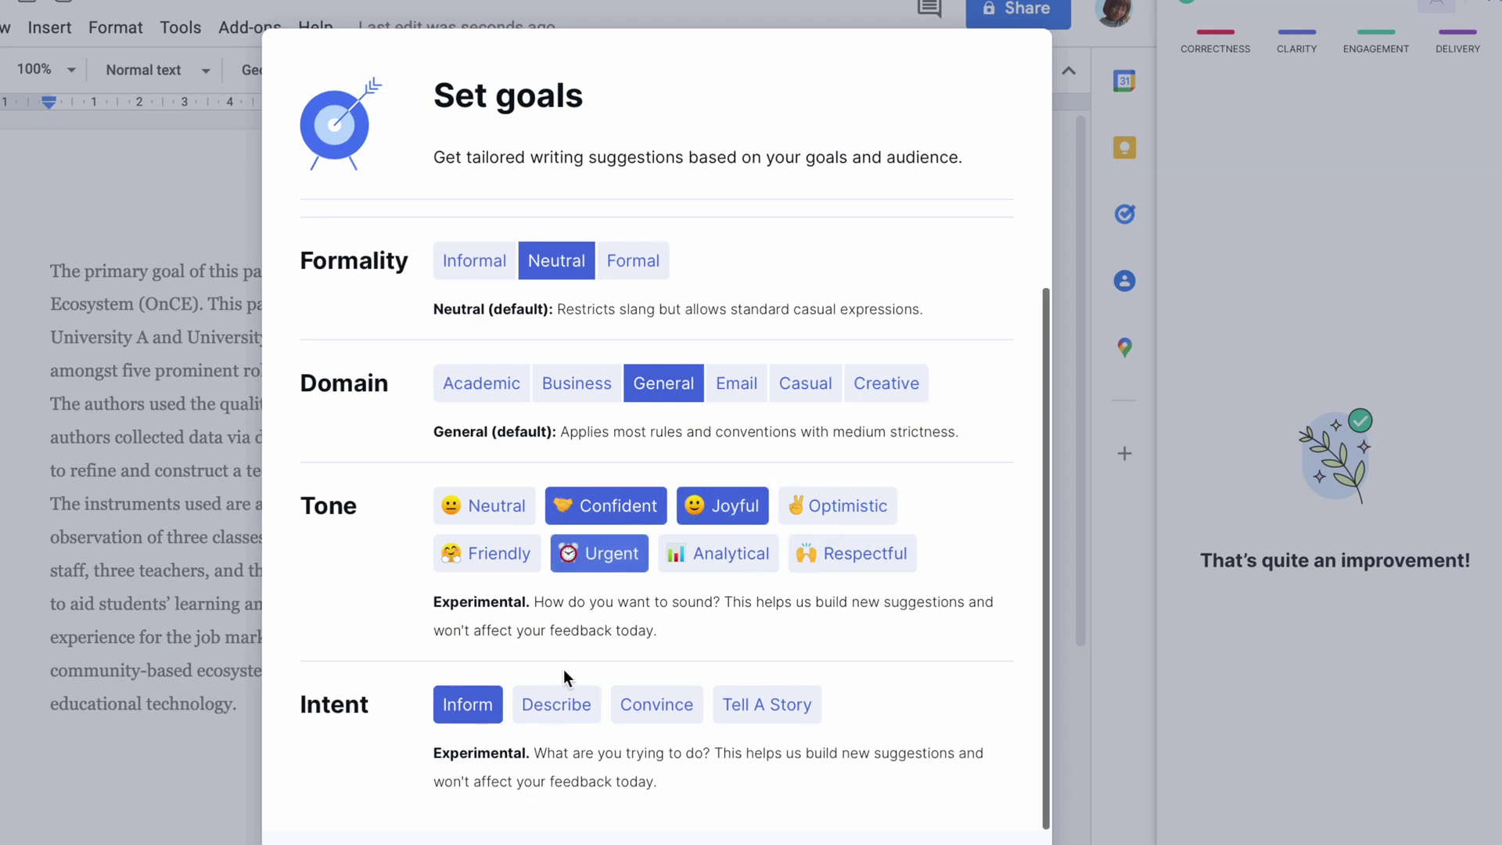
Step: Add Describe and Convince intents and cycle through domains, ending on Creative
left_click(556, 708)
left_click(645, 709)
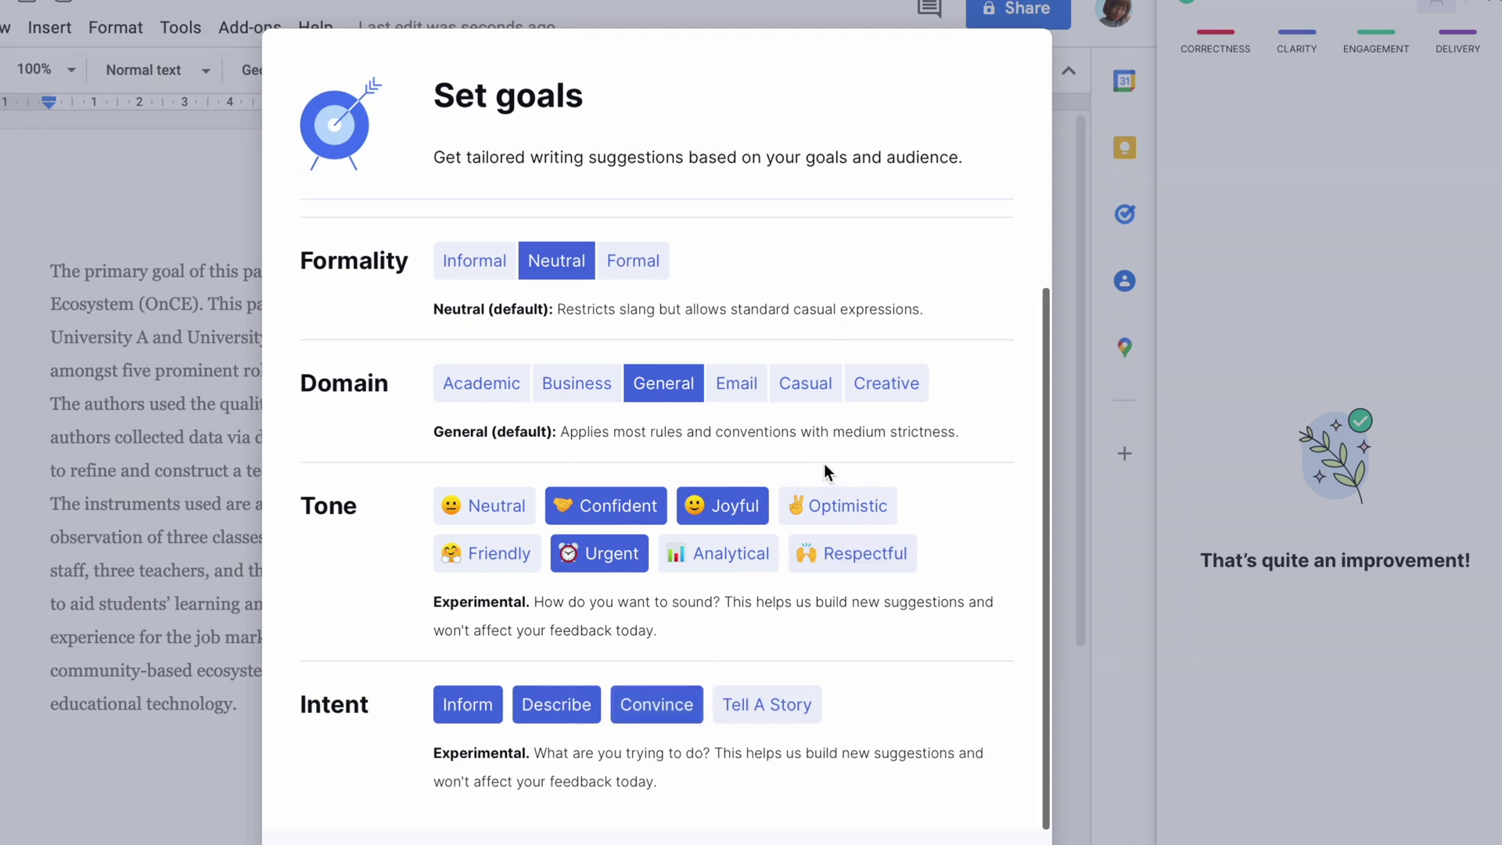
left_click(742, 391)
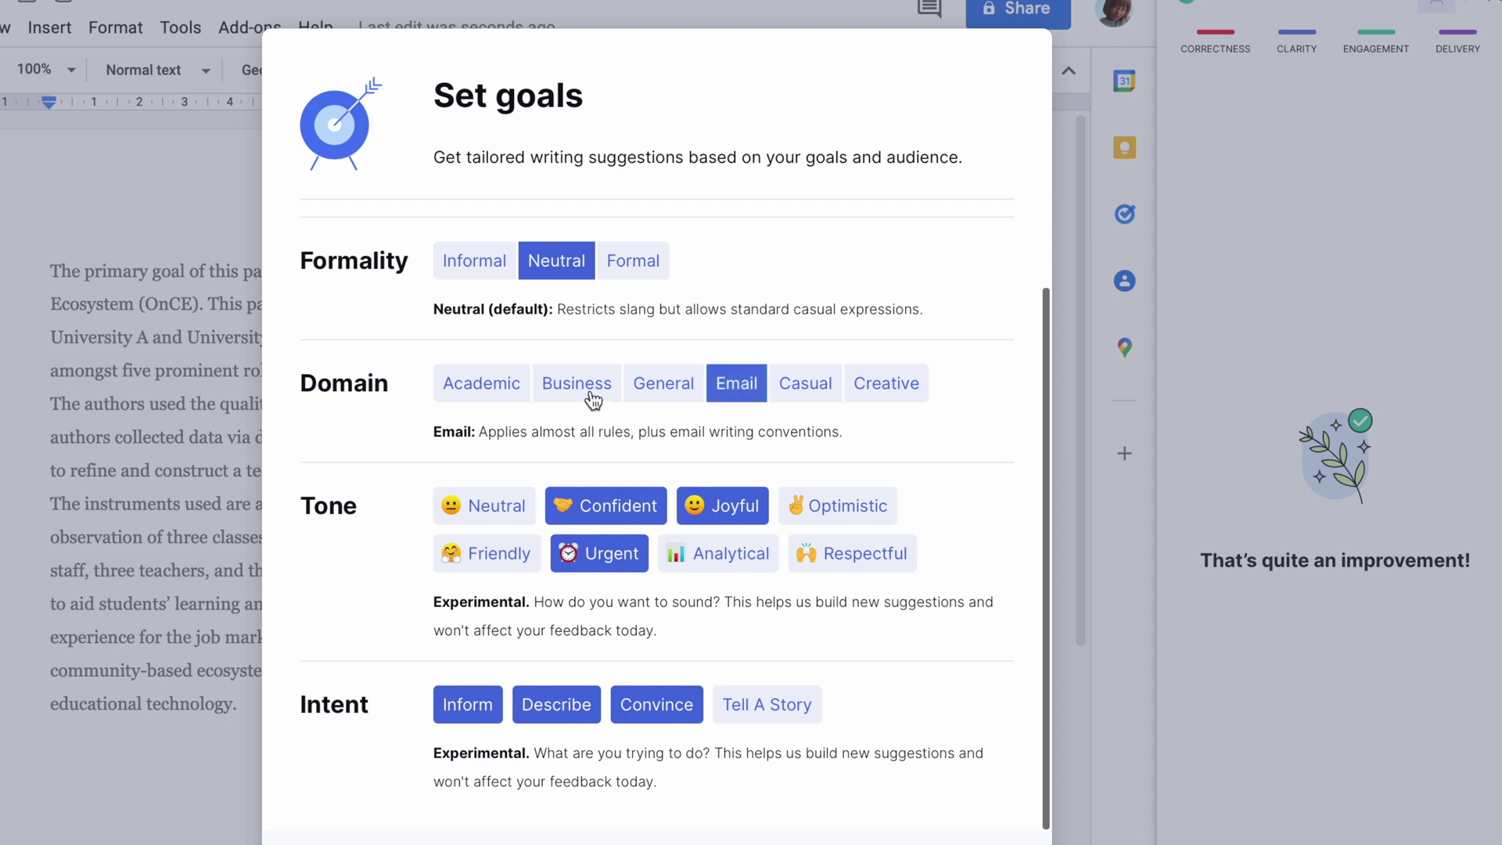
left_click(482, 380)
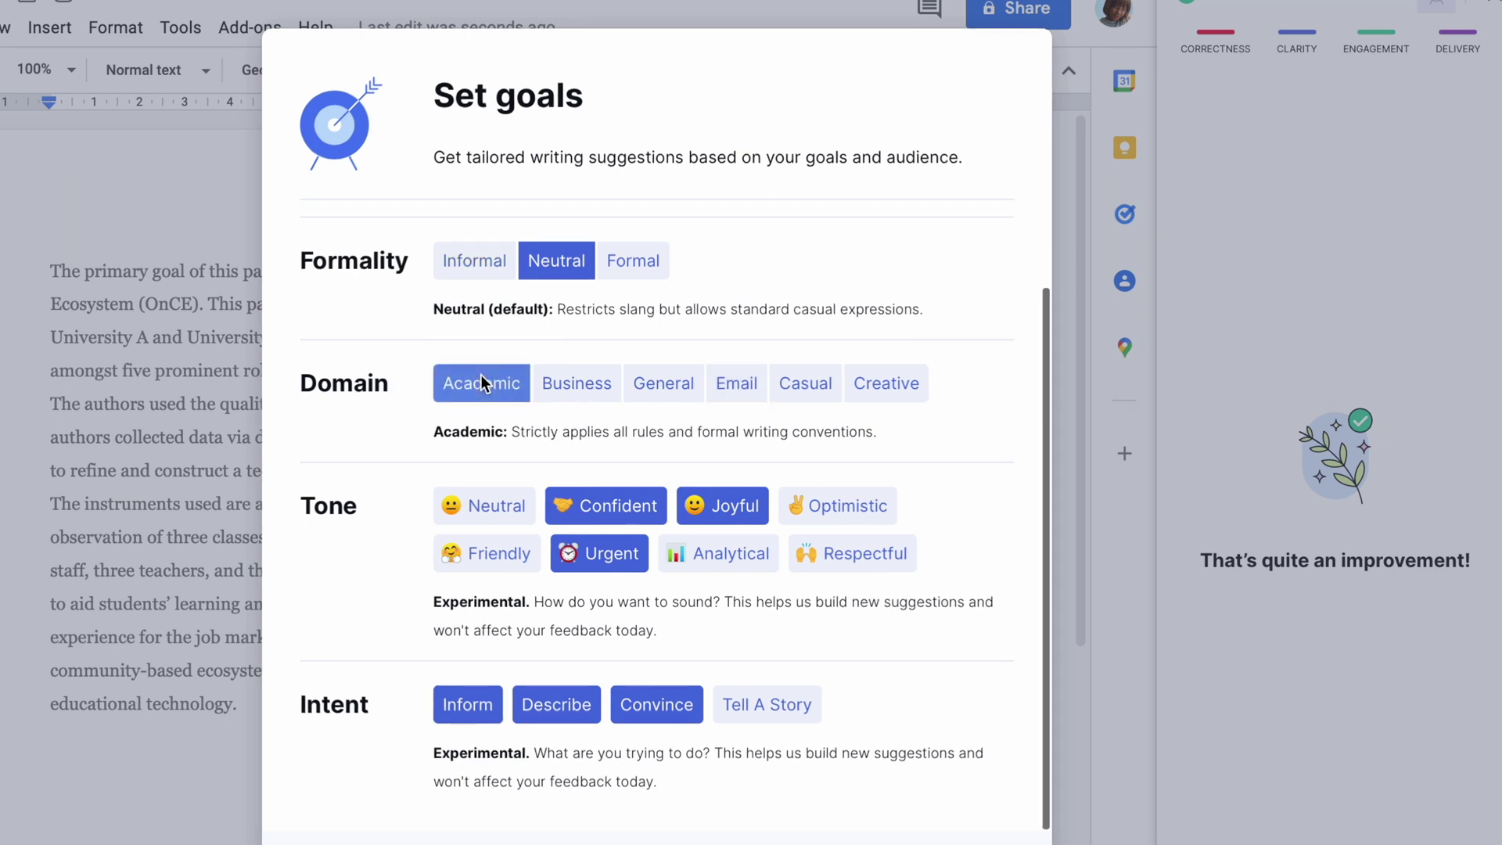
scroll(481, 376, "up", 2)
scroll(481, 375, "down", 2)
left_click(589, 395)
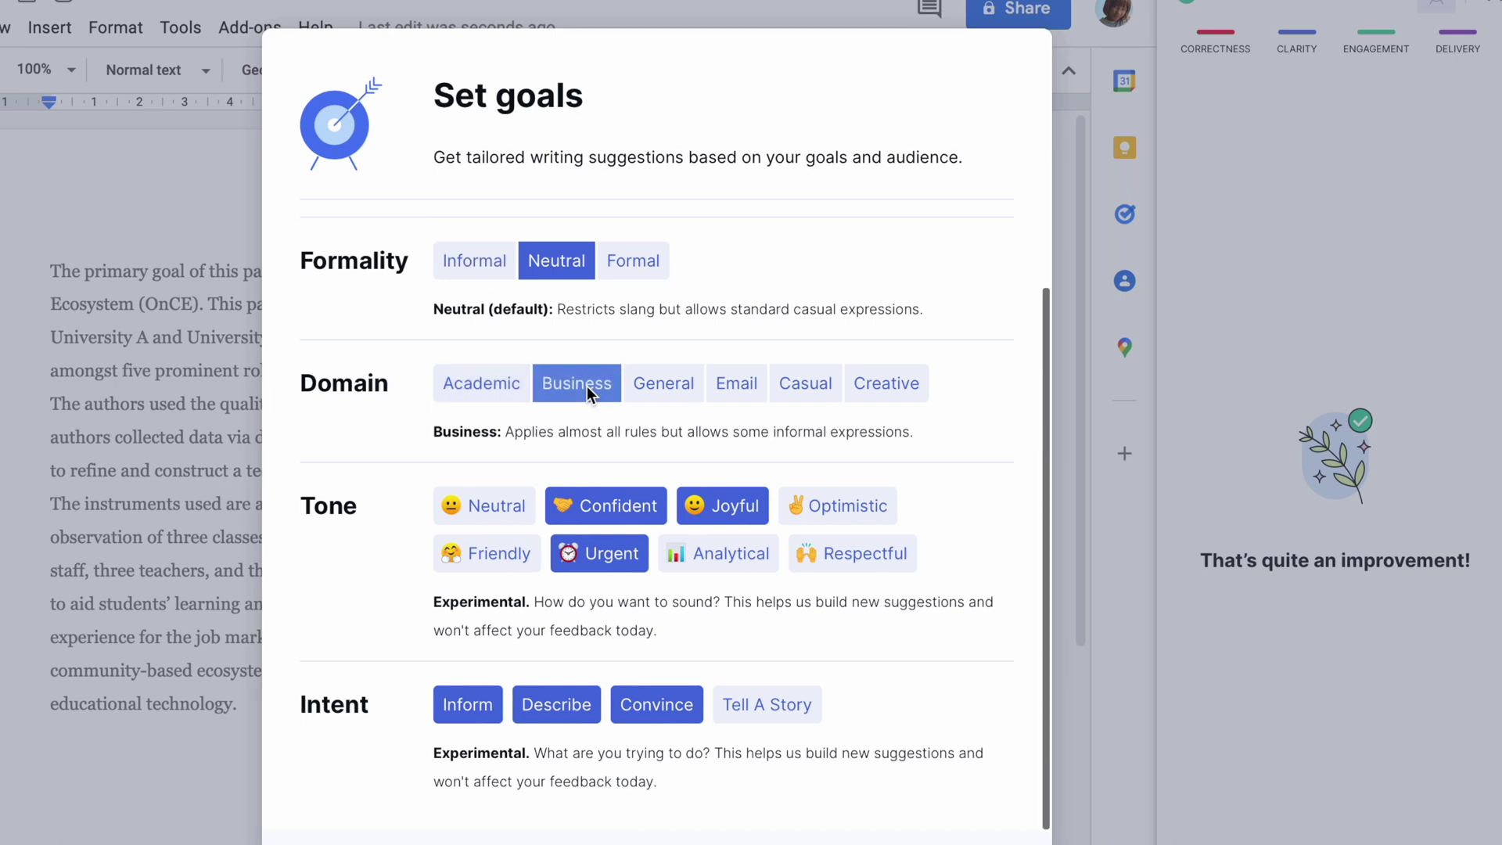
left_click(819, 378)
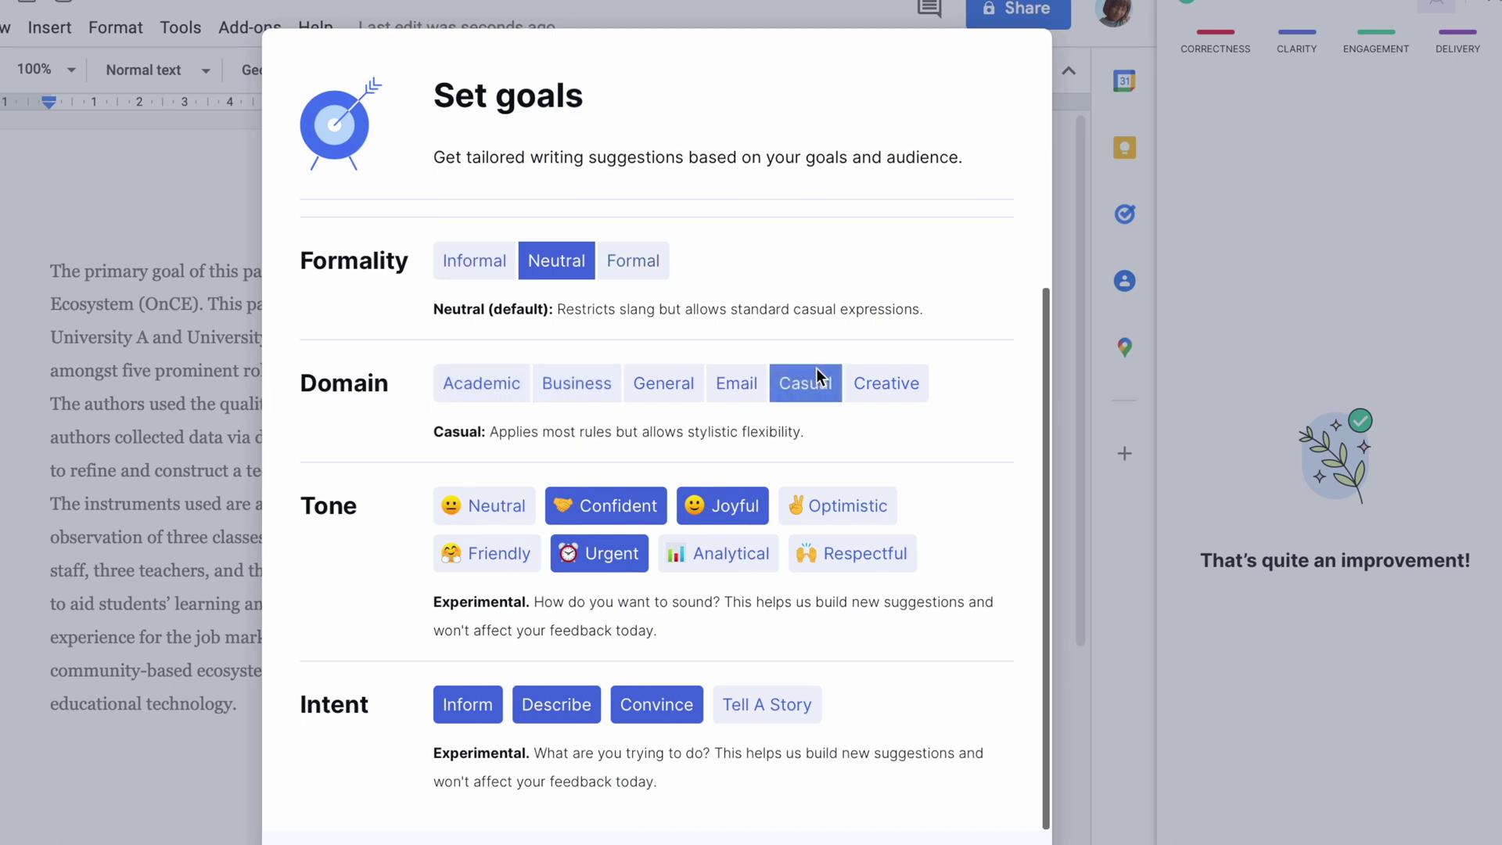
left_click(895, 387)
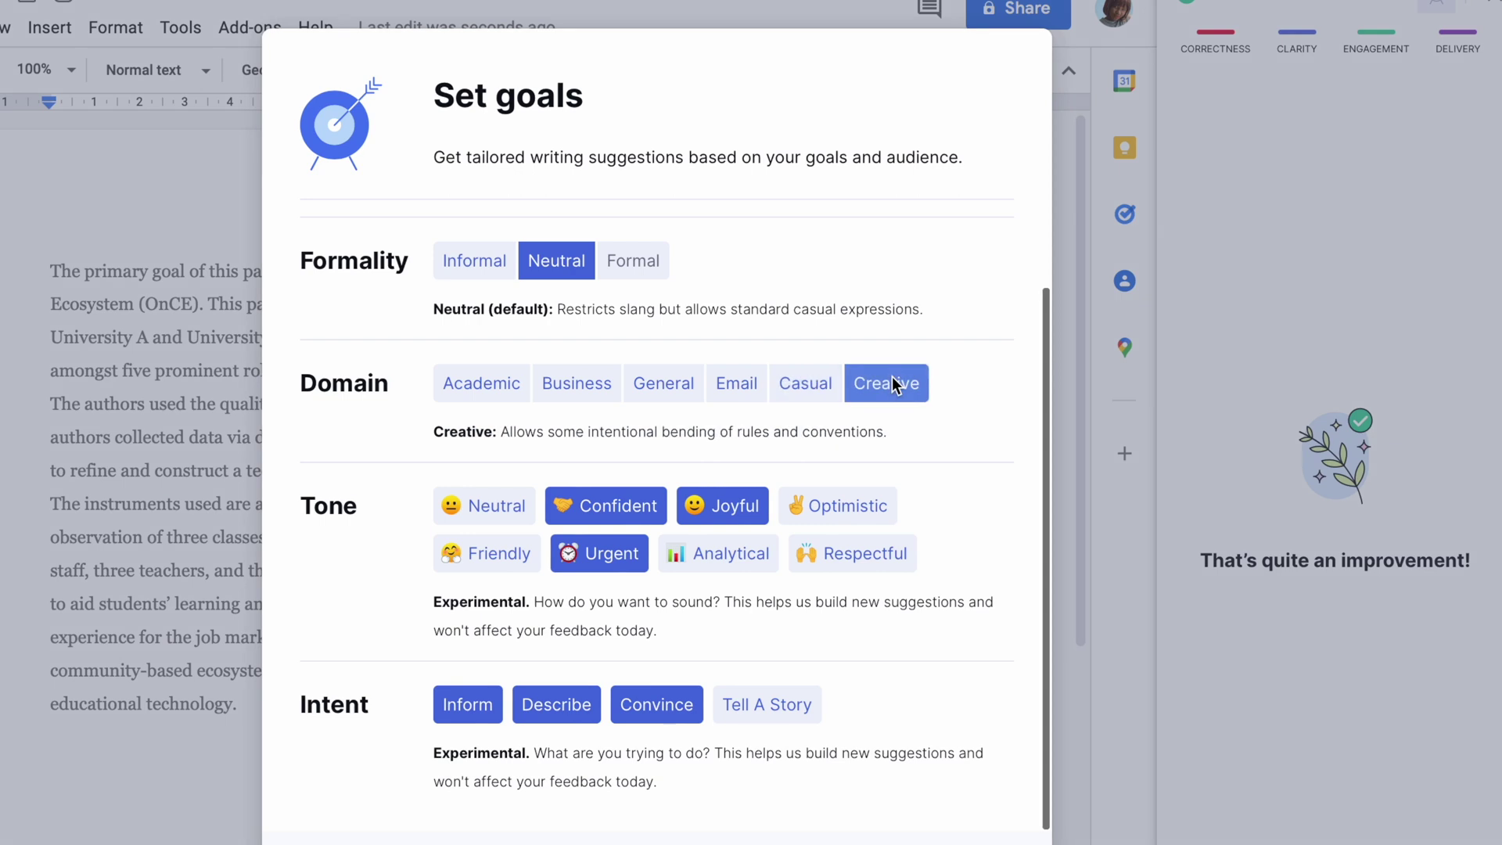
Step: Set the Grammarly goals to Neutral formality and General audience, then close the goals dialog
scroll(735, 402, "up", 2)
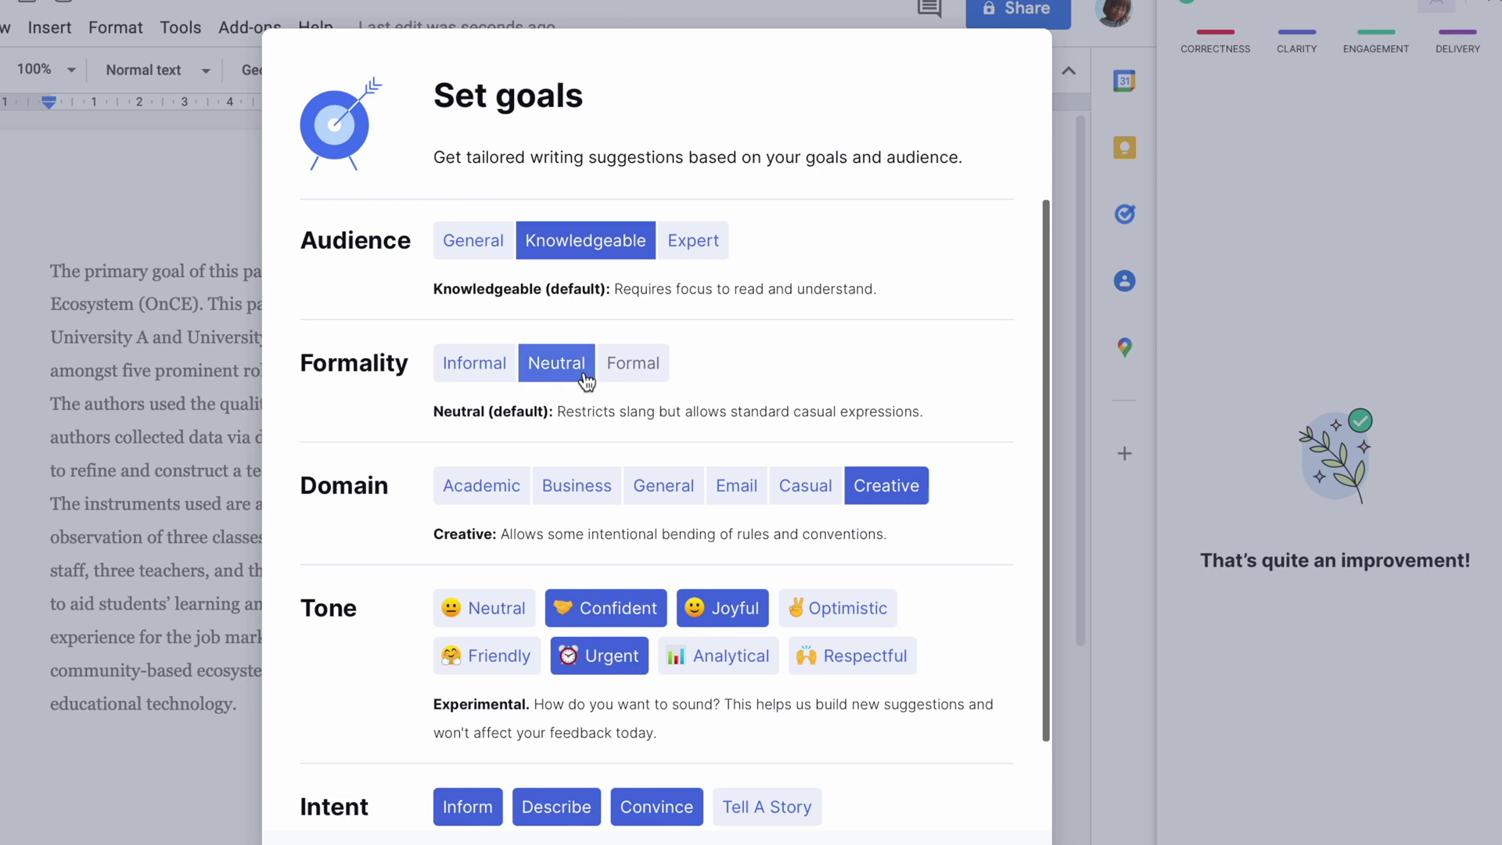
left_click(496, 363)
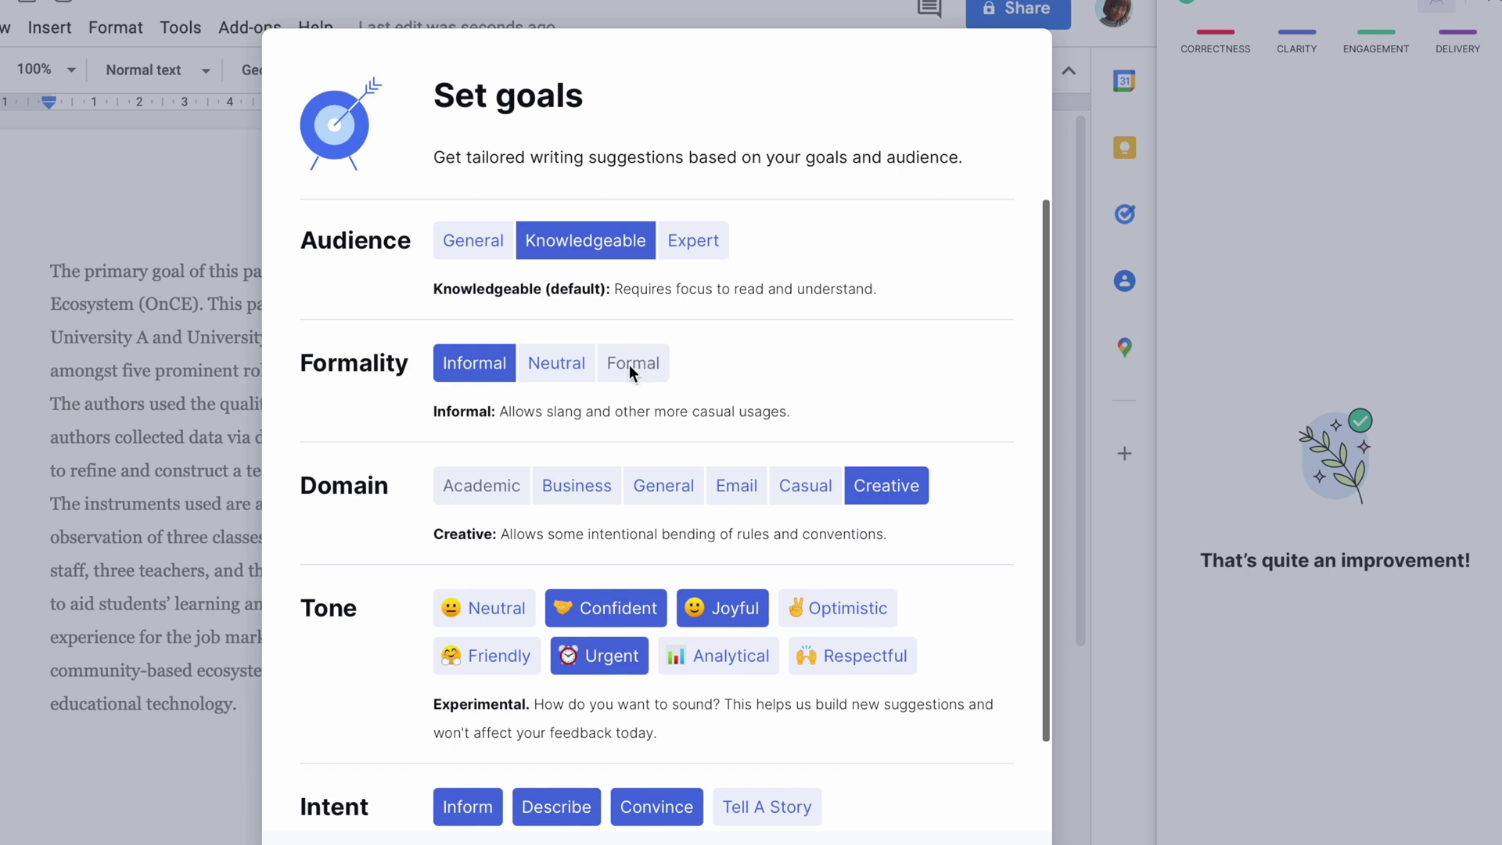
left_click(559, 362)
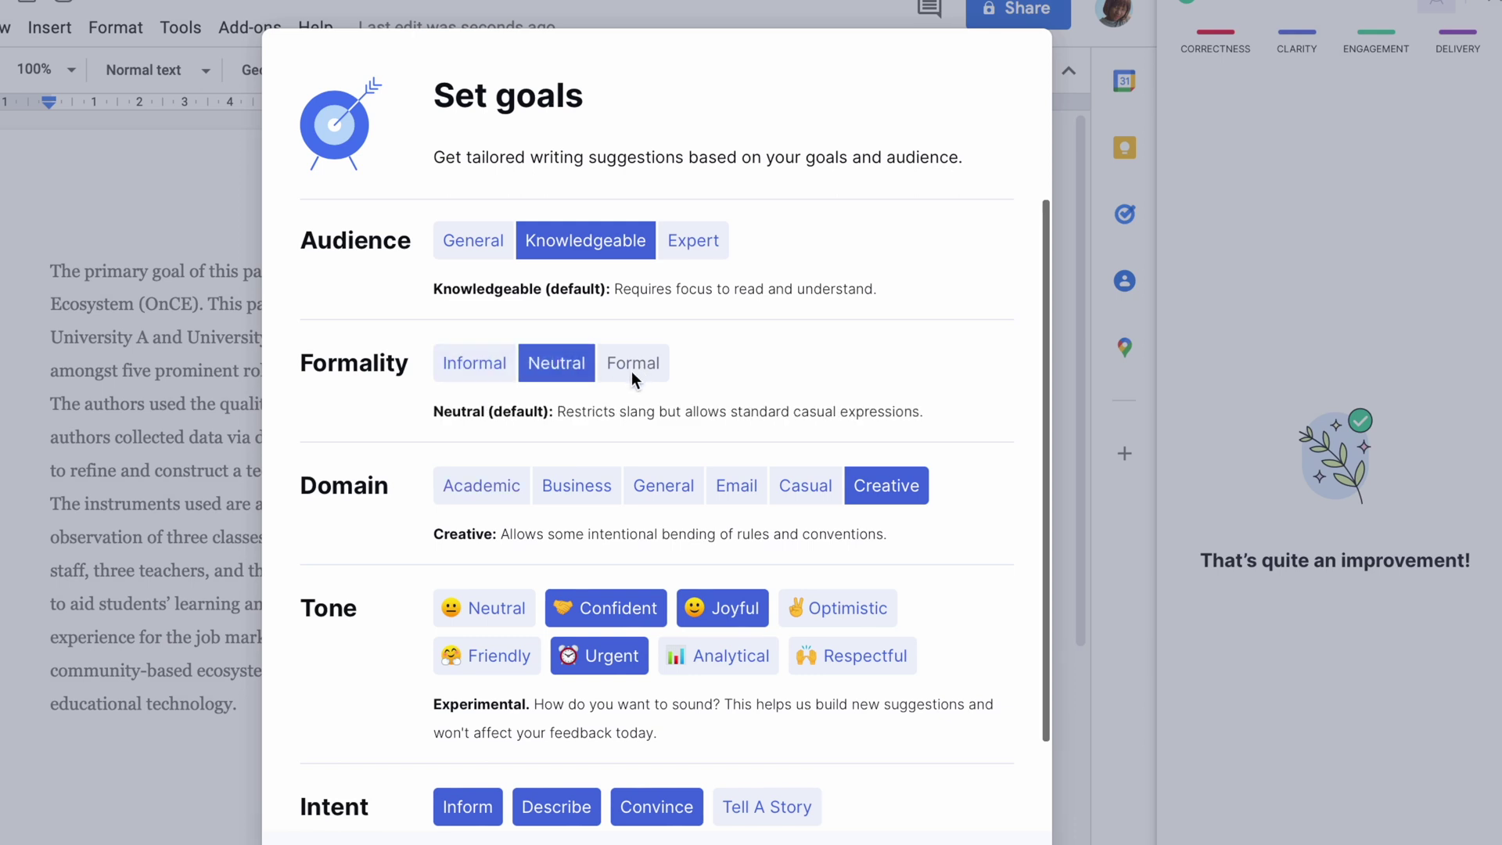
left_click(690, 252)
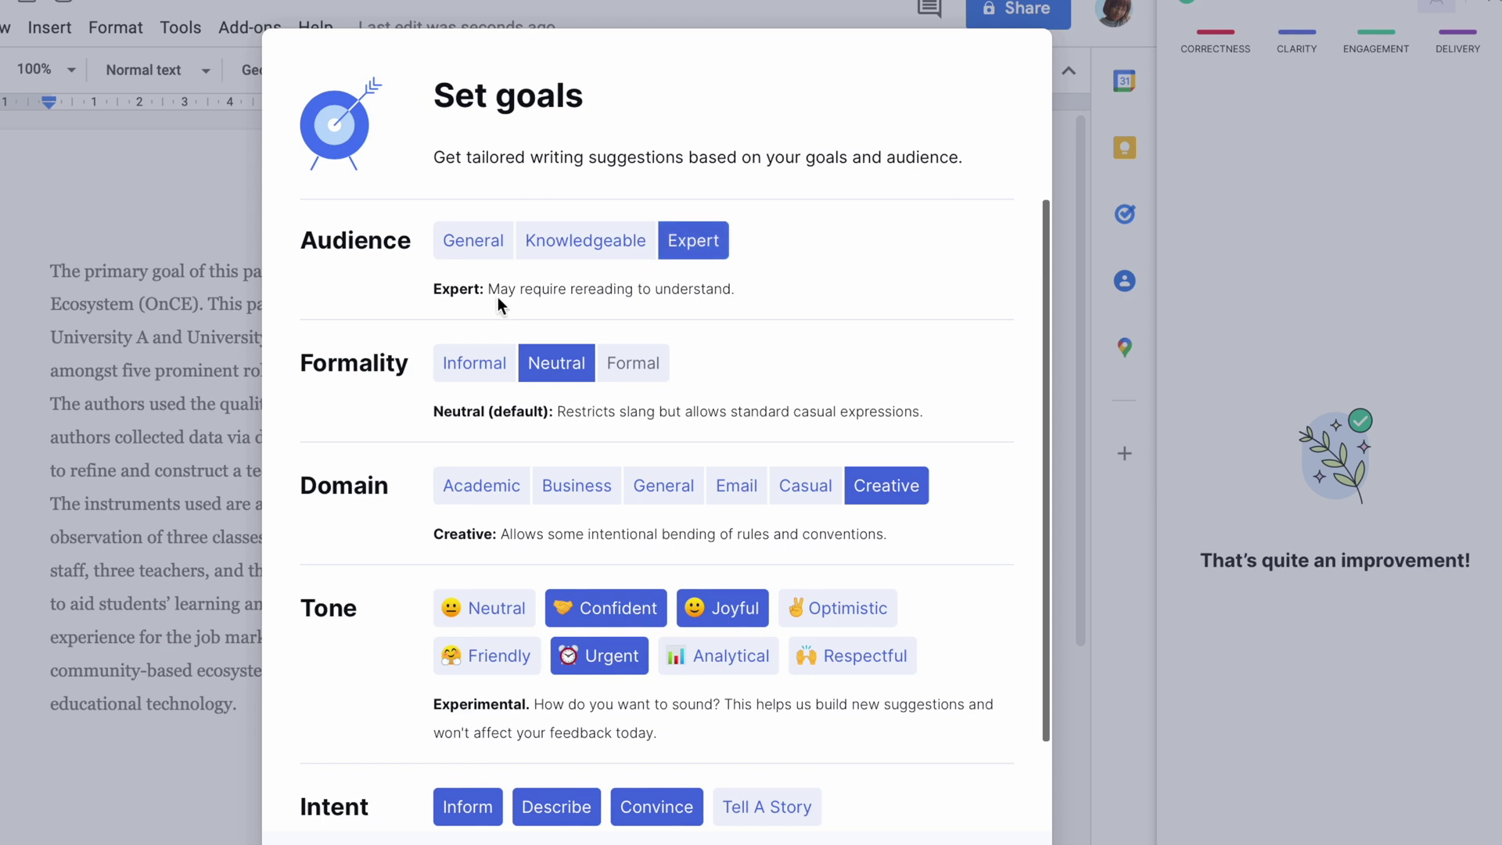
left_click(471, 233)
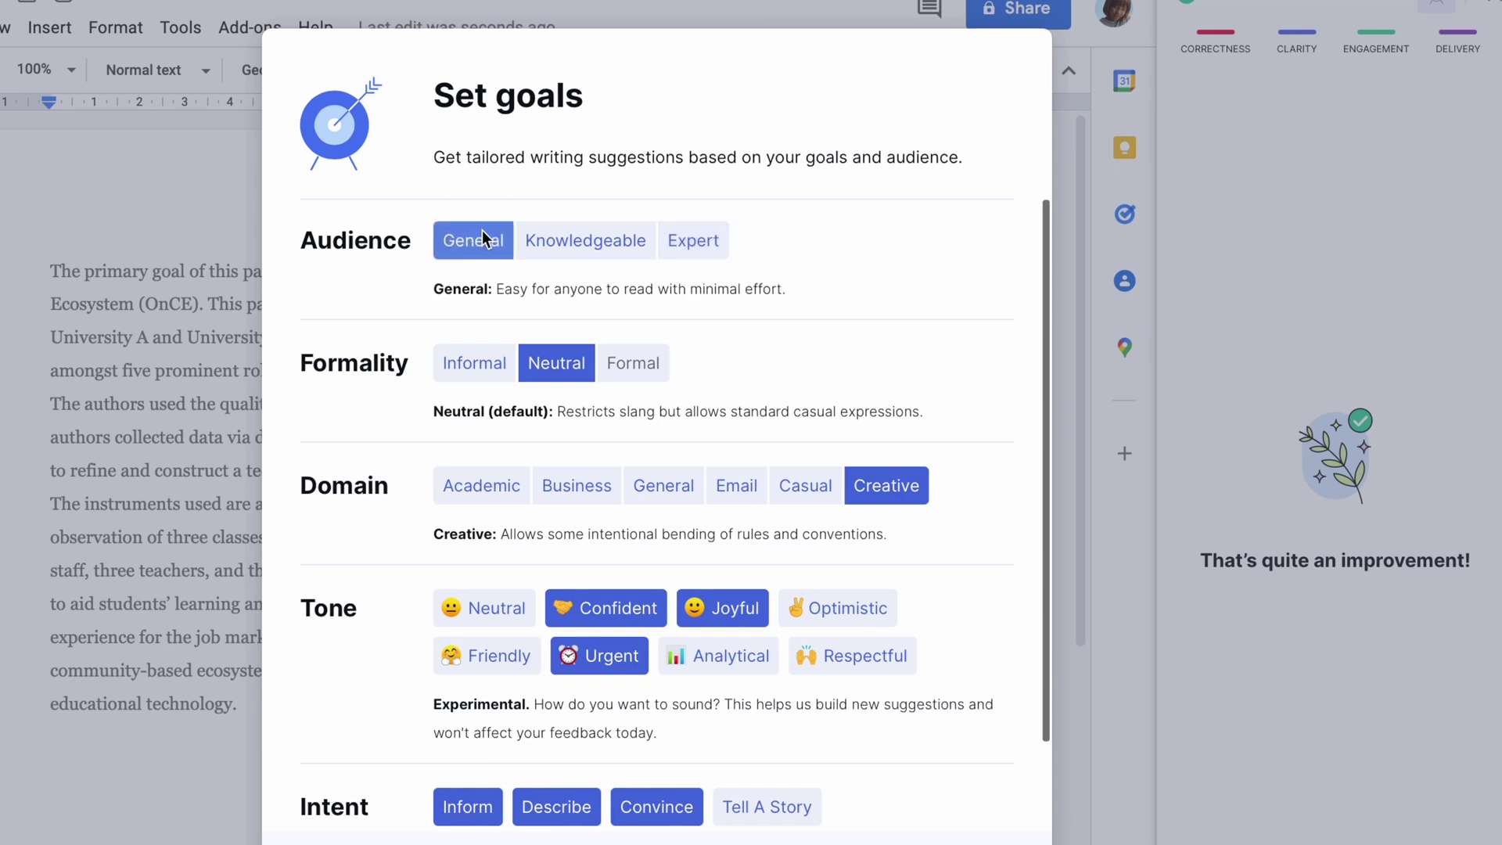
scroll(603, 363, "down", 1)
scroll(603, 364, "down", 1)
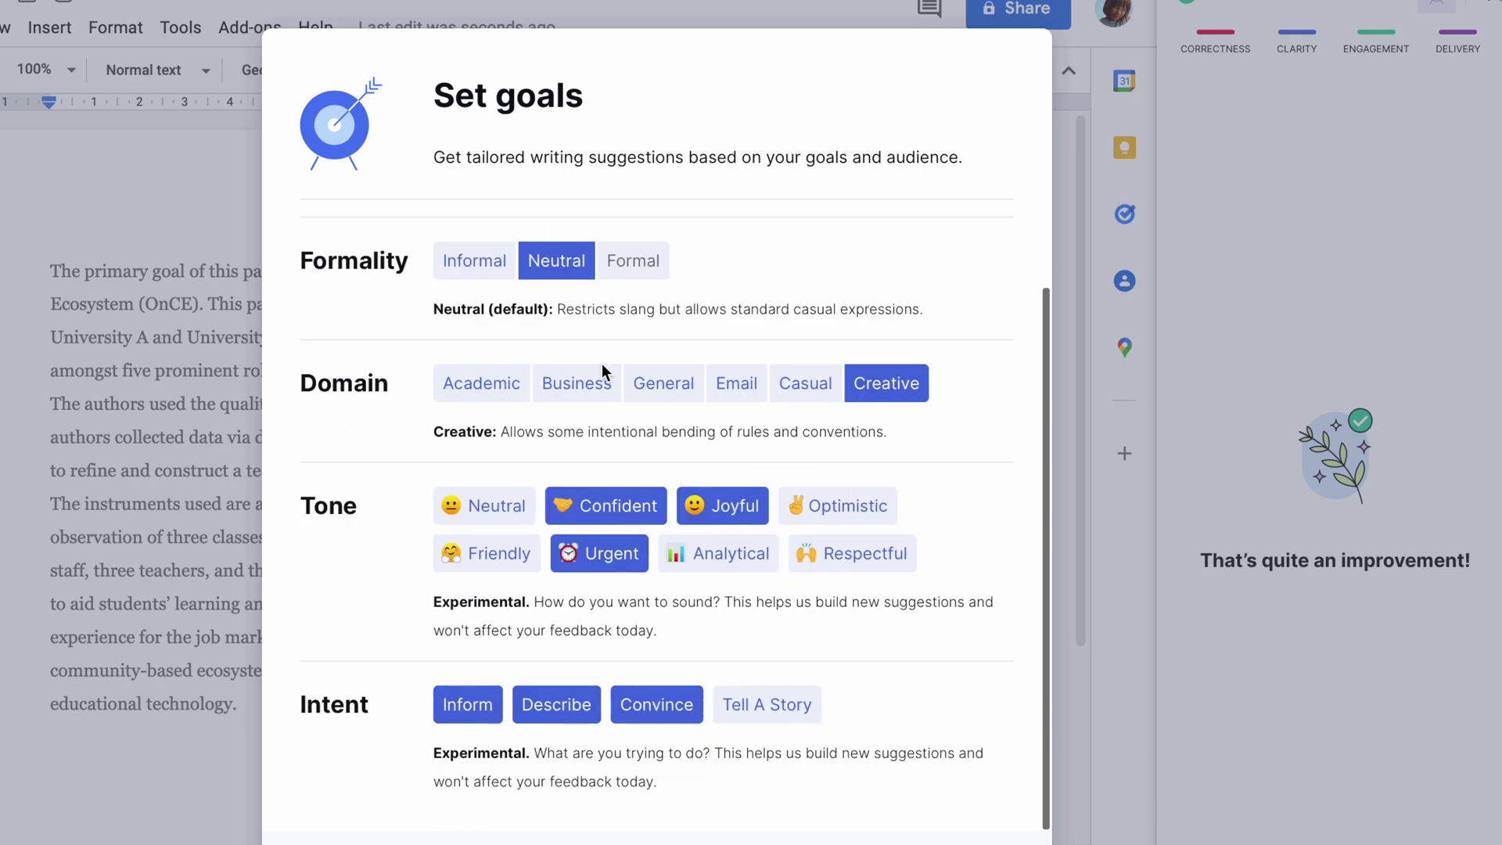
left_click(1251, 221)
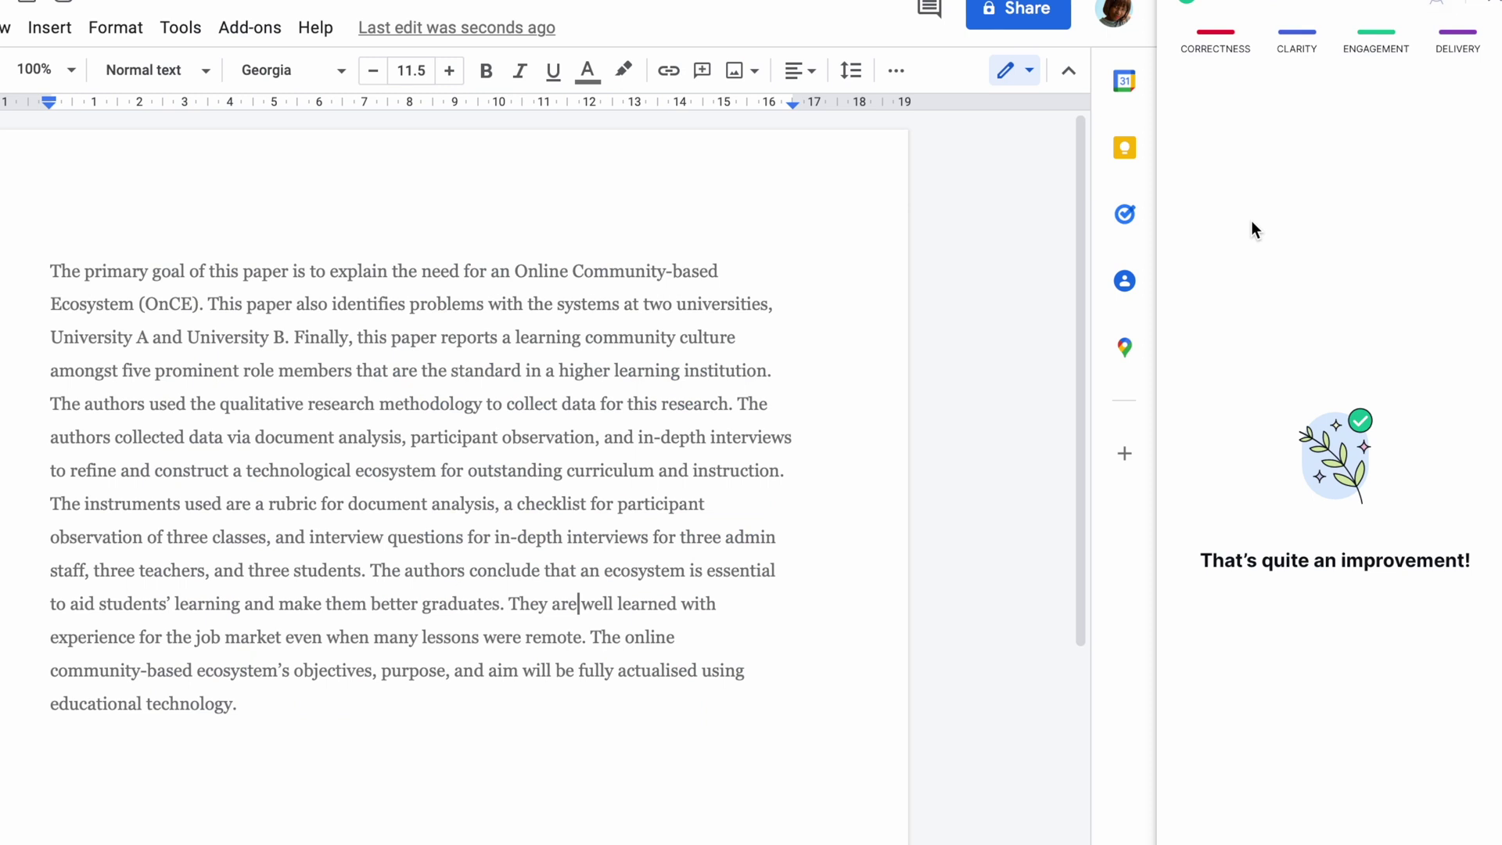
Step: Select all of the revised abstract text in the Google Doc
scroll(594, 387, "down", 2)
scroll(591, 384, "up", 2)
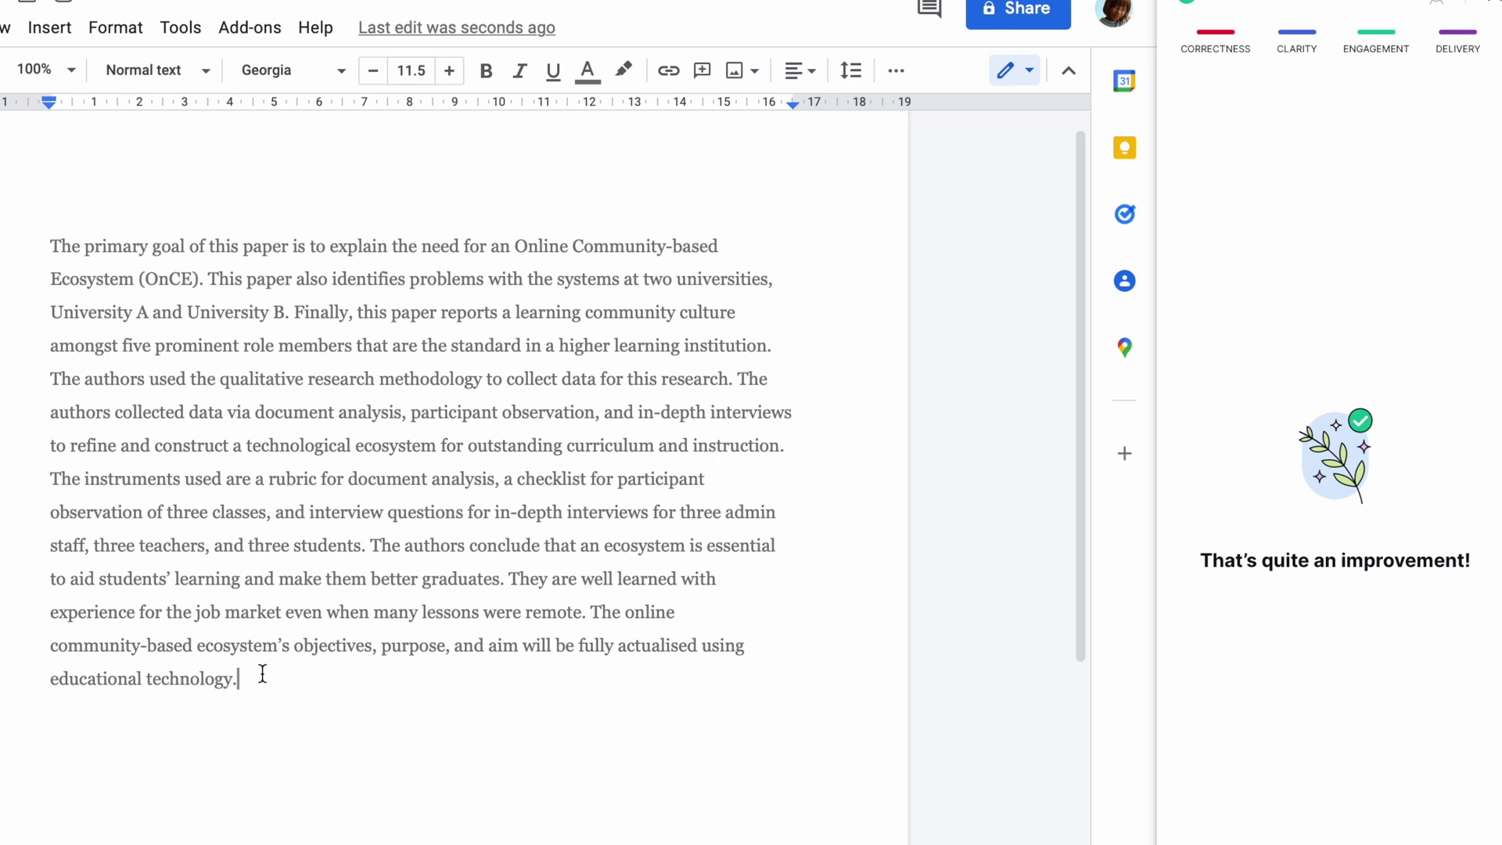
key("ctrl+a")
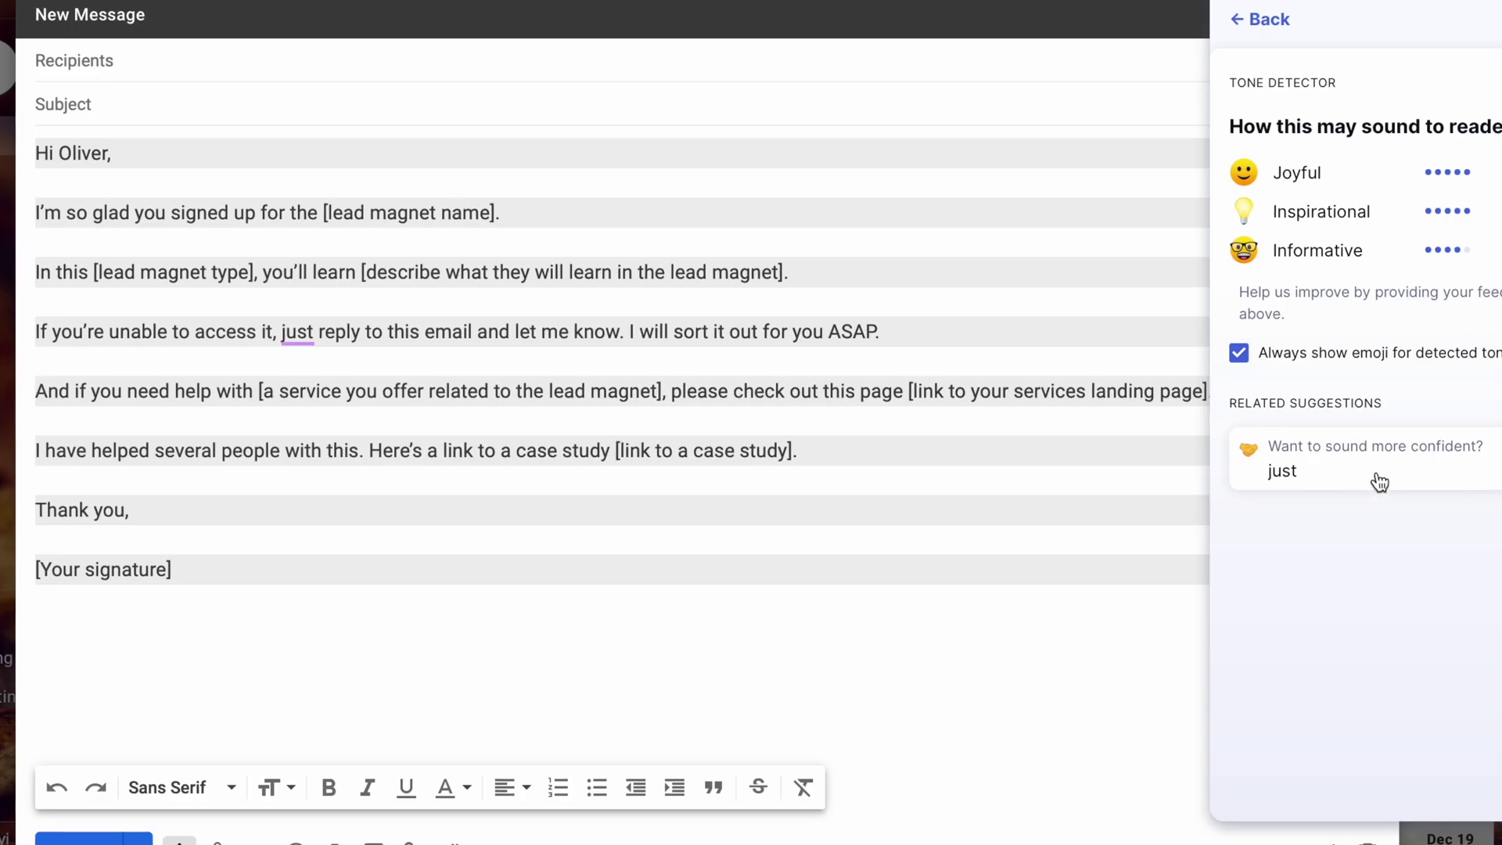